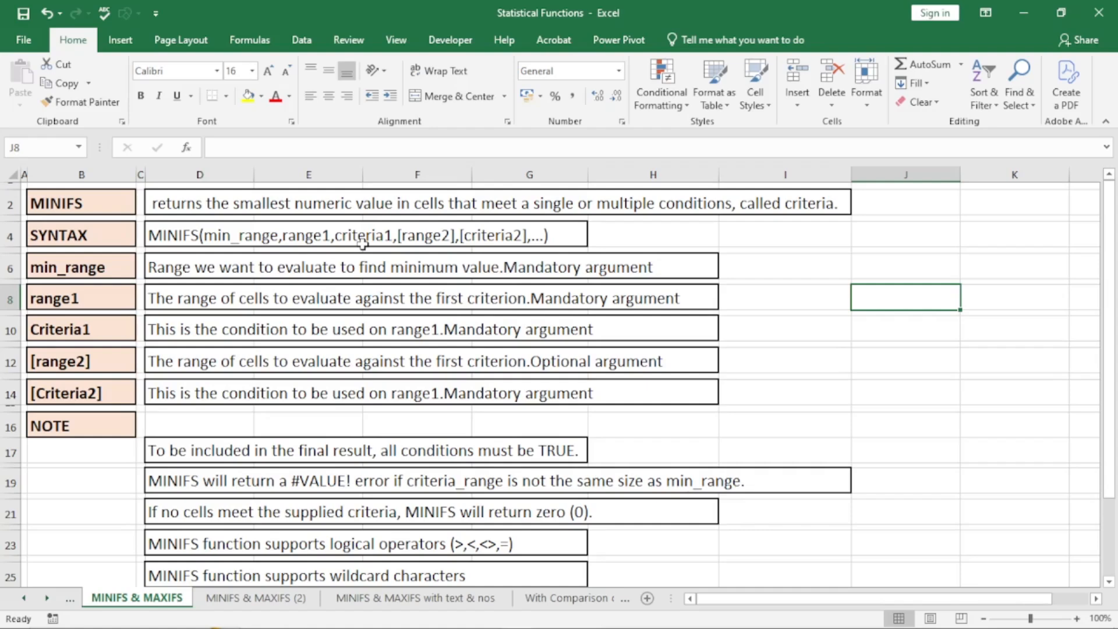
- Change the [Criteria2] description from 'Mandatory argument' to 'Optional argument'
{"action": "left_click", "coordinate": [90, 302]}
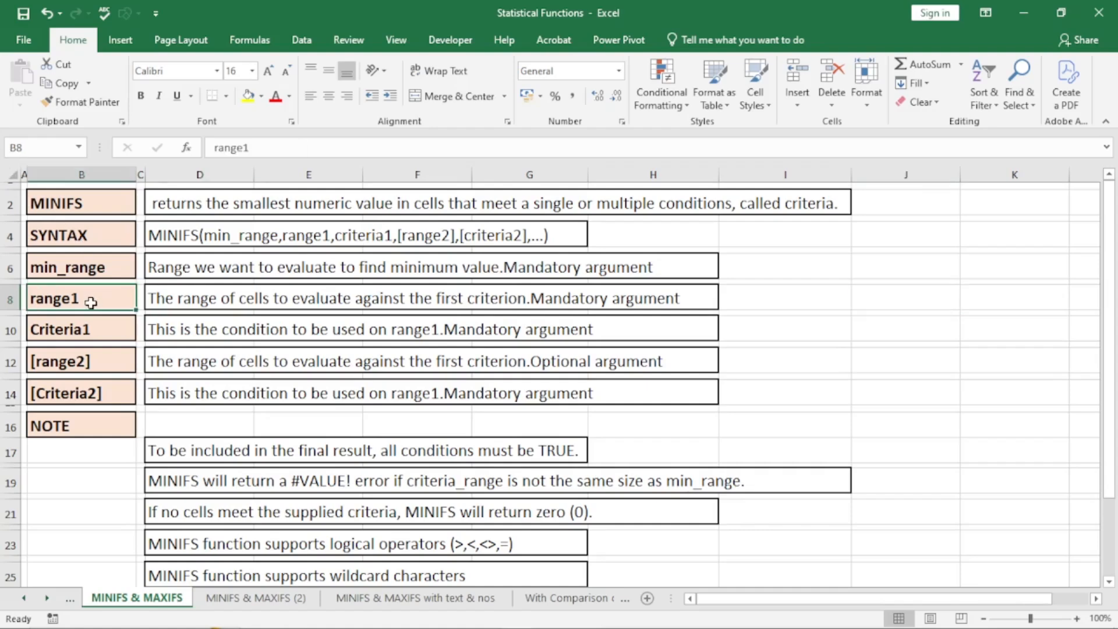
{"action": "left_click", "coordinate": [91, 335]}
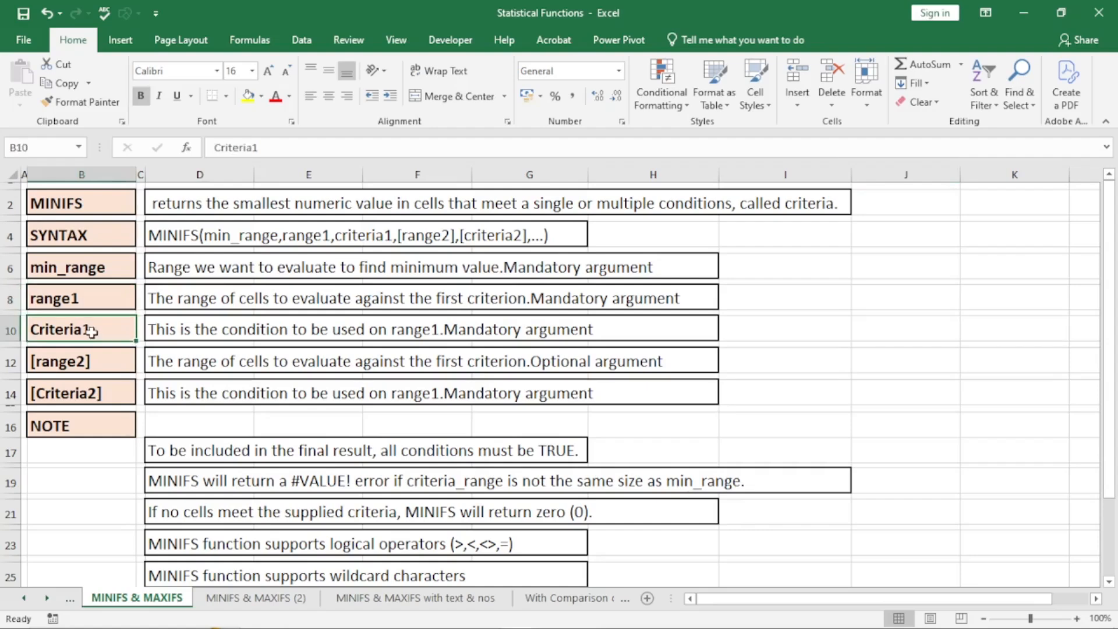
{"action": "left_click", "coordinate": [90, 363]}
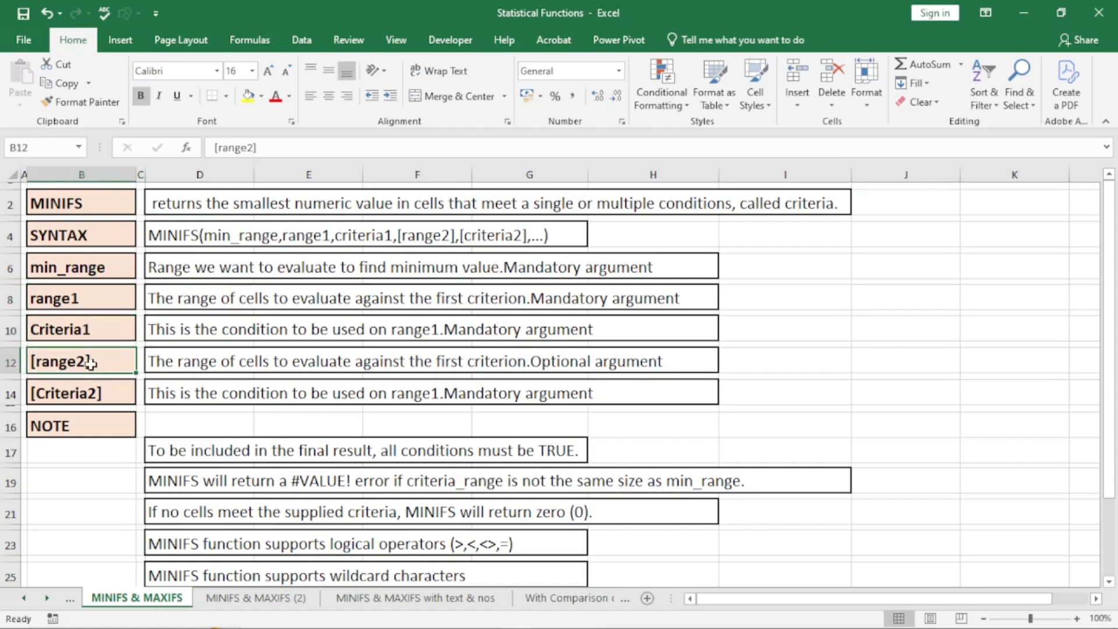
{"action": "left_click", "coordinate": [96, 397]}
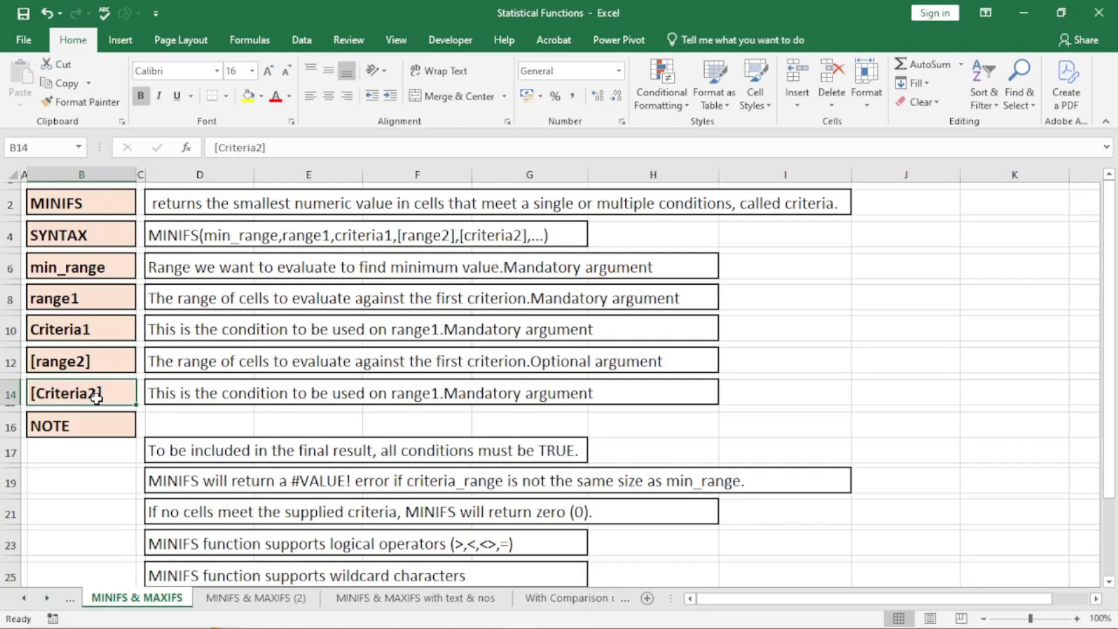
{"action": "double_click", "coordinate": [519, 397]}
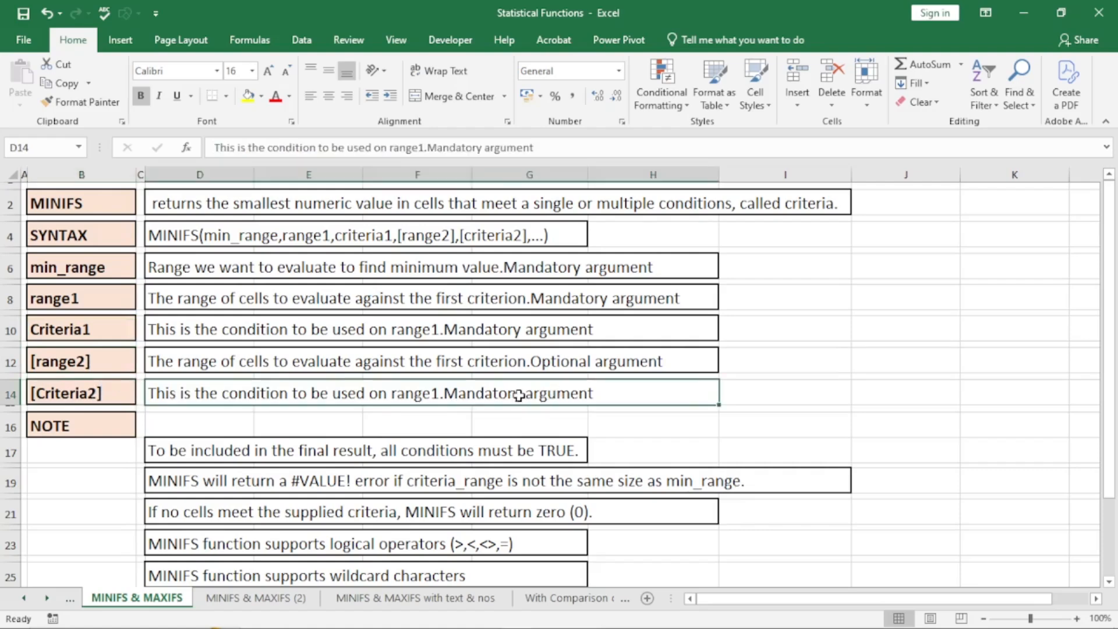
{"action": "double_click", "coordinate": [519, 397]}
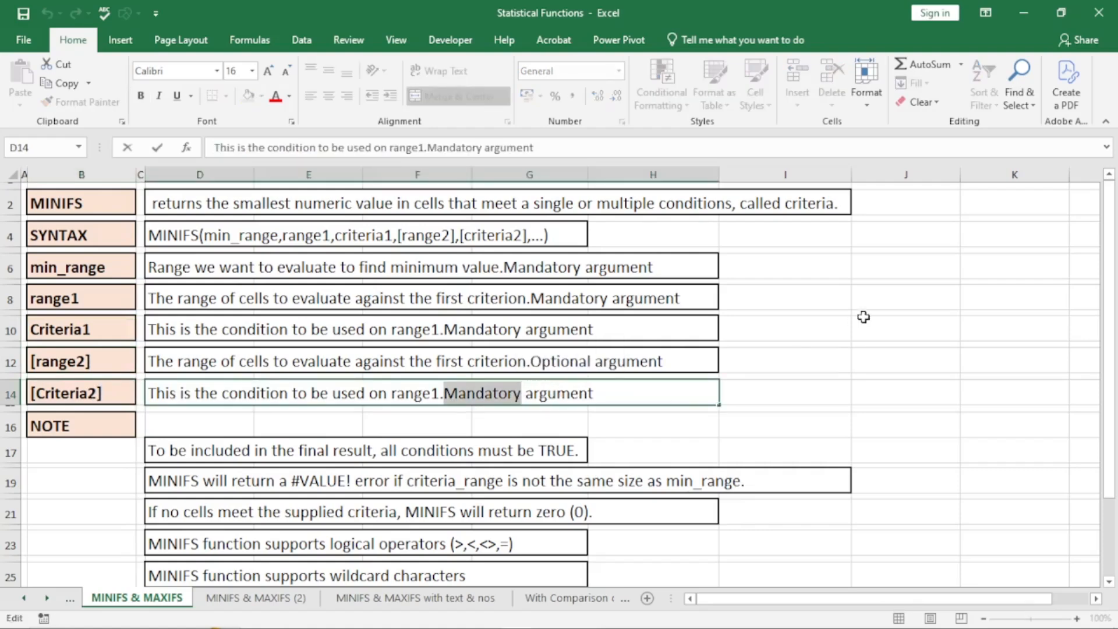
{"action": "type", "text": "Optional"}
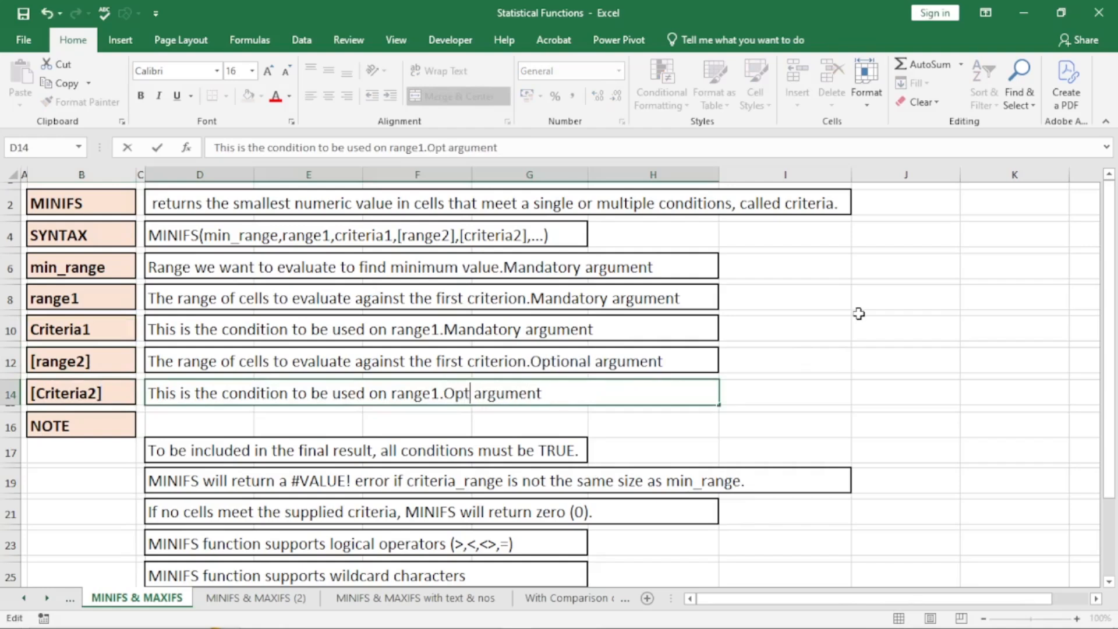
{"action": "left_click", "coordinate": [856, 345]}
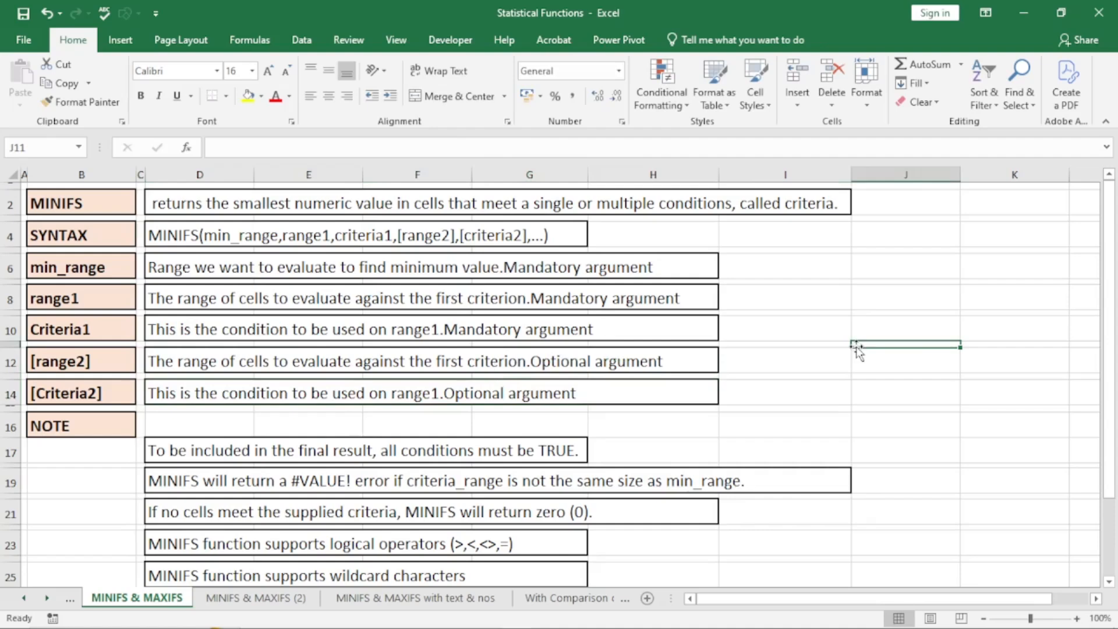
- Review the MINIFS notes on TRUE conditions, zero results, operators, wildcards and blanks, then open MINIFS & MAXIFS (2)
{"action": "scroll", "coordinate": [874, 322], "scroll_direction": "down", "scroll_amount": 3}
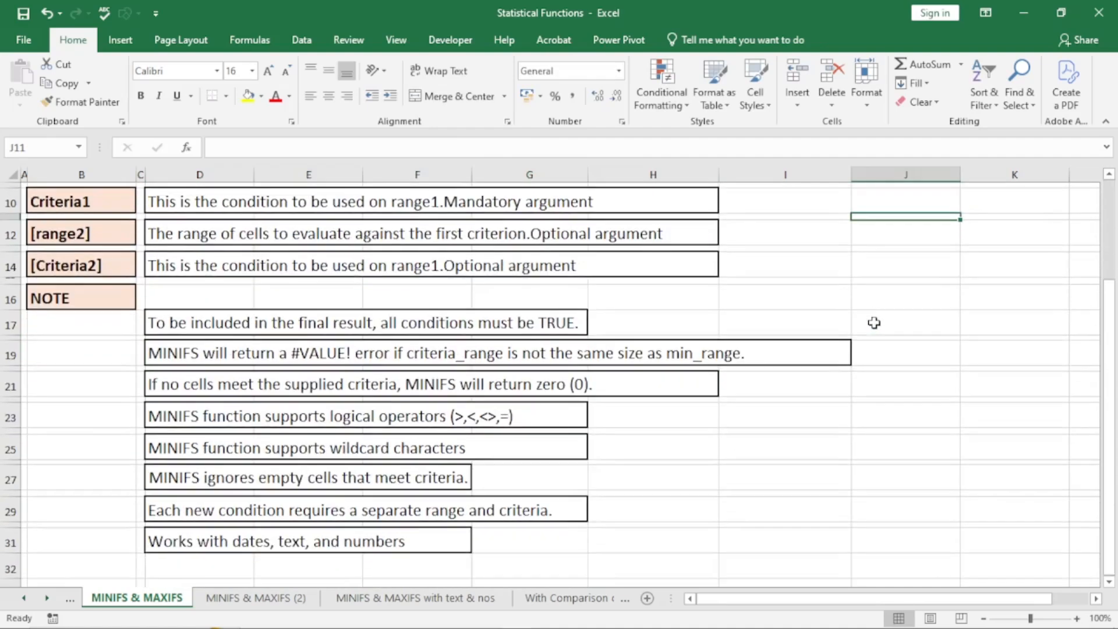
{"action": "left_click", "coordinate": [549, 326]}
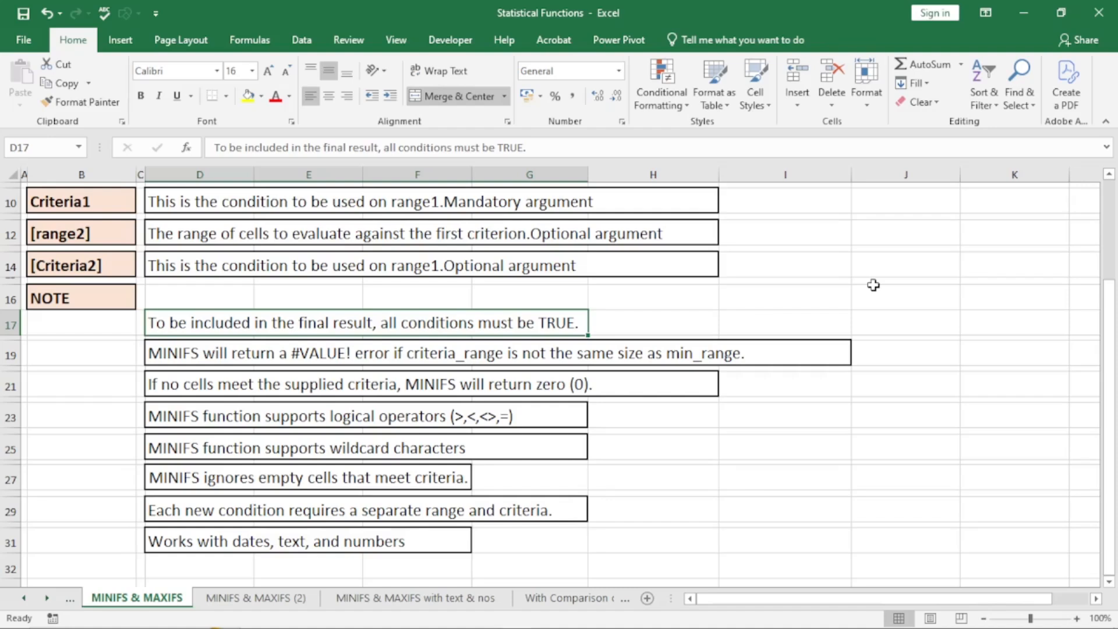
{"action": "left_click", "coordinate": [891, 321]}
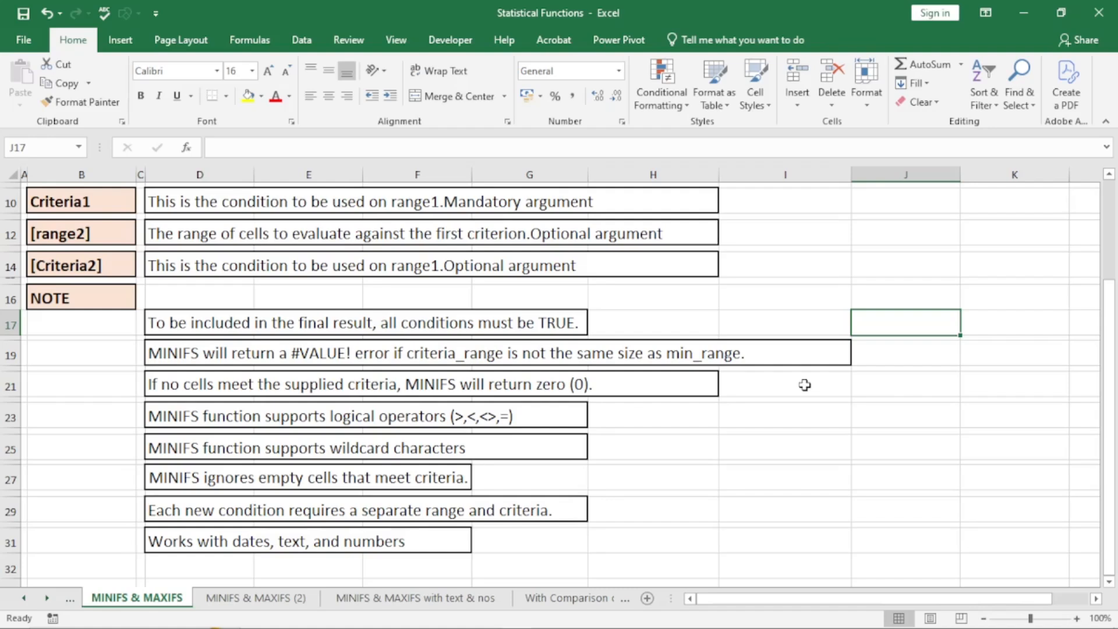
{"action": "left_click", "coordinate": [364, 389]}
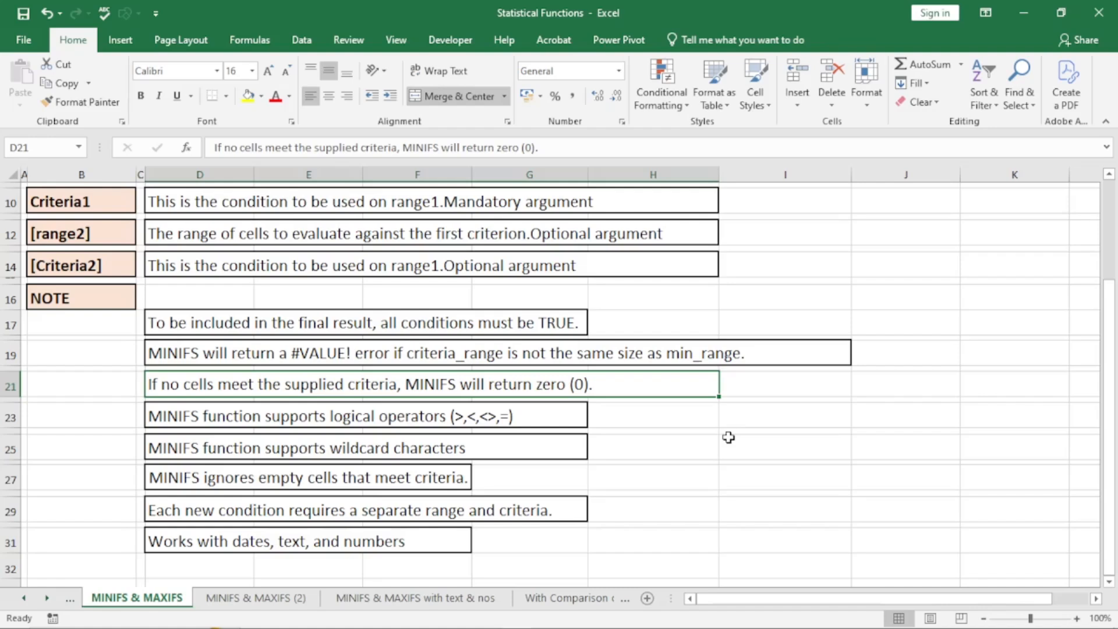
{"action": "left_click", "coordinate": [438, 412]}
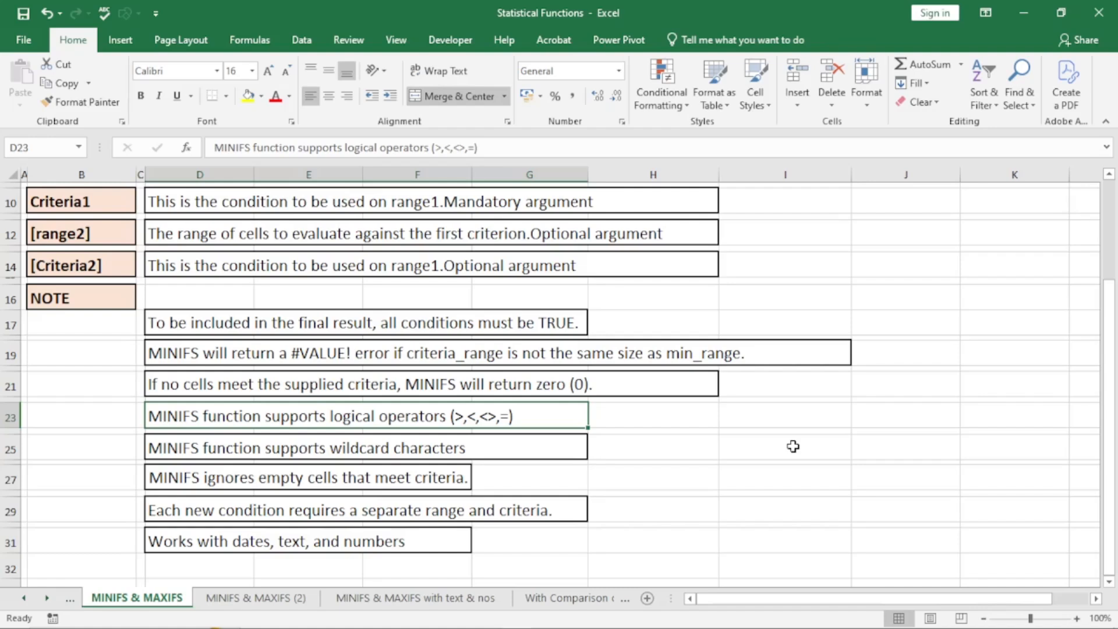
{"action": "left_click", "coordinate": [309, 452]}
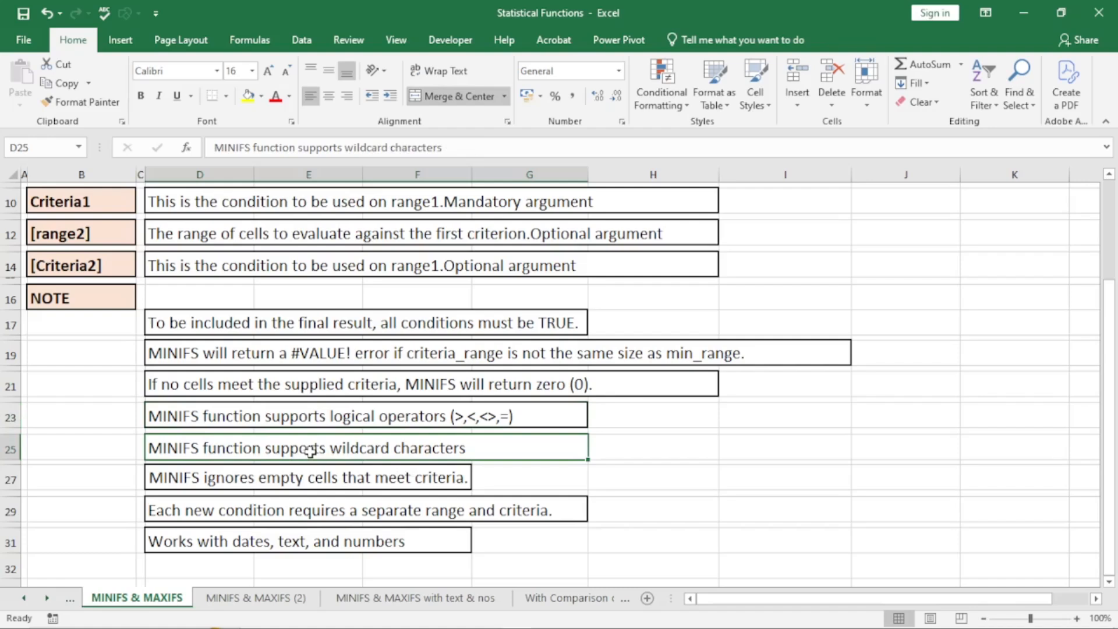
{"action": "left_click", "coordinate": [326, 483]}
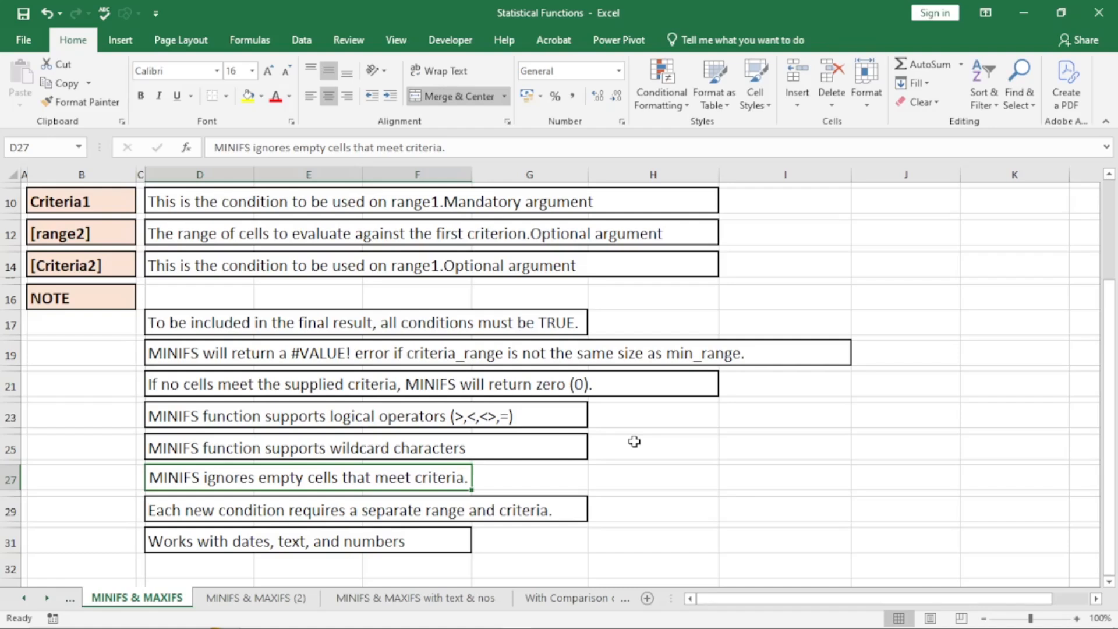
{"action": "scroll", "coordinate": [659, 383], "scroll_direction": "up", "scroll_amount": 3}
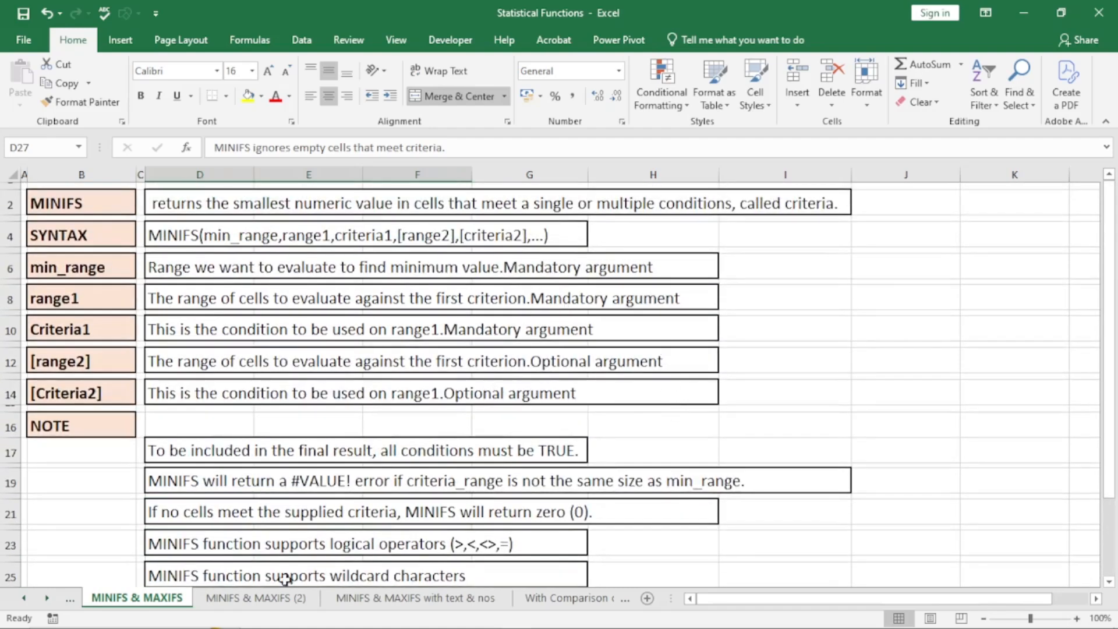
{"action": "left_click", "coordinate": [284, 600]}
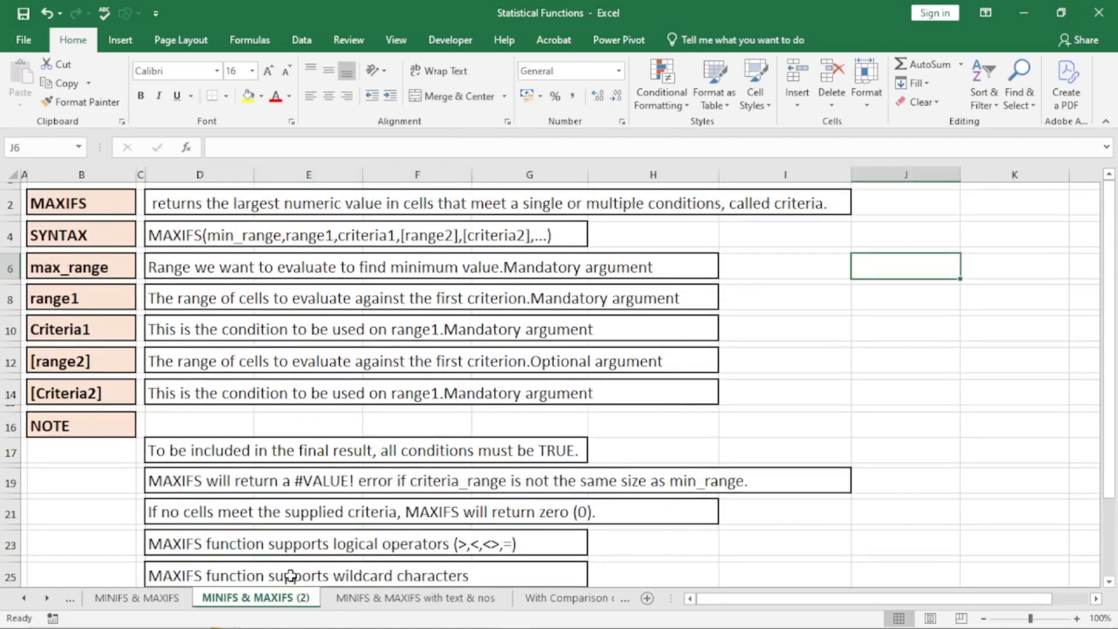
- Correct min_range to max_range in the MAXIFS syntax in D4
{"action": "left_click", "coordinate": [821, 349]}
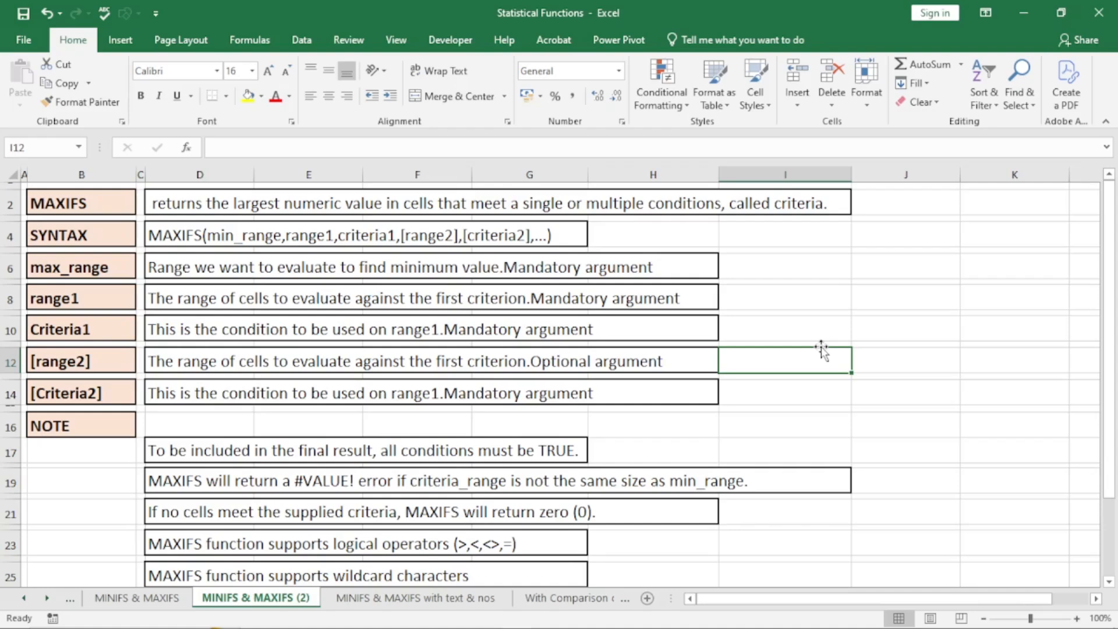
{"action": "double_click", "coordinate": [233, 236]}
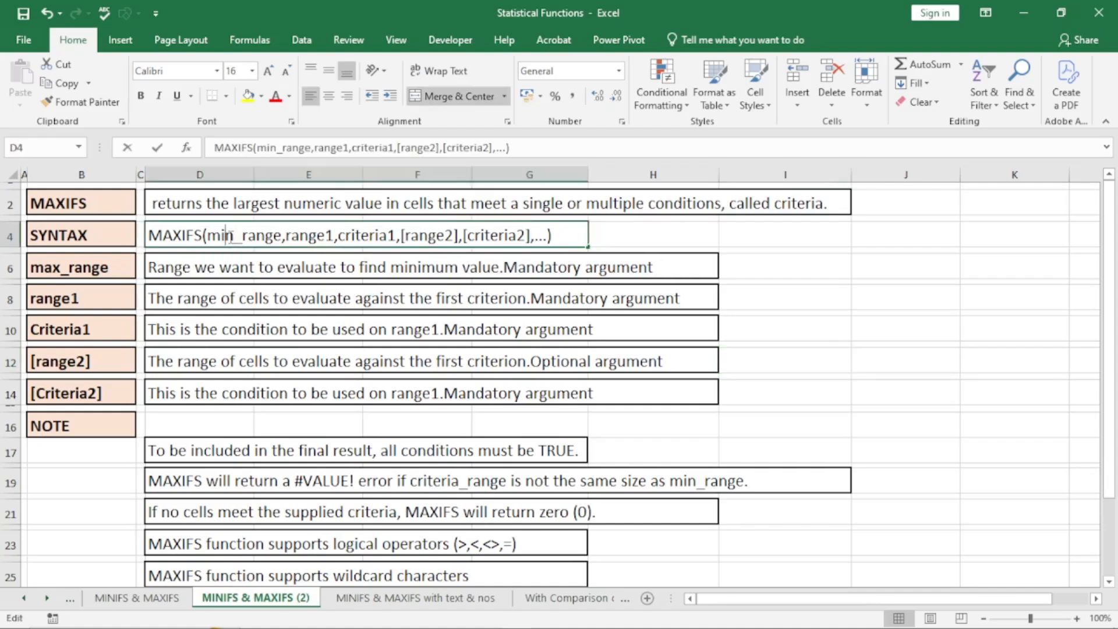
{"action": "left_click_drag", "start_coordinate": [233, 237], "coordinate": [222, 236]}
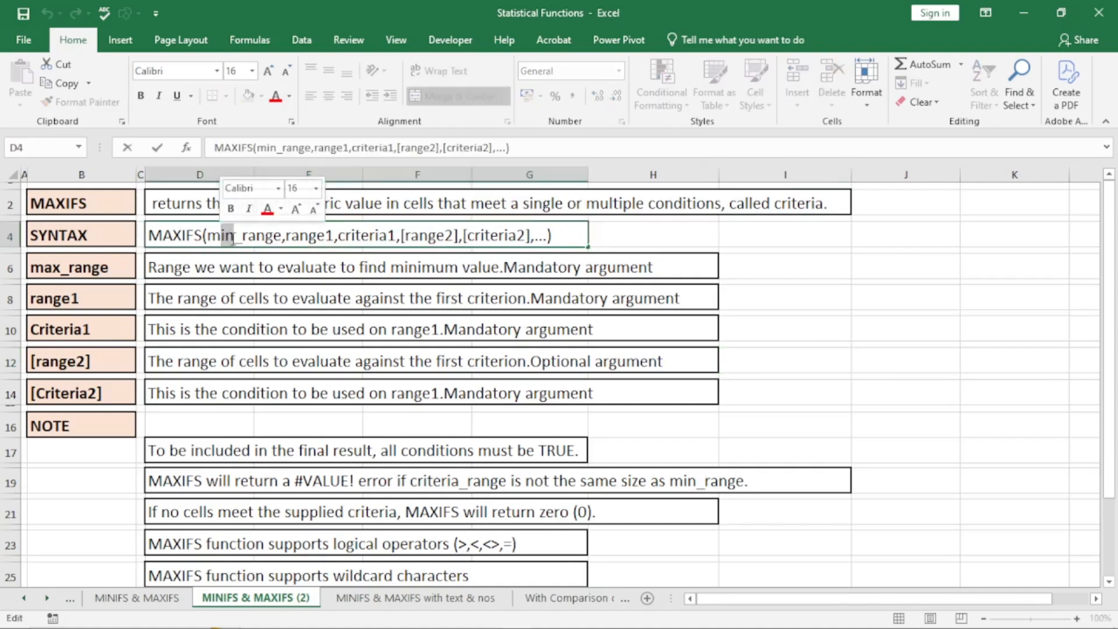
{"action": "type", "text": "ax"}
{"action": "left_click", "coordinate": [271, 296]}
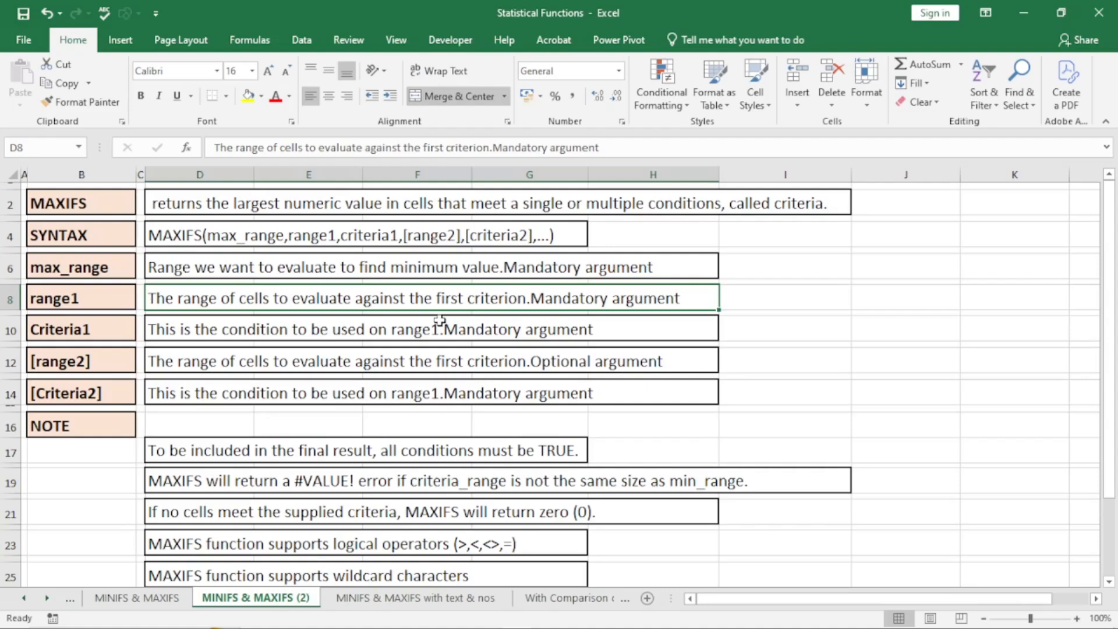
- Look over the MAXIFS notes and return to the MINIFS & MAXIFS sheet
{"action": "scroll", "coordinate": [536, 323], "scroll_direction": "down", "scroll_amount": 3}
{"action": "left_click_drag", "start_coordinate": [469, 319], "coordinate": [474, 532]}
{"action": "left_click", "coordinate": [986, 381]}
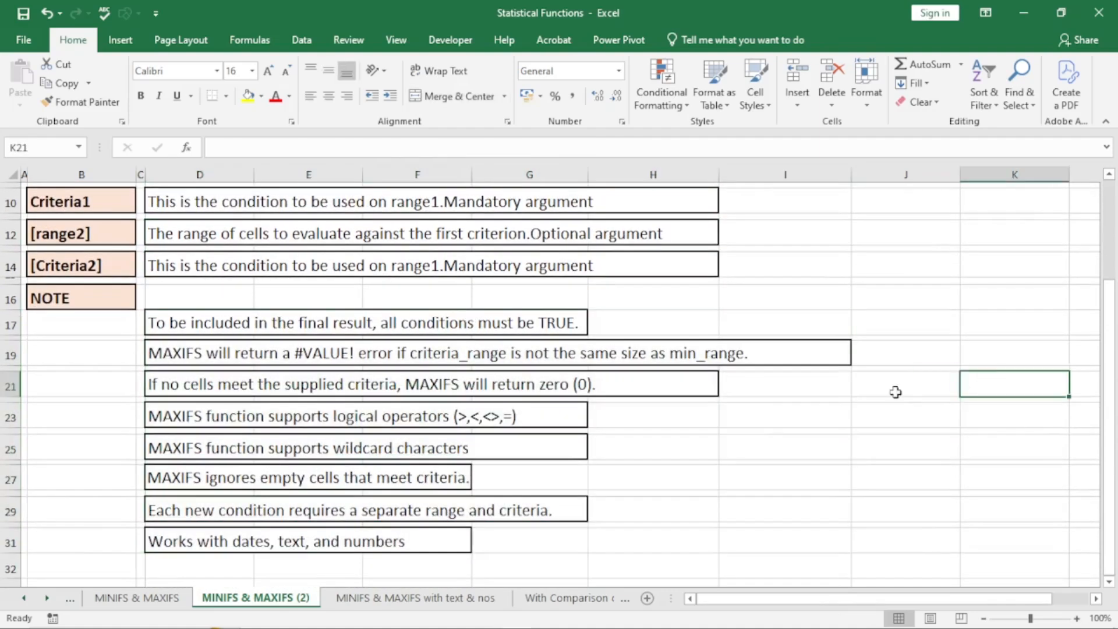
{"action": "left_click", "coordinate": [161, 598]}
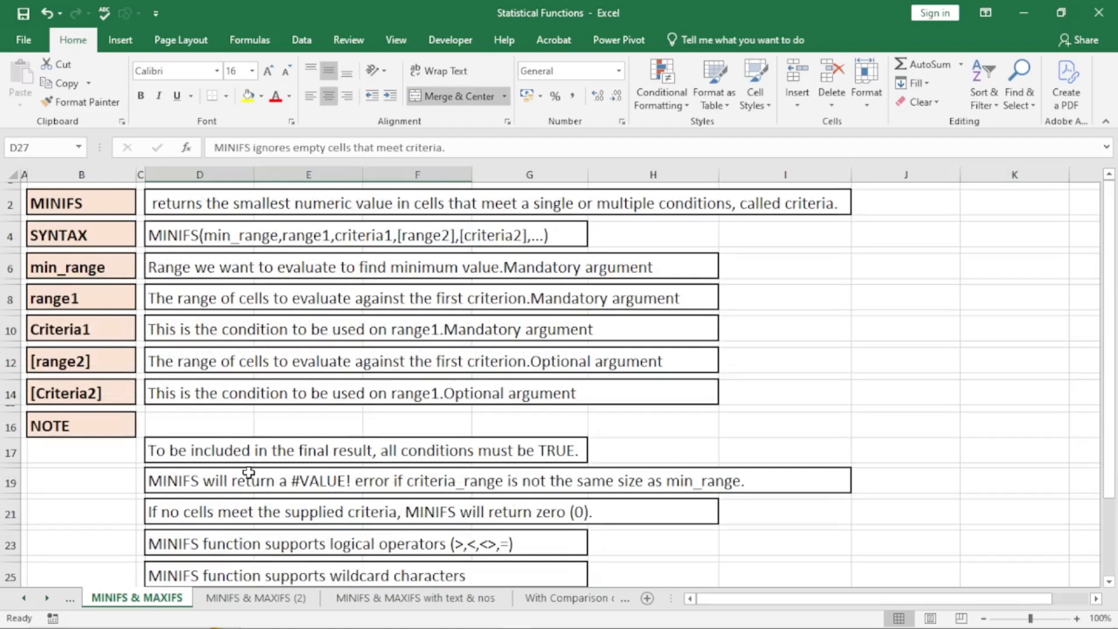
- Open the 'MINIFS & MAXIFS with text & nos' sheet and look over the Names, Gender, Sales and Team data
{"action": "left_click", "coordinate": [408, 605]}
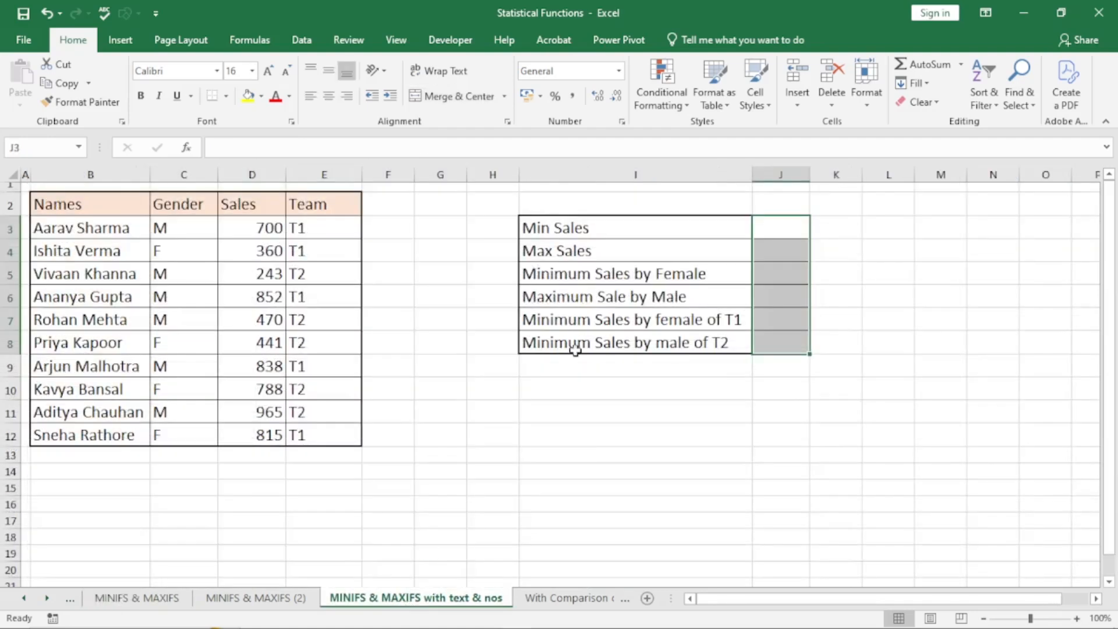
{"action": "left_click", "coordinate": [784, 222]}
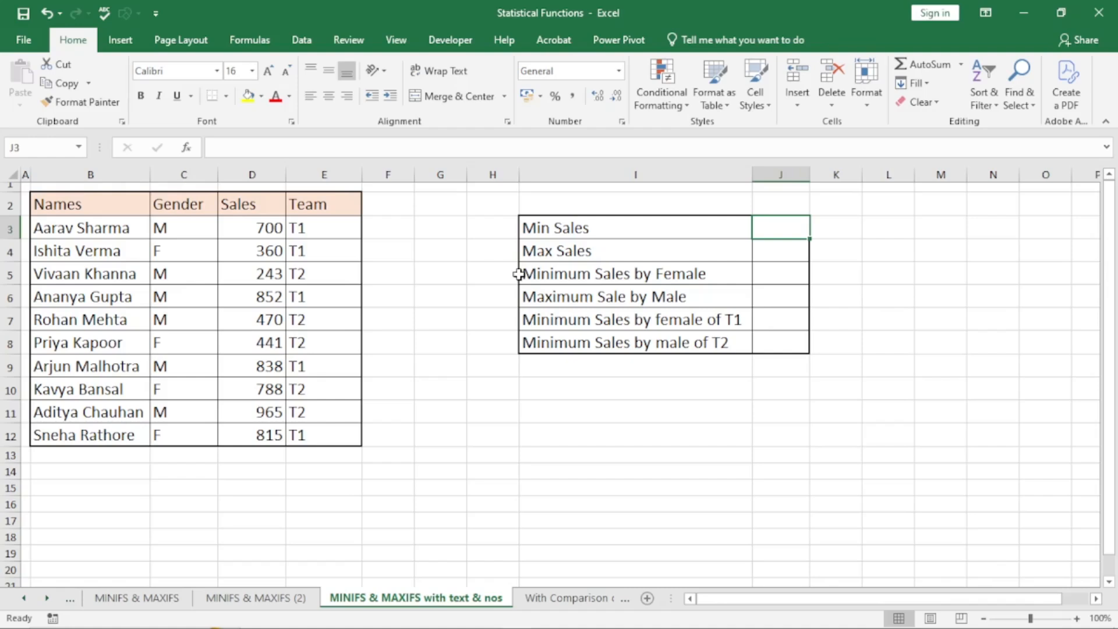
{"action": "left_click_drag", "start_coordinate": [250, 230], "coordinate": [260, 428]}
{"action": "left_click", "coordinate": [309, 247]}
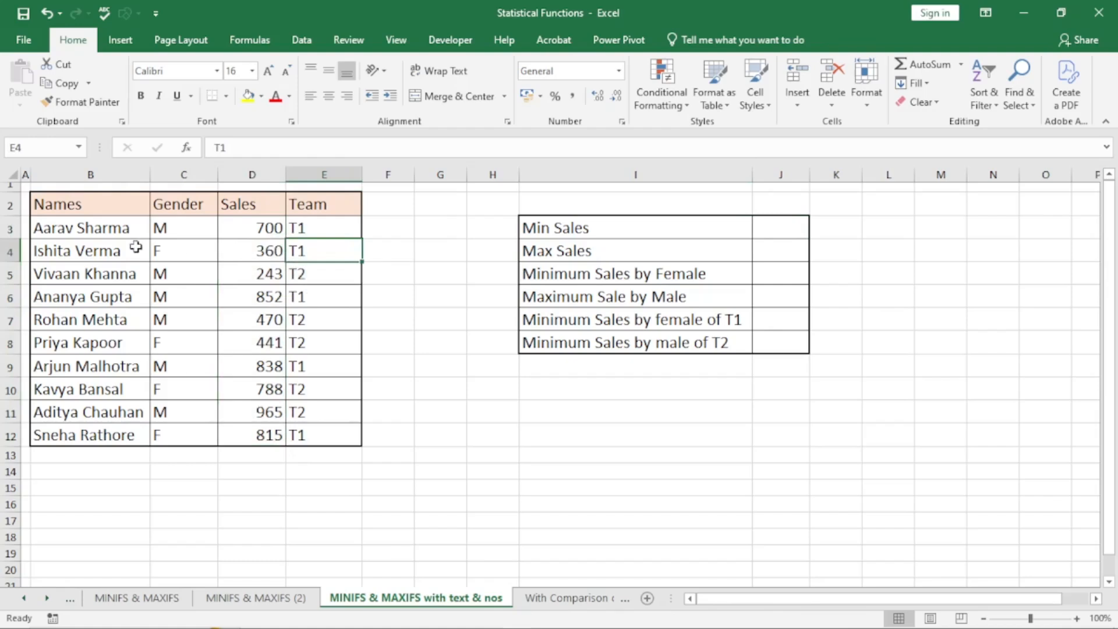
{"action": "left_click", "coordinate": [82, 235]}
{"action": "left_click_drag", "start_coordinate": [82, 253], "coordinate": [93, 437]}
{"action": "left_click_drag", "start_coordinate": [173, 249], "coordinate": [181, 434]}
{"action": "left_click_drag", "start_coordinate": [251, 228], "coordinate": [249, 456]}
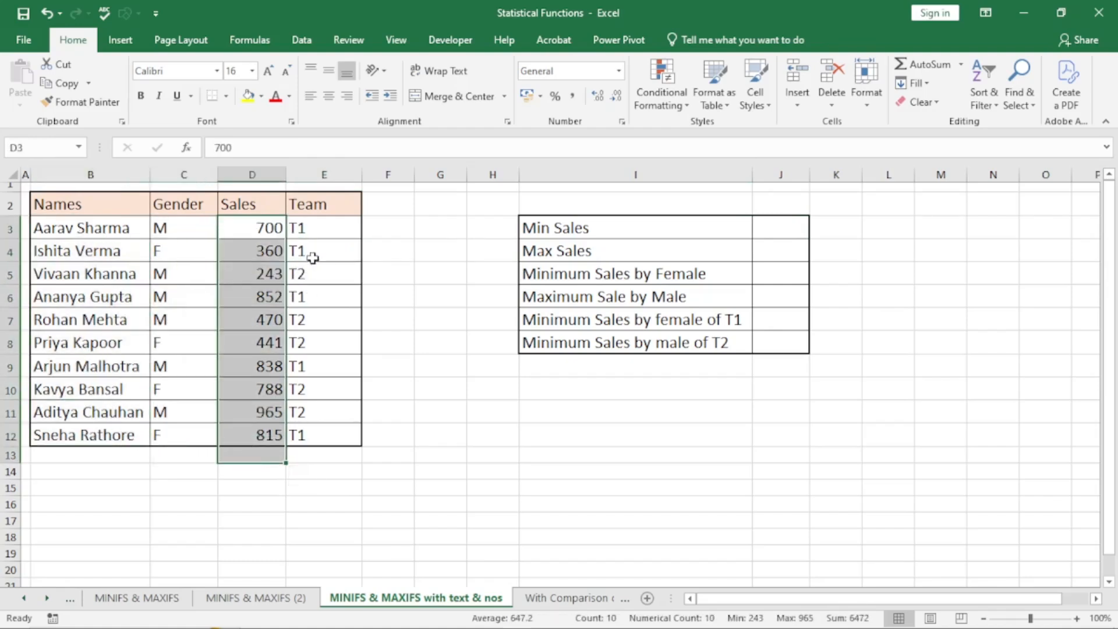
{"action": "left_click", "coordinate": [333, 242]}
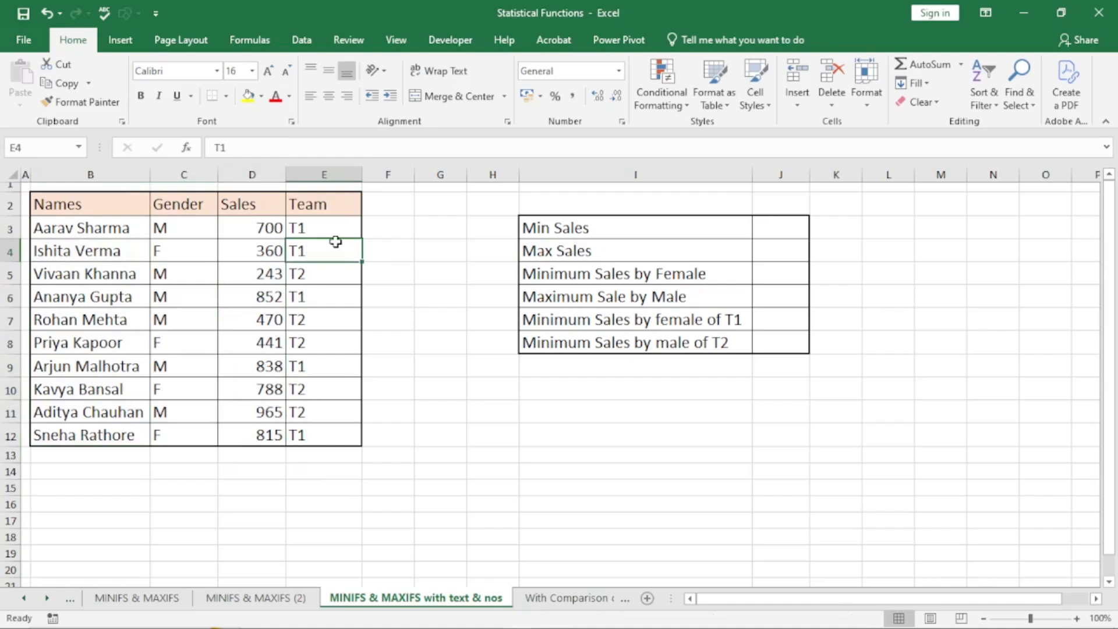
{"action": "left_click", "coordinate": [791, 227]}
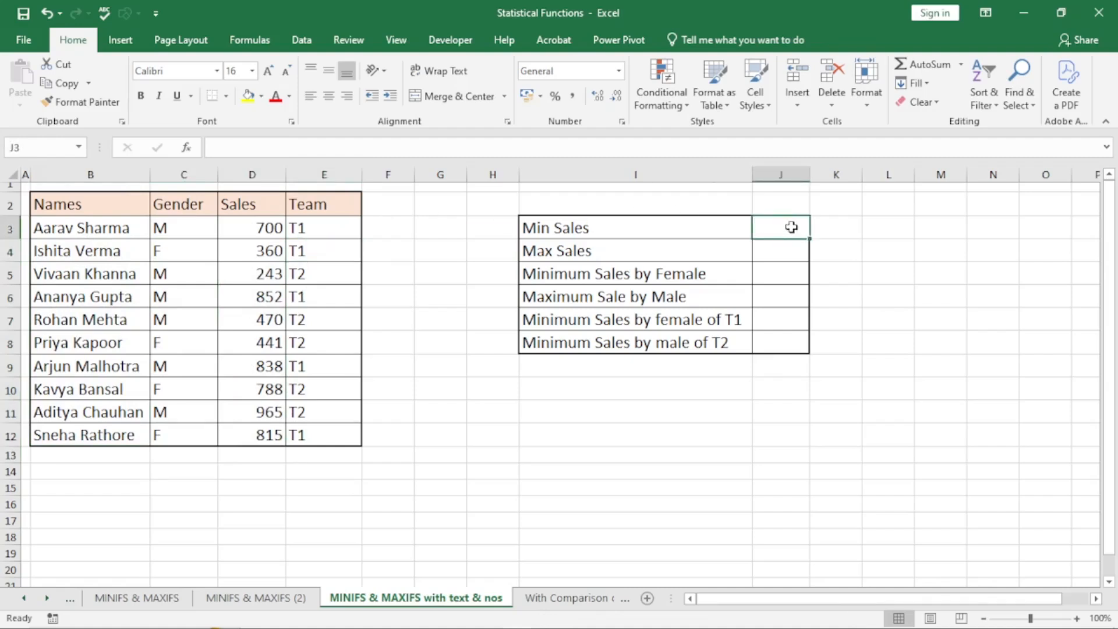
- Enter =MIN(D3:D12) for Min Sales, giving 243
{"action": "type", "text": "=min"}
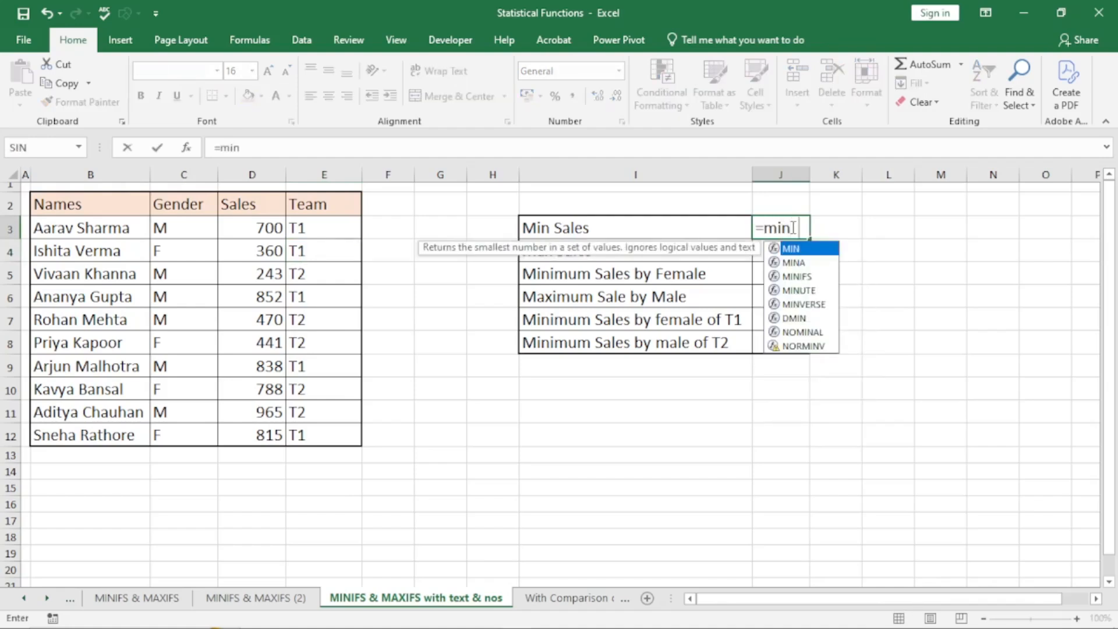
{"action": "key", "text": "Tab"}
{"action": "left_click_drag", "start_coordinate": [244, 224], "coordinate": [280, 440]}
{"action": "type", "text": ")"}
{"action": "key", "text": "Return"}
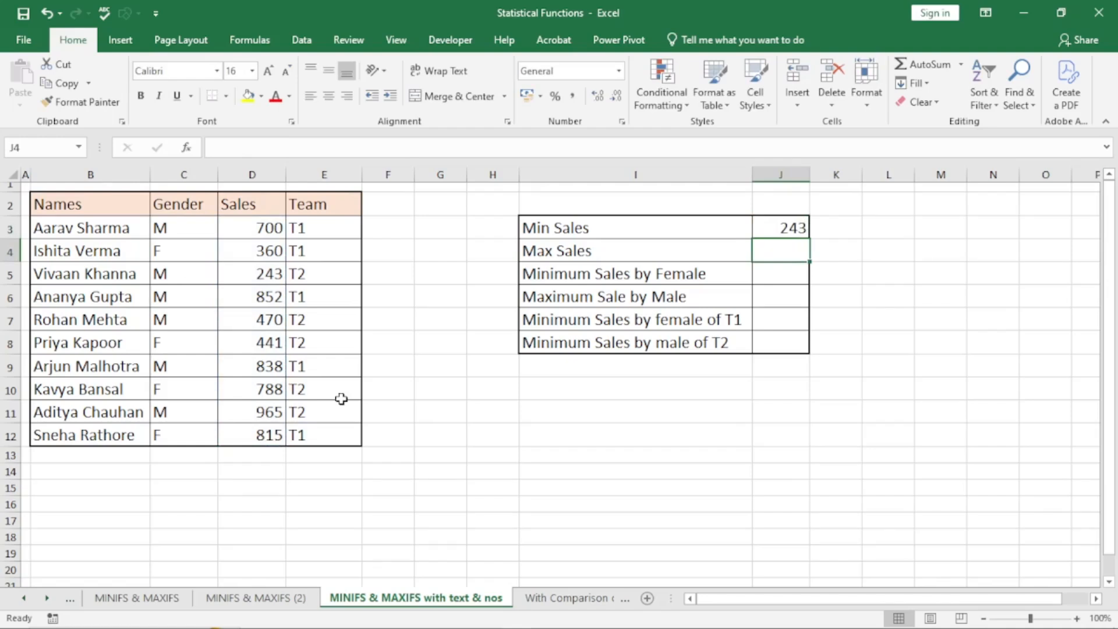
- Enter =MAX(D3:D12) for Max Sales, giving 965
{"action": "type", "text": "=max"}
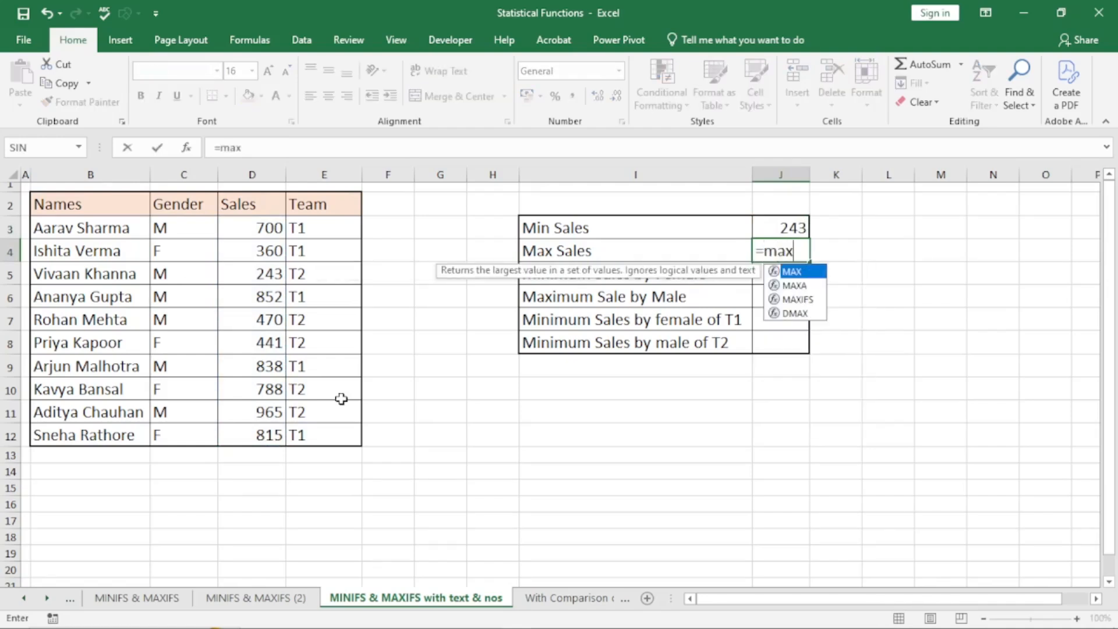
{"action": "key", "text": "Tab"}
{"action": "left_click_drag", "start_coordinate": [269, 222], "coordinate": [280, 433]}
{"action": "type", "text": ")"}
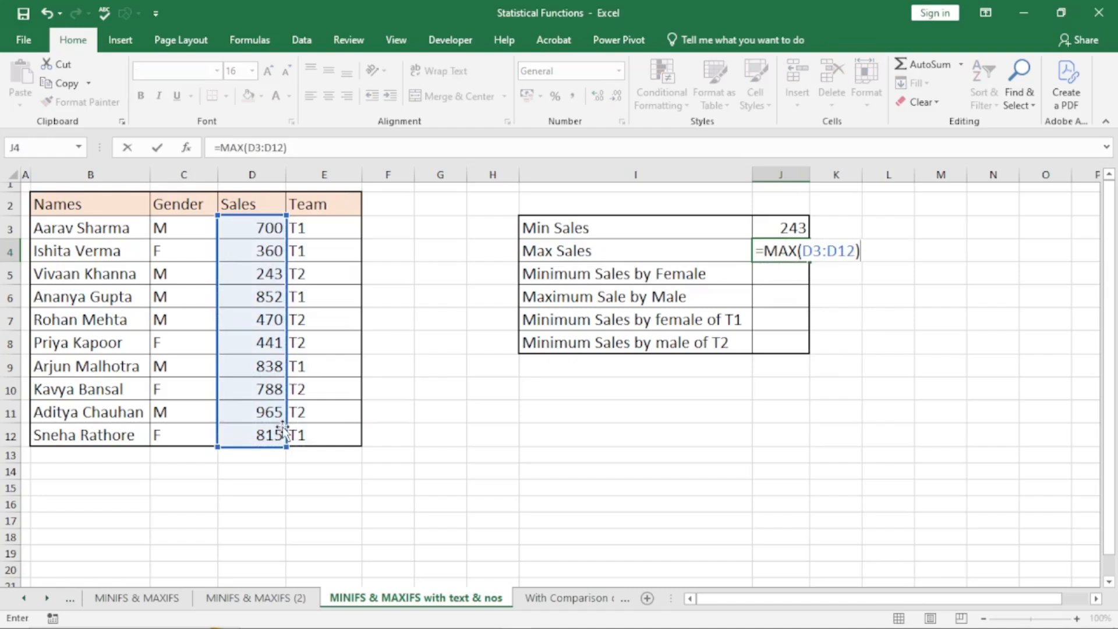
{"action": "key", "text": "Return"}
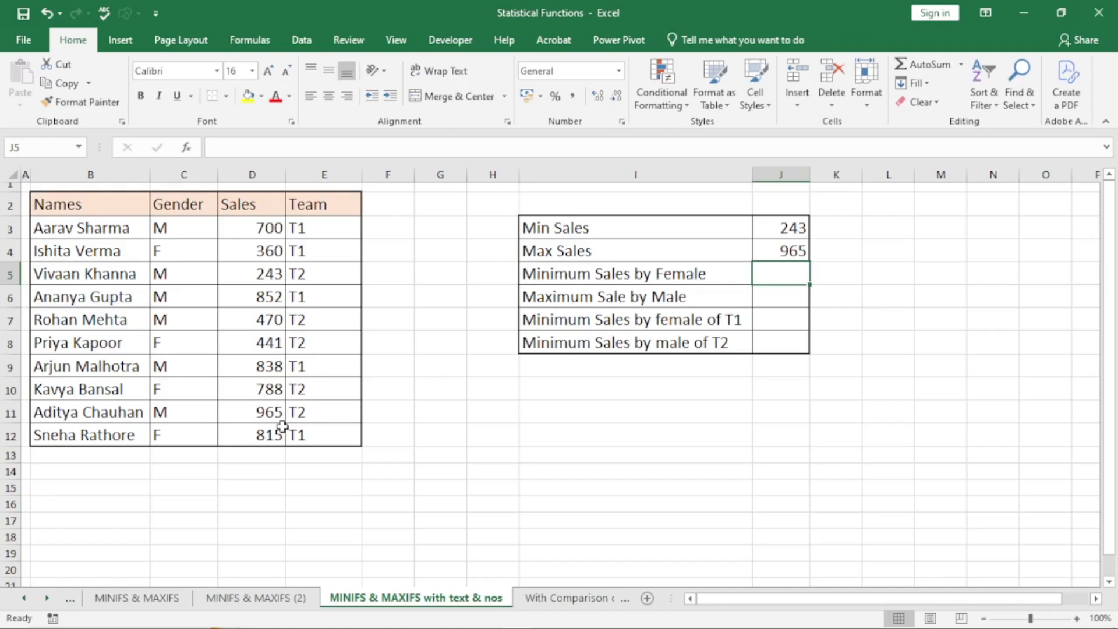
- Enter =MINIFS(D3:D12,C3:C12,C4) in J5 so the female minimum shows 360, then begin =MAXIFS
{"action": "type", "text": "="}
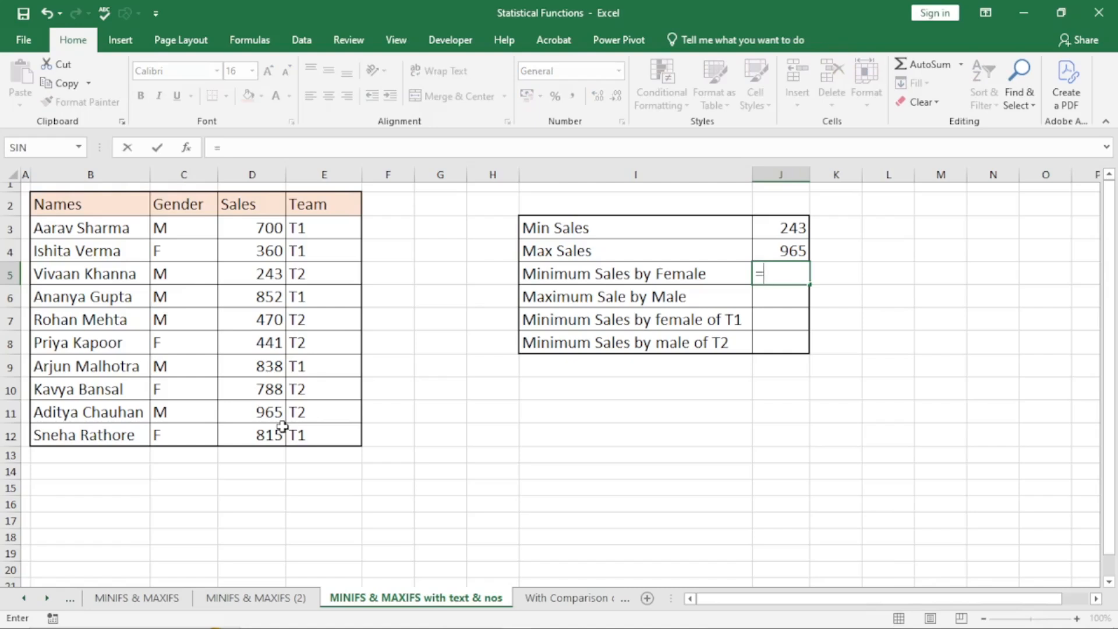
{"action": "type", "text": "min"}
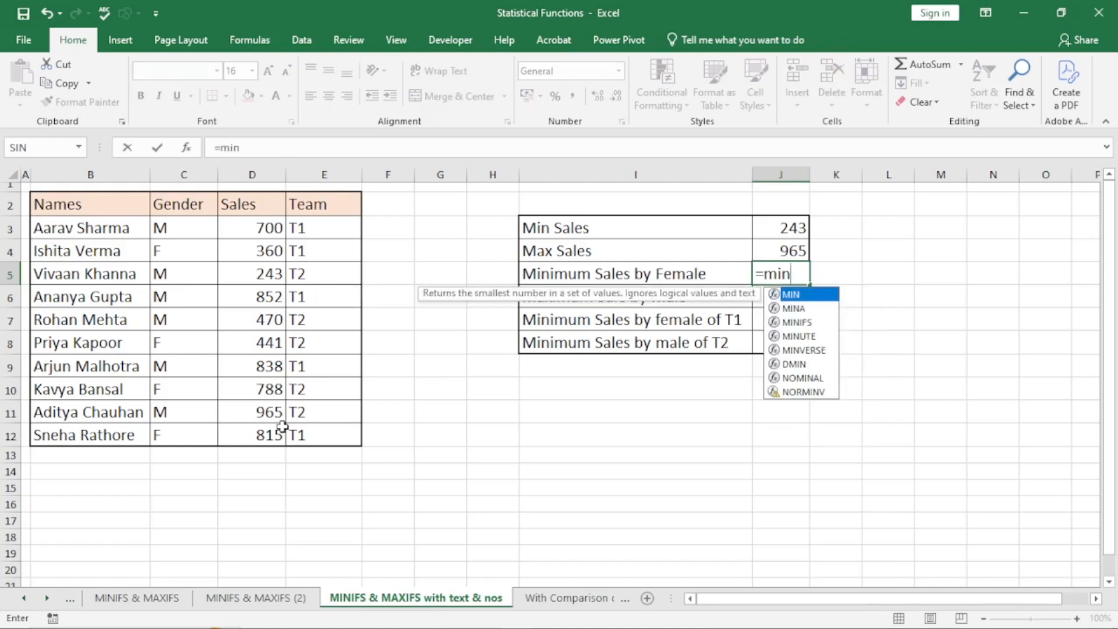
{"action": "type", "text": "ifs"}
{"action": "key", "text": "Tab"}
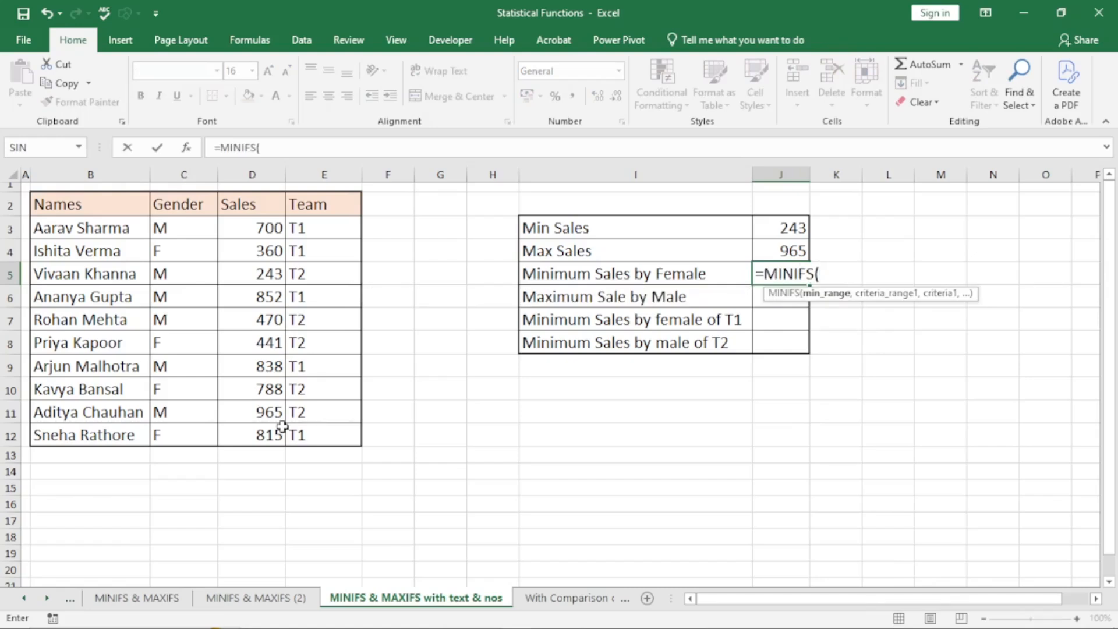
{"action": "left_click_drag", "start_coordinate": [253, 226], "coordinate": [279, 429]}
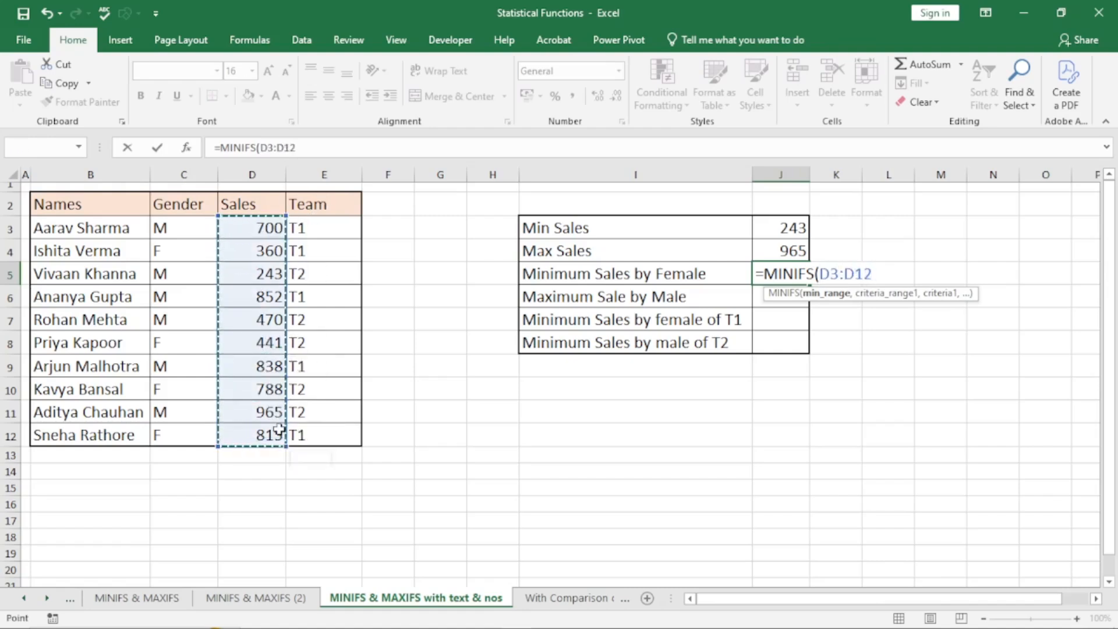
{"action": "type", "text": ","}
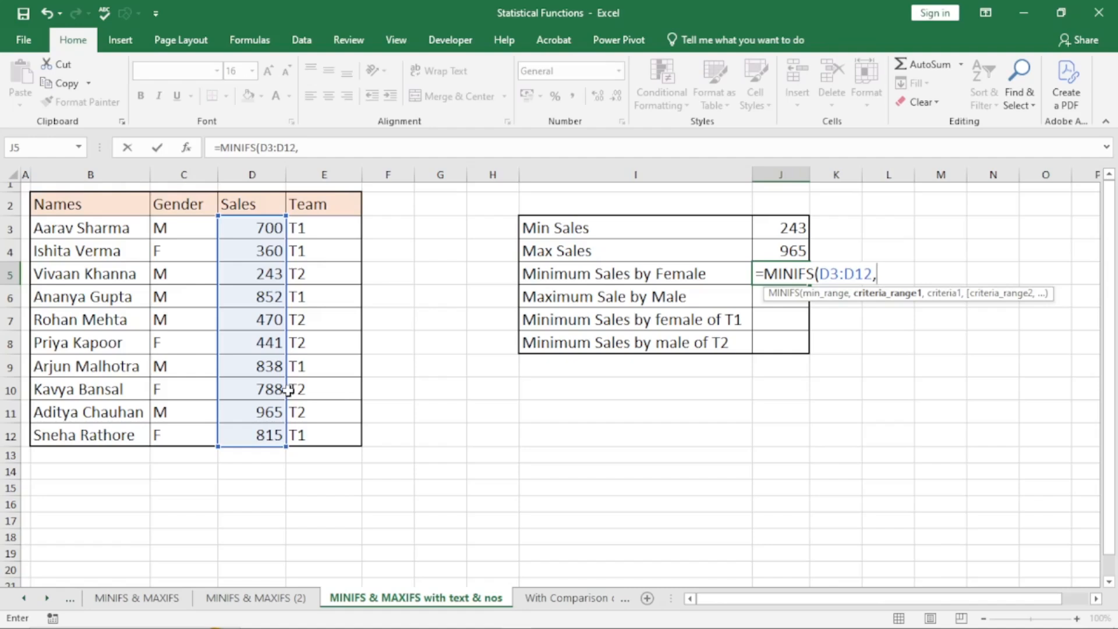
{"action": "left_click", "coordinate": [167, 228]}
{"action": "left_click_drag", "start_coordinate": [170, 248], "coordinate": [180, 436]}
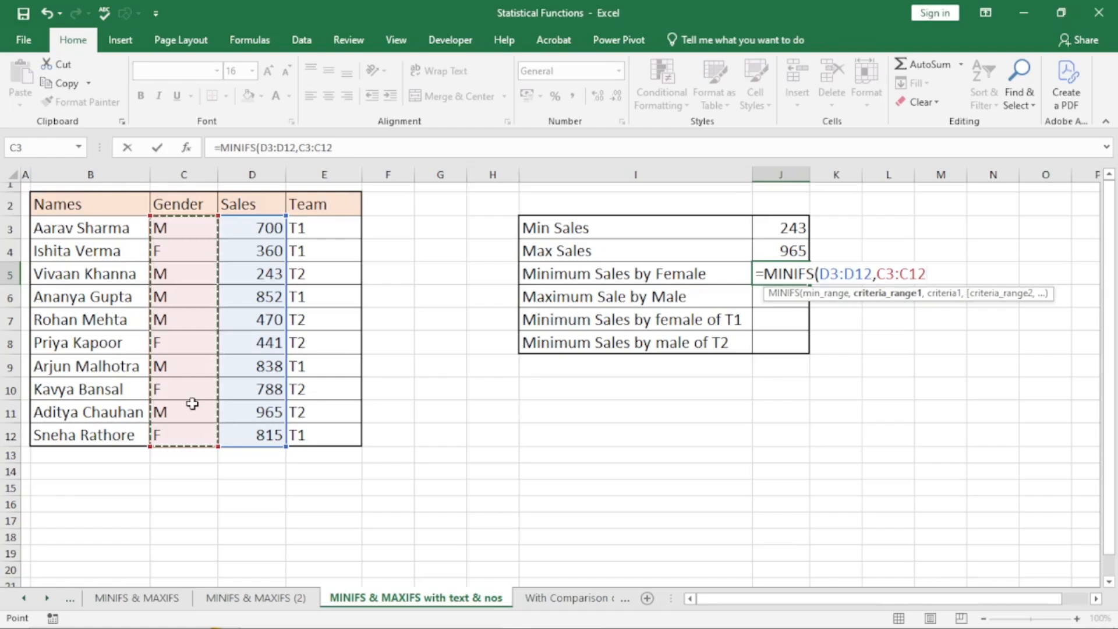
{"action": "type", "text": ","}
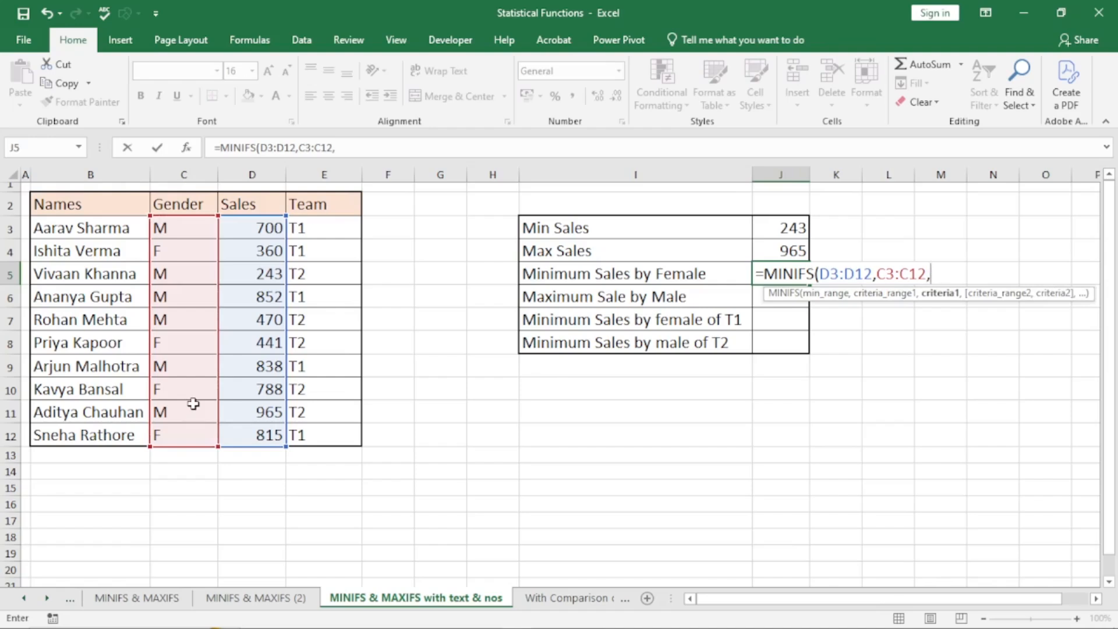
{"action": "left_click", "coordinate": [185, 248]}
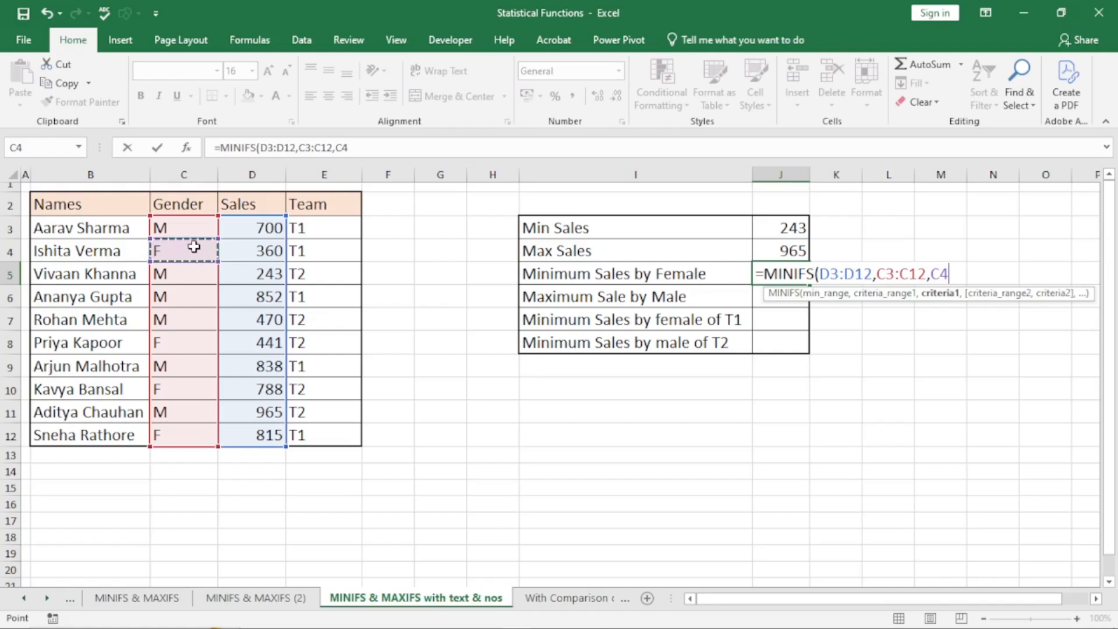
{"action": "type", "text": ")"}
{"action": "key", "text": "Return"}
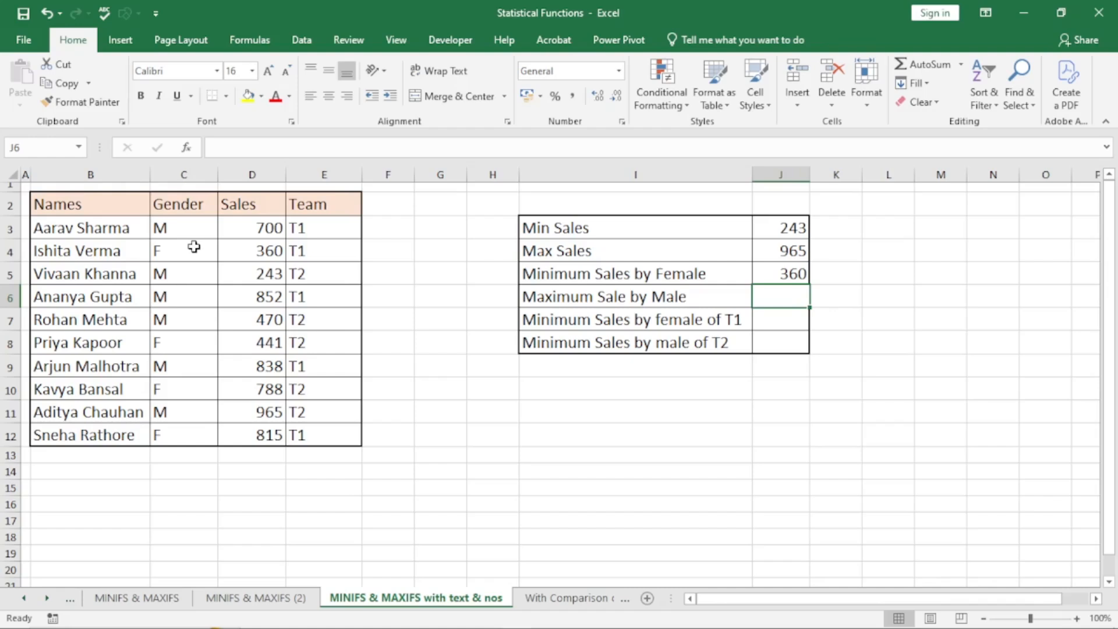
{"action": "type", "text": "="}
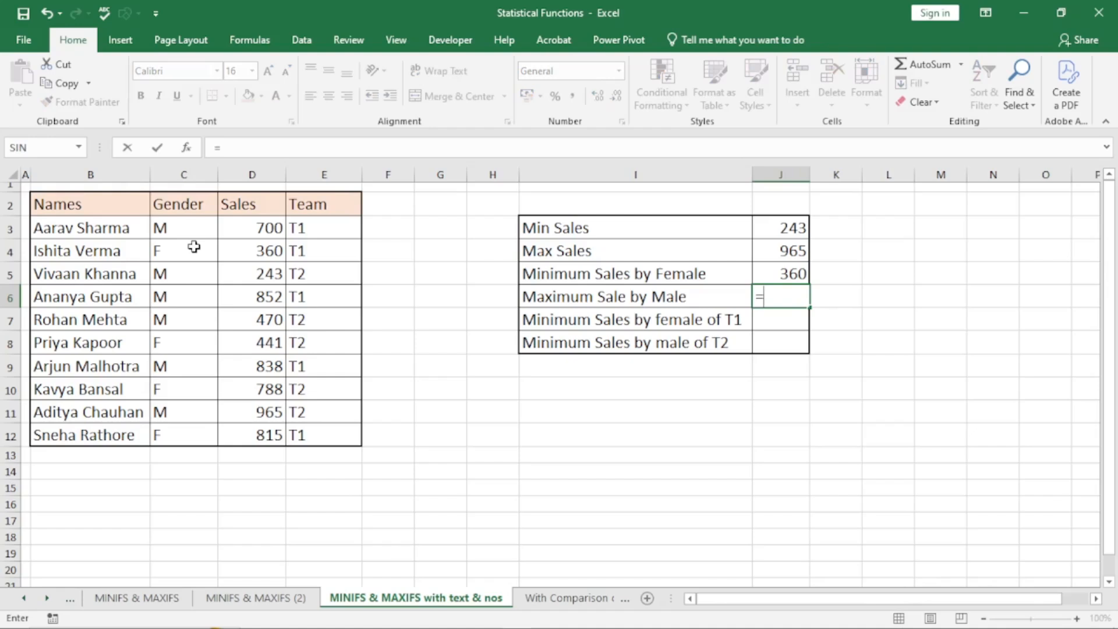
{"action": "type", "text": "maxifs"}
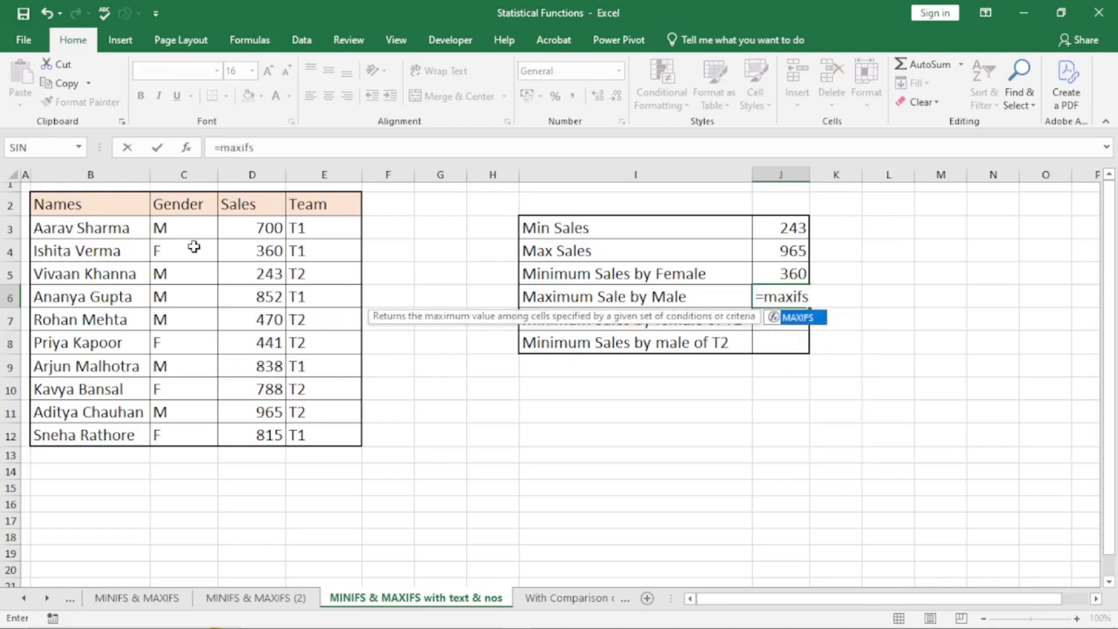
- Complete =MAXIFS(D3:D12,C3:C12,C3) in J6 so the male maximum shows 965
{"action": "key", "text": "Tab"}
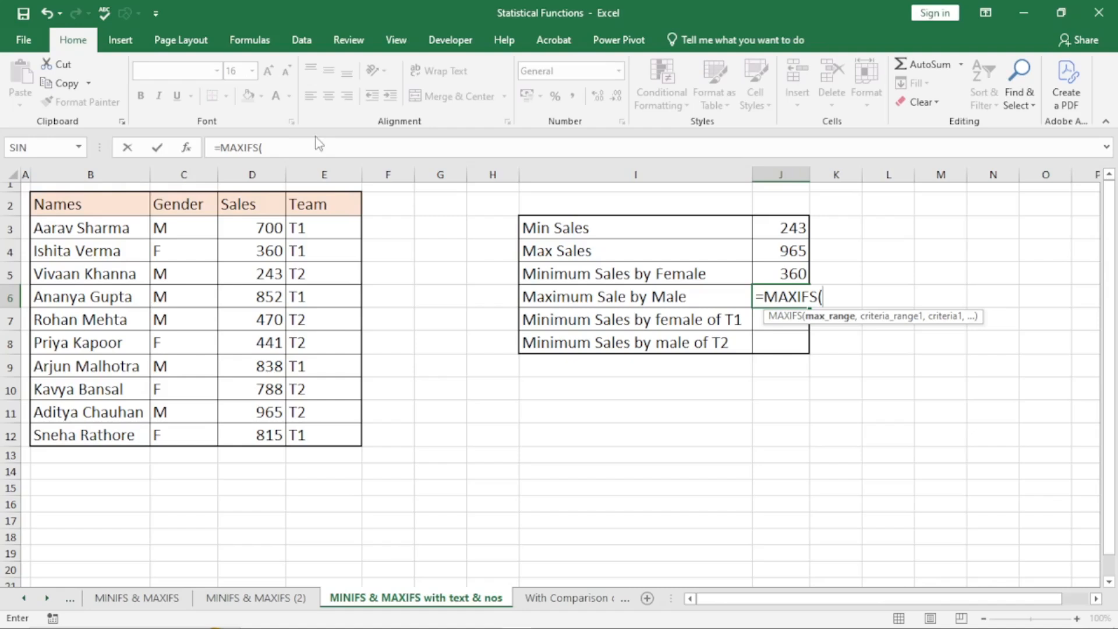
{"action": "left_click_drag", "start_coordinate": [258, 230], "coordinate": [262, 434]}
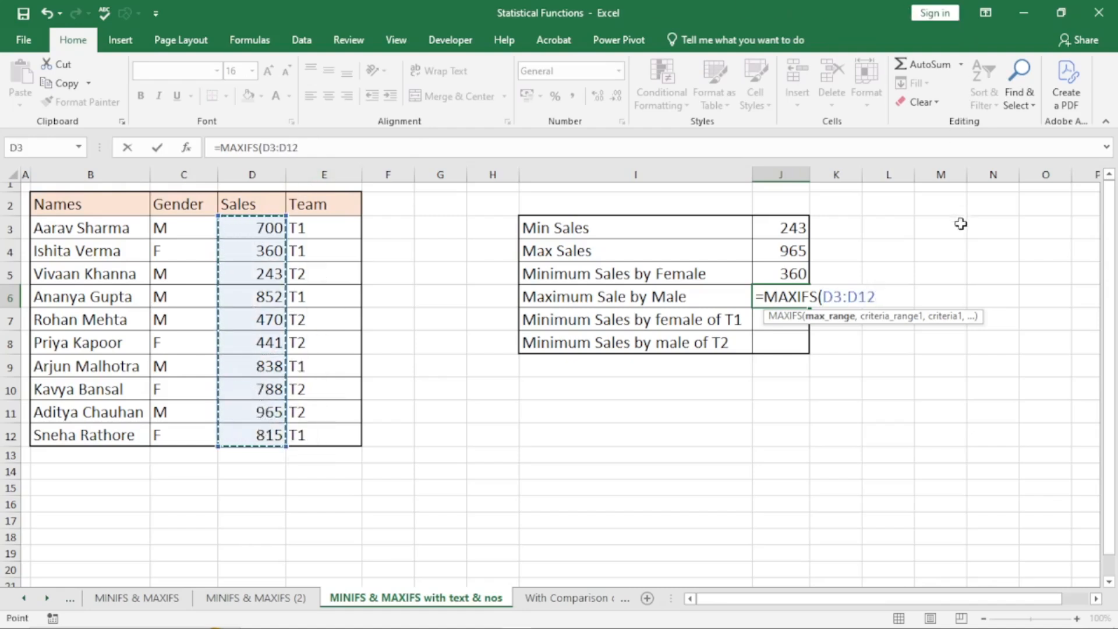
{"action": "type", "text": ","}
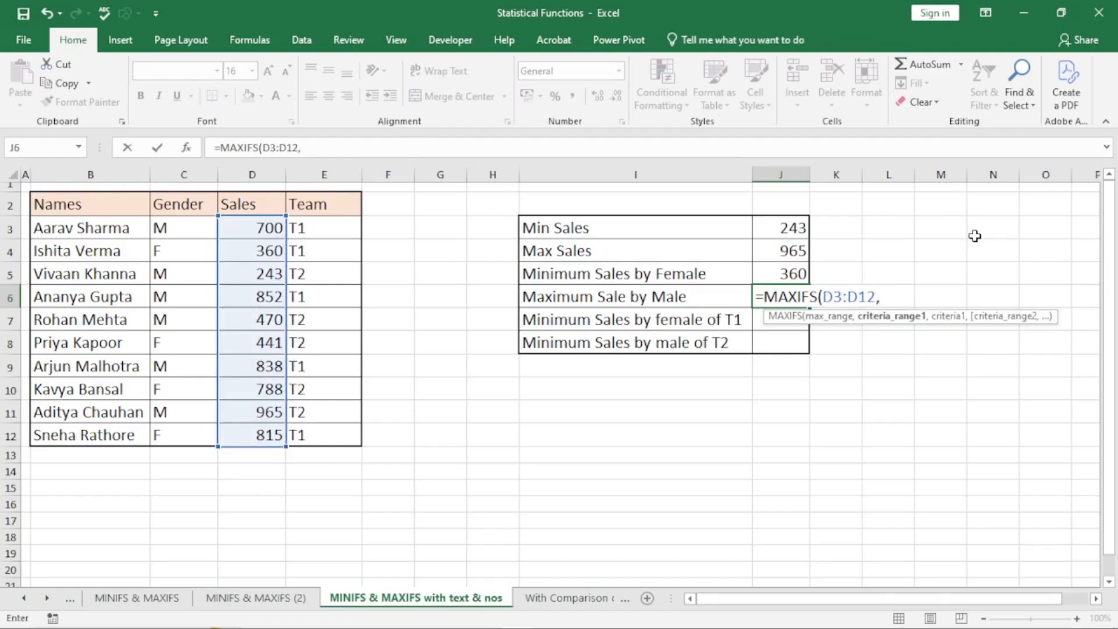
{"action": "left_click_drag", "start_coordinate": [165, 227], "coordinate": [170, 430]}
{"action": "type", "text": ","}
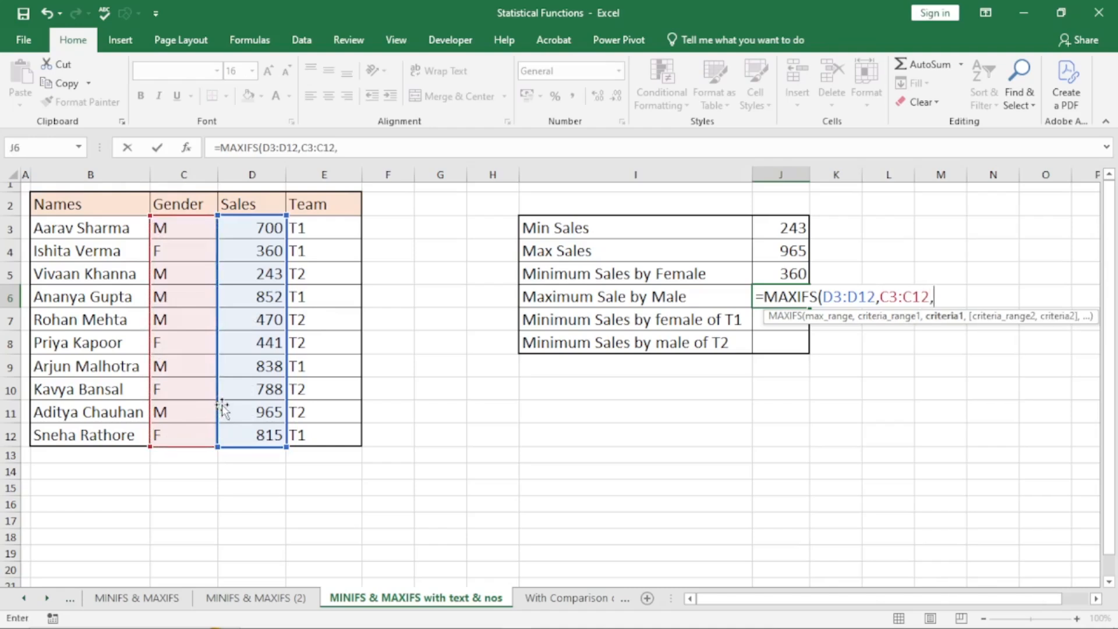
{"action": "left_click", "coordinate": [177, 227]}
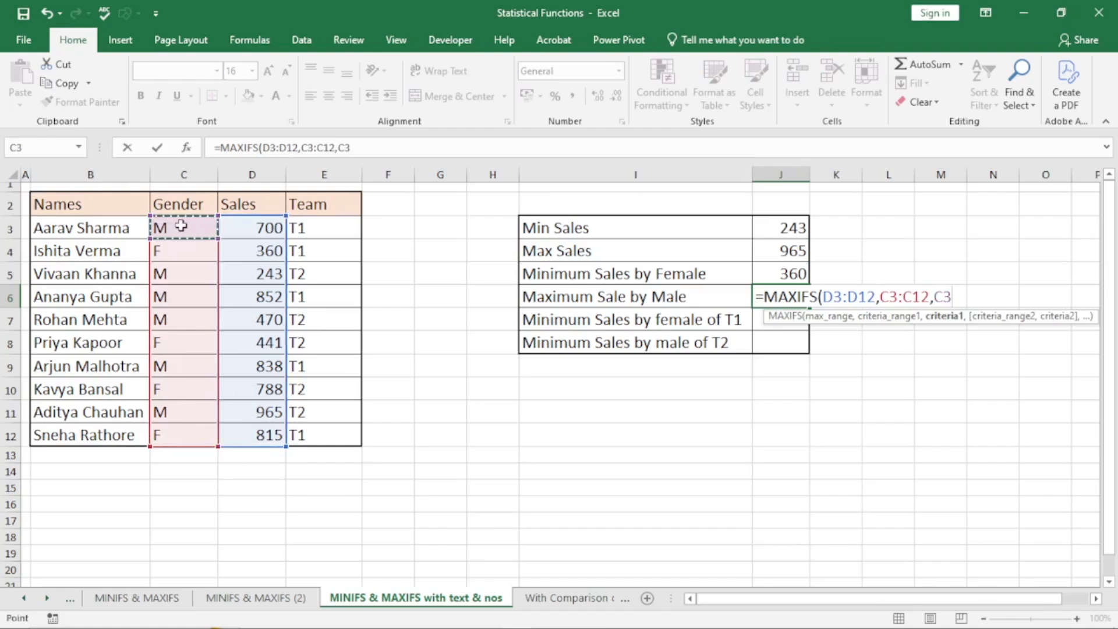
{"action": "type", "text": ")"}
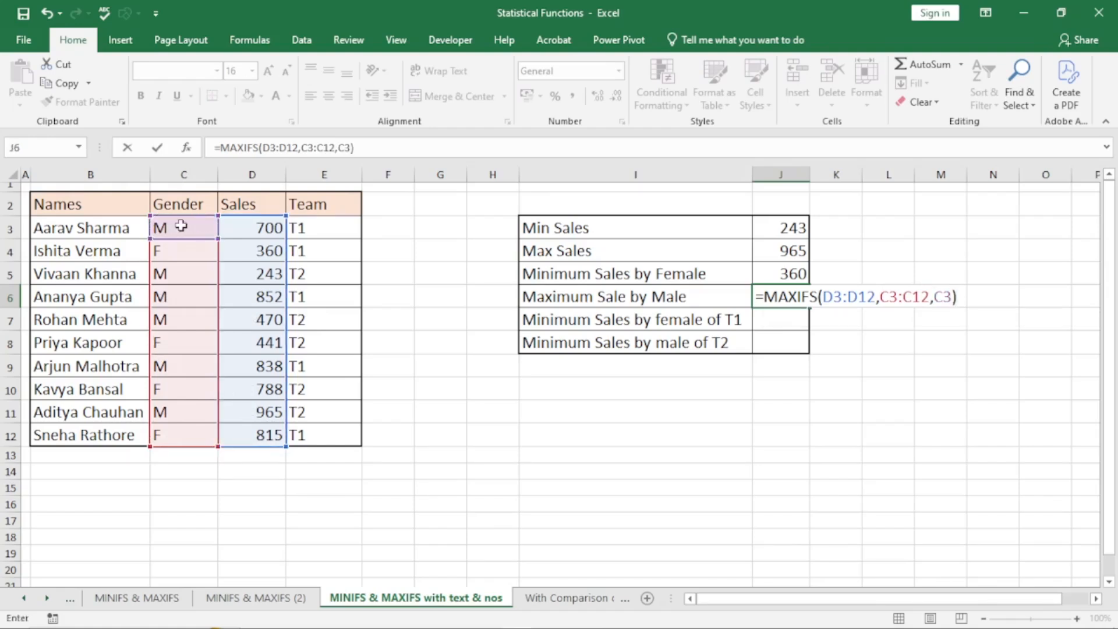
{"action": "key", "text": "Return"}
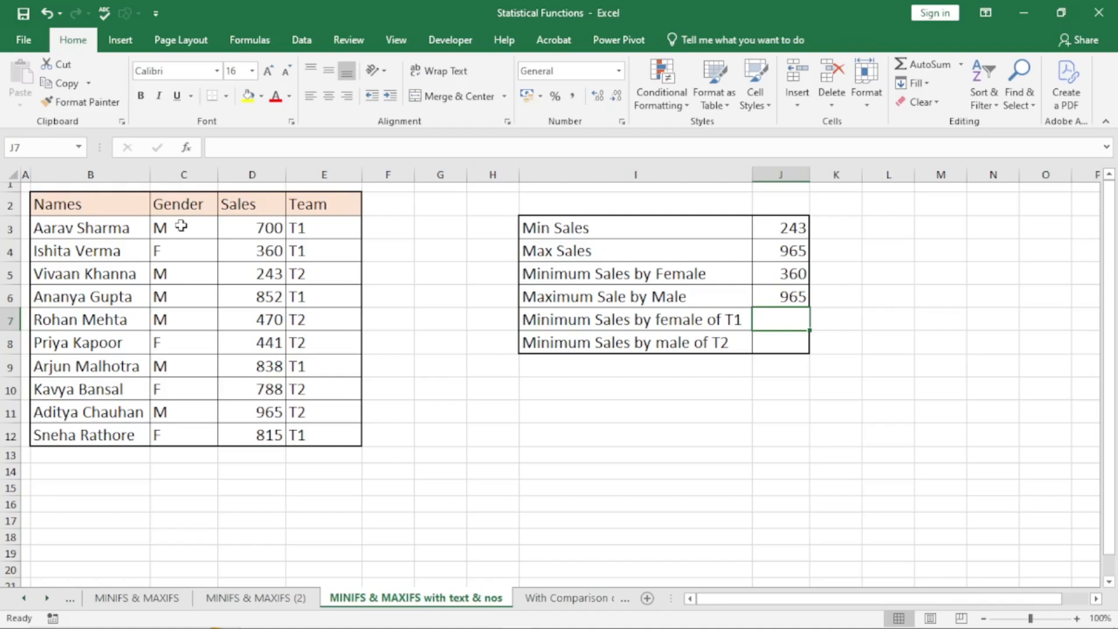
- Replace the mistyped =minfs entry in J7 with the MINIFS function
{"action": "type", "text": "="}
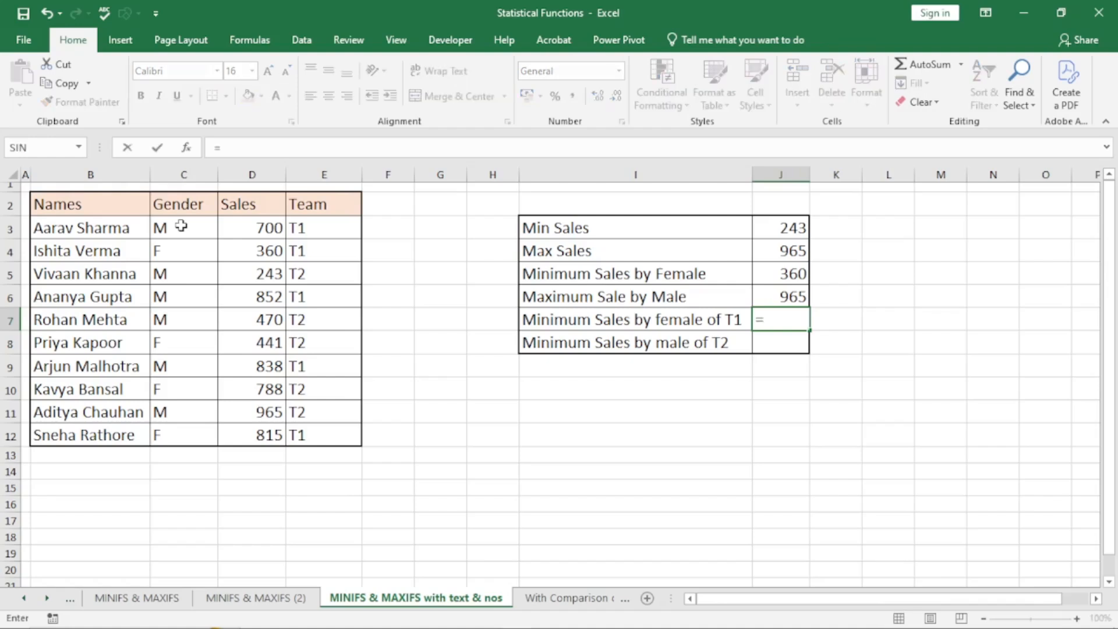
{"action": "type", "text": "minfs"}
{"action": "key", "text": "Tab"}
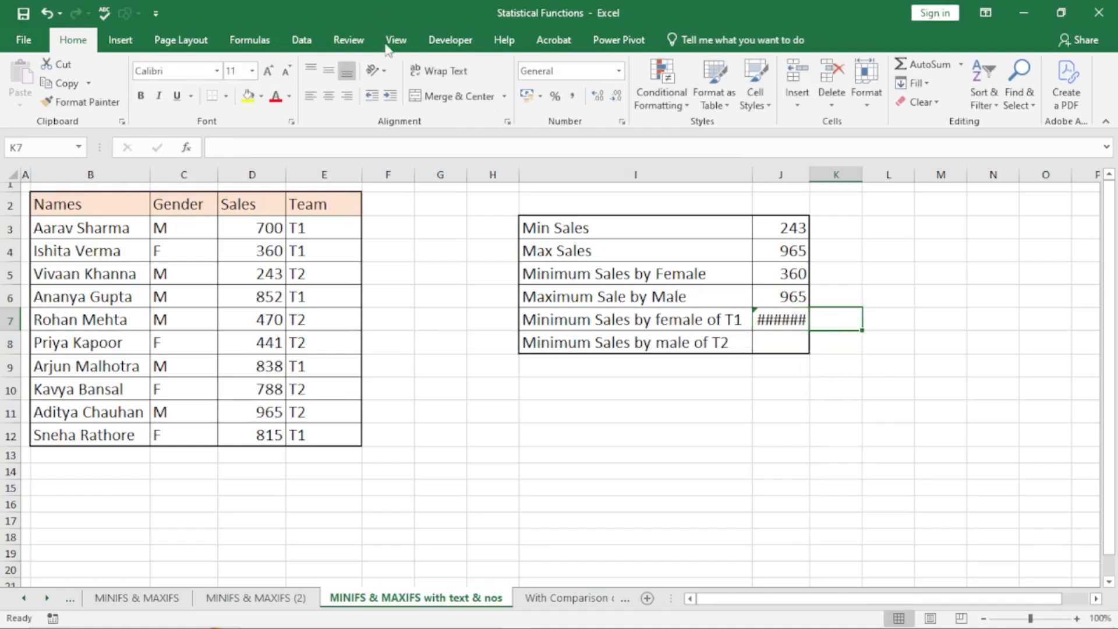
{"action": "left_click", "coordinate": [793, 318]}
{"action": "double_click", "coordinate": [795, 320]}
{"action": "left_click_drag", "start_coordinate": [798, 322], "coordinate": [756, 317]}
{"action": "key", "text": "BackSpace"}
{"action": "type", "text": "=min"}
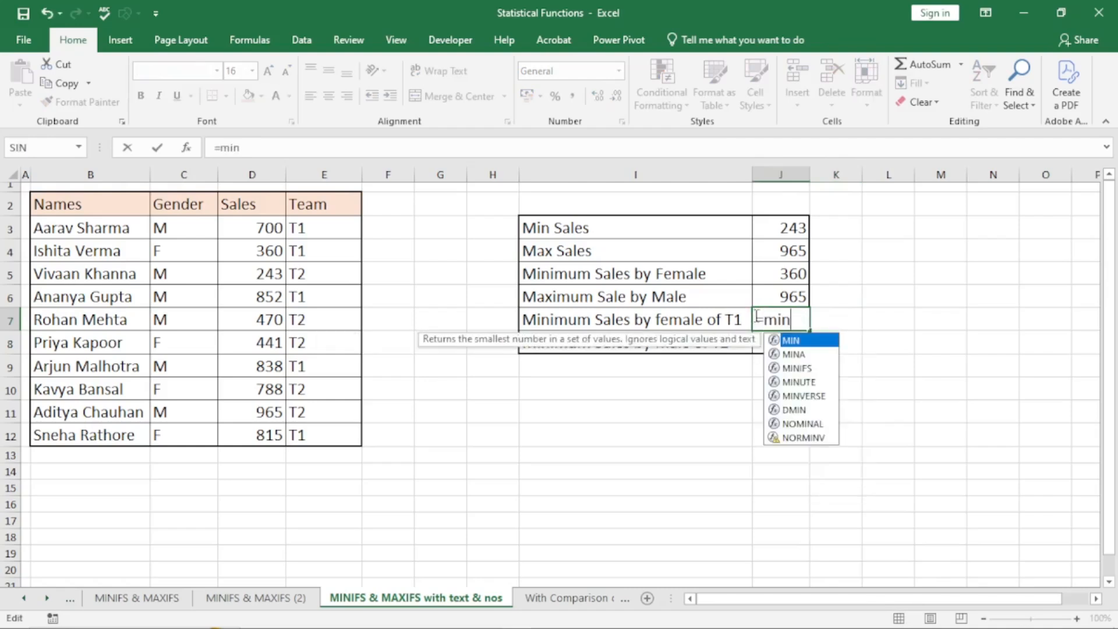
{"action": "type", "text": "ifs"}
{"action": "key", "text": "Tab"}
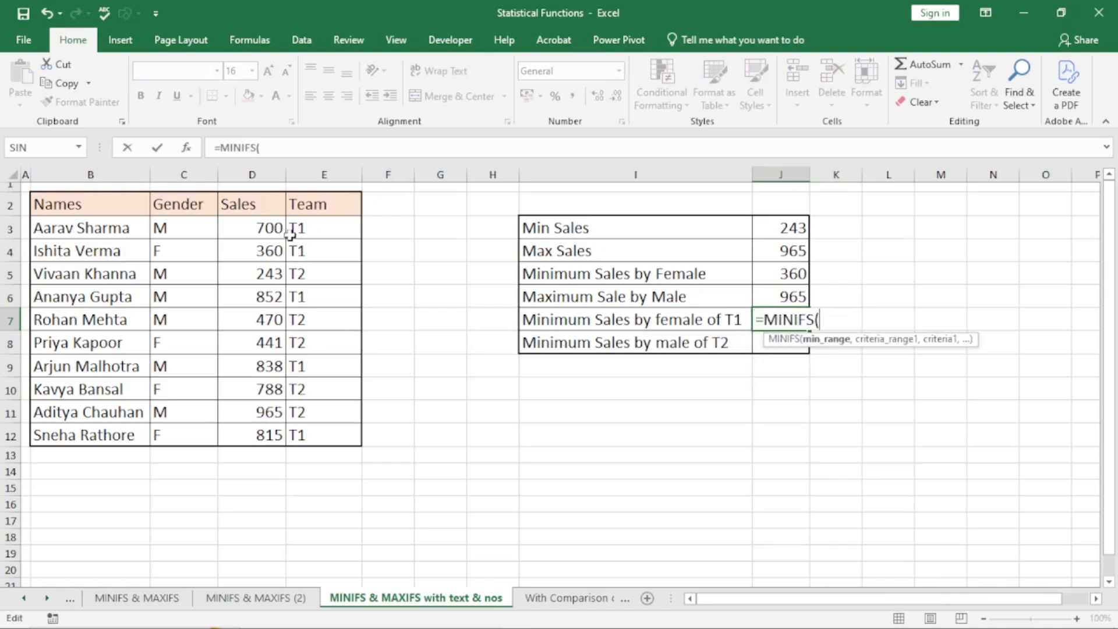
- Build =MINIFS(D3:D12,C3:C12,C4,E3:E12,E3) for female sales in team T1
{"action": "left_click_drag", "start_coordinate": [257, 227], "coordinate": [273, 430]}
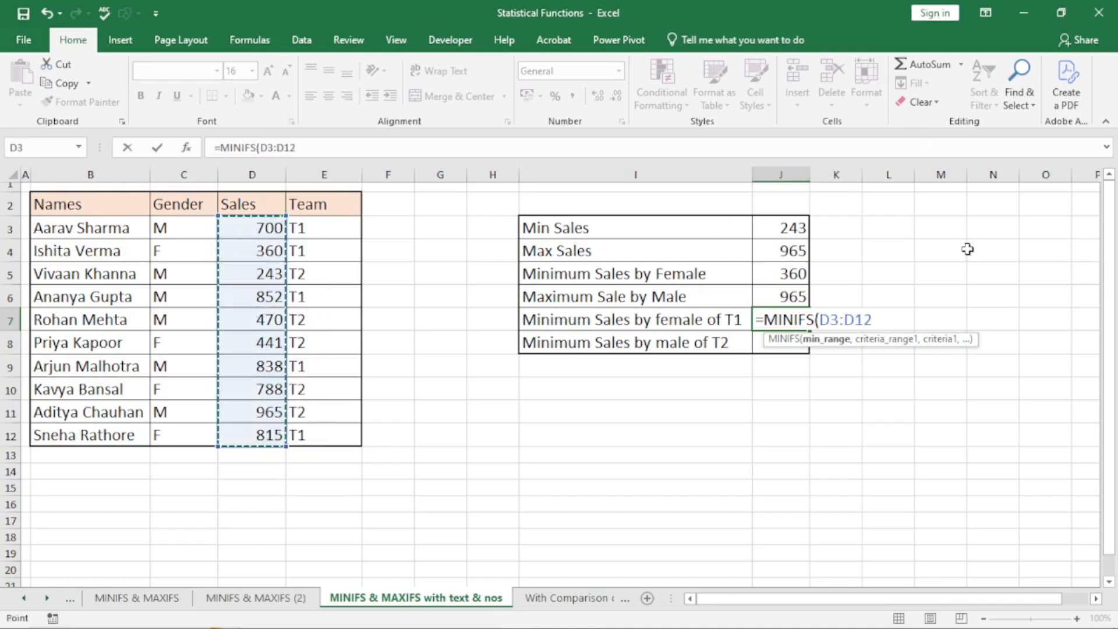
{"action": "type", "text": ","}
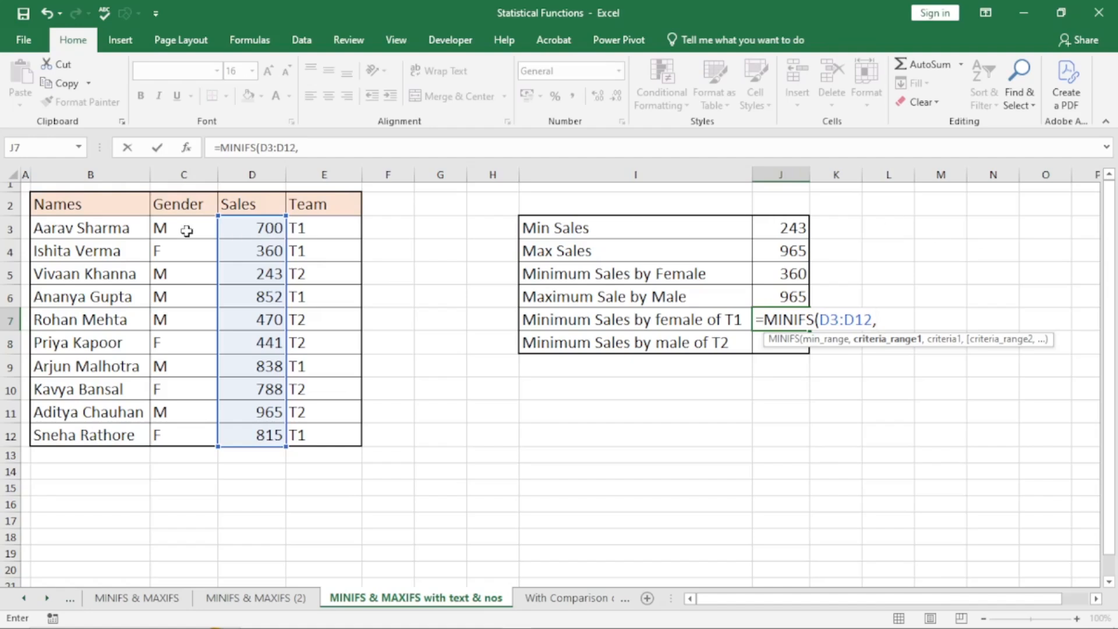
{"action": "left_click_drag", "start_coordinate": [175, 226], "coordinate": [179, 429]}
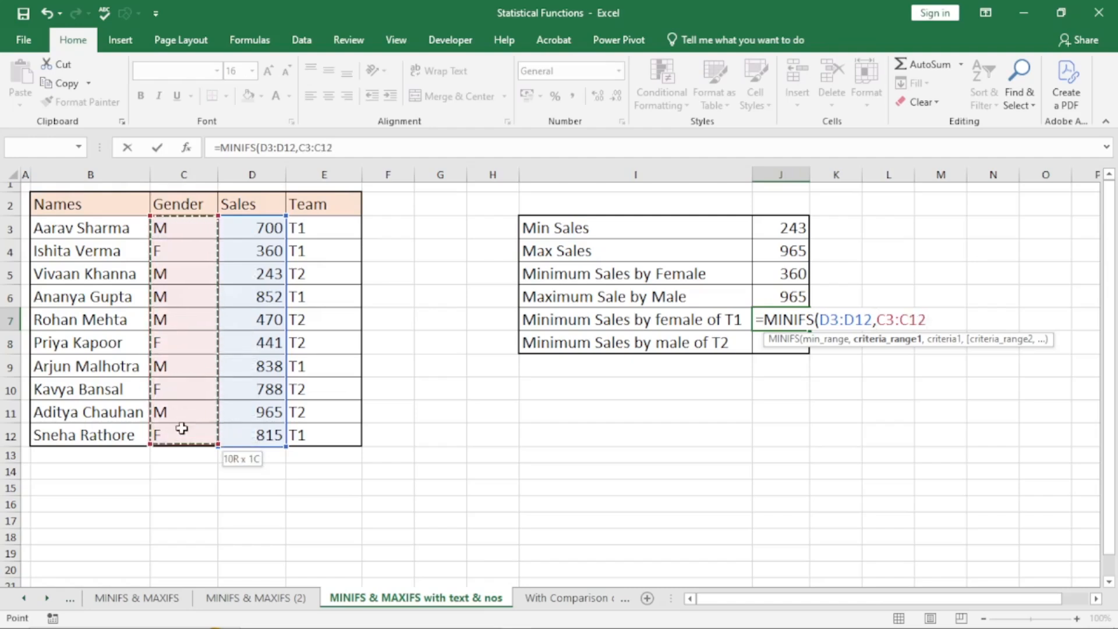
{"action": "type", "text": ","}
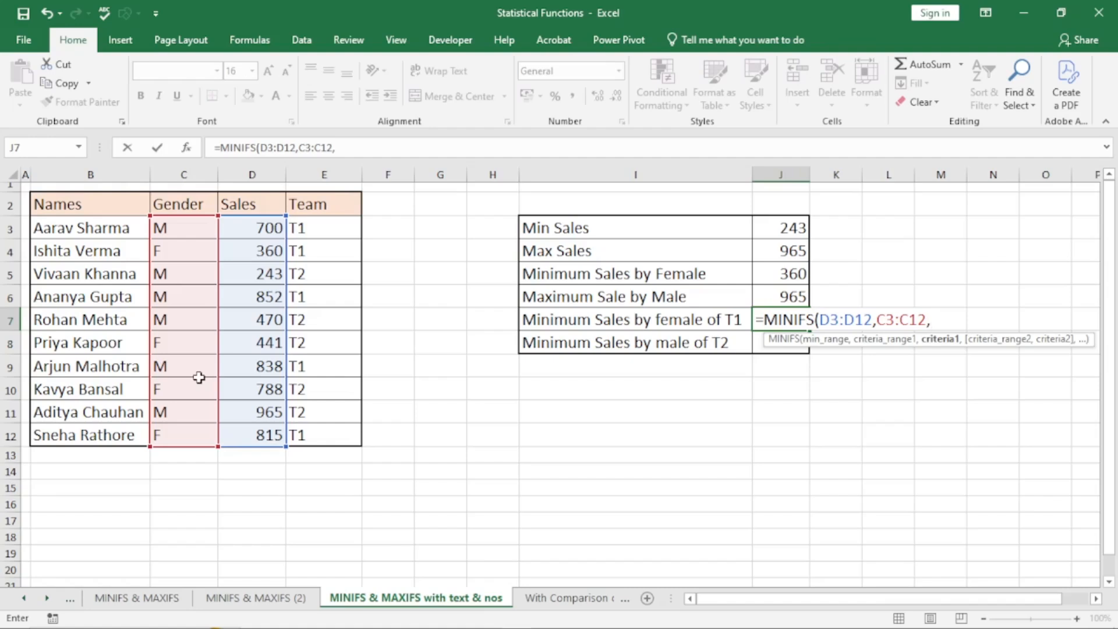
{"action": "left_click", "coordinate": [185, 256]}
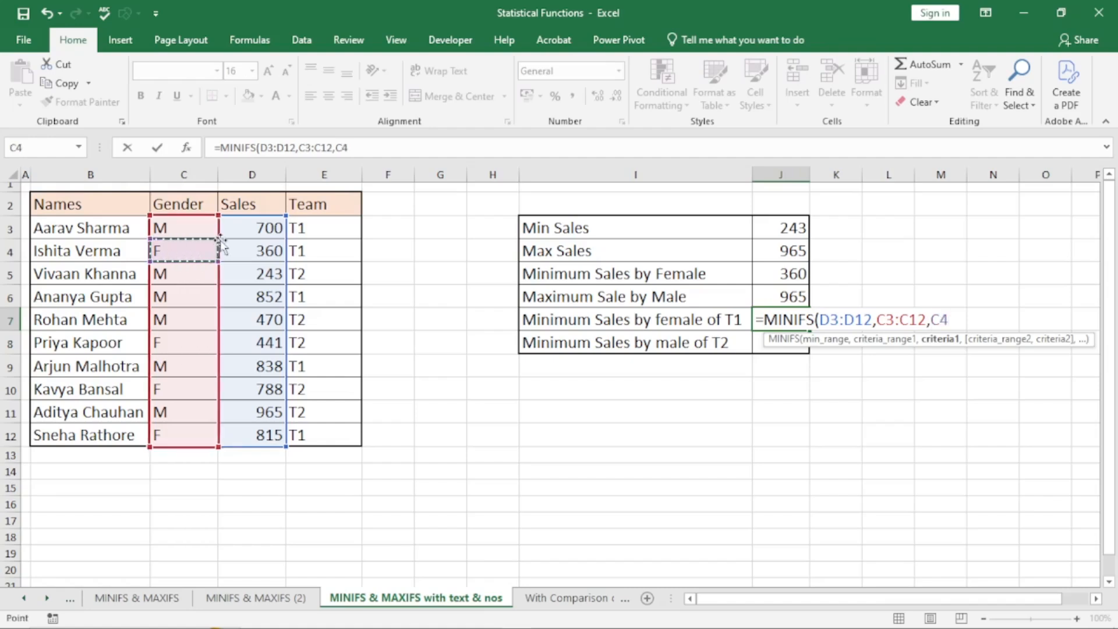
{"action": "type", "text": ","}
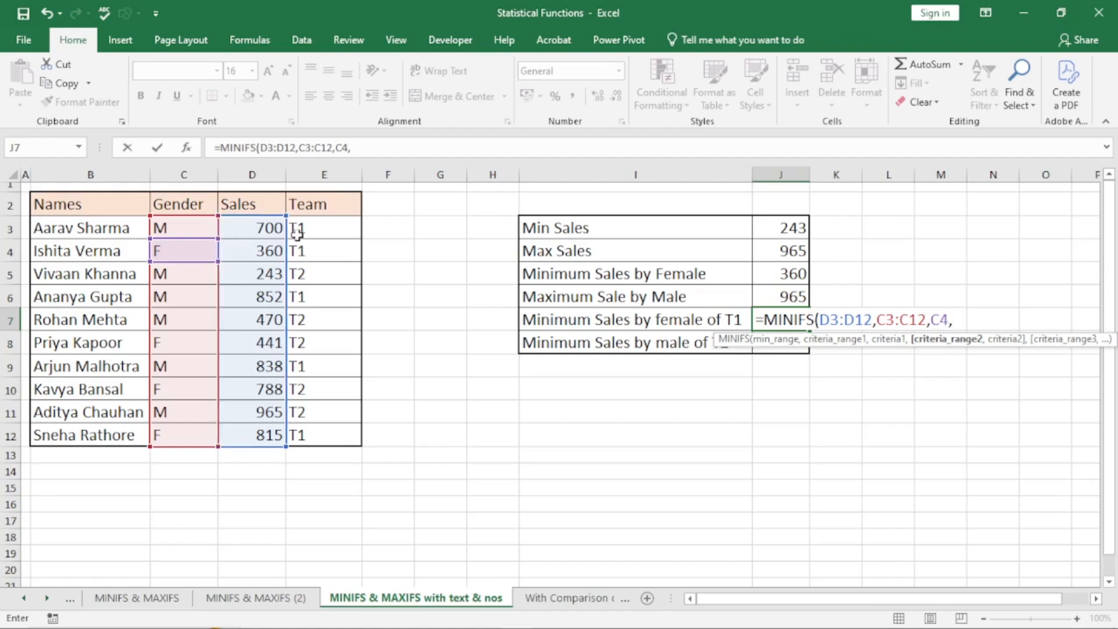
{"action": "left_click_drag", "start_coordinate": [330, 227], "coordinate": [352, 429]}
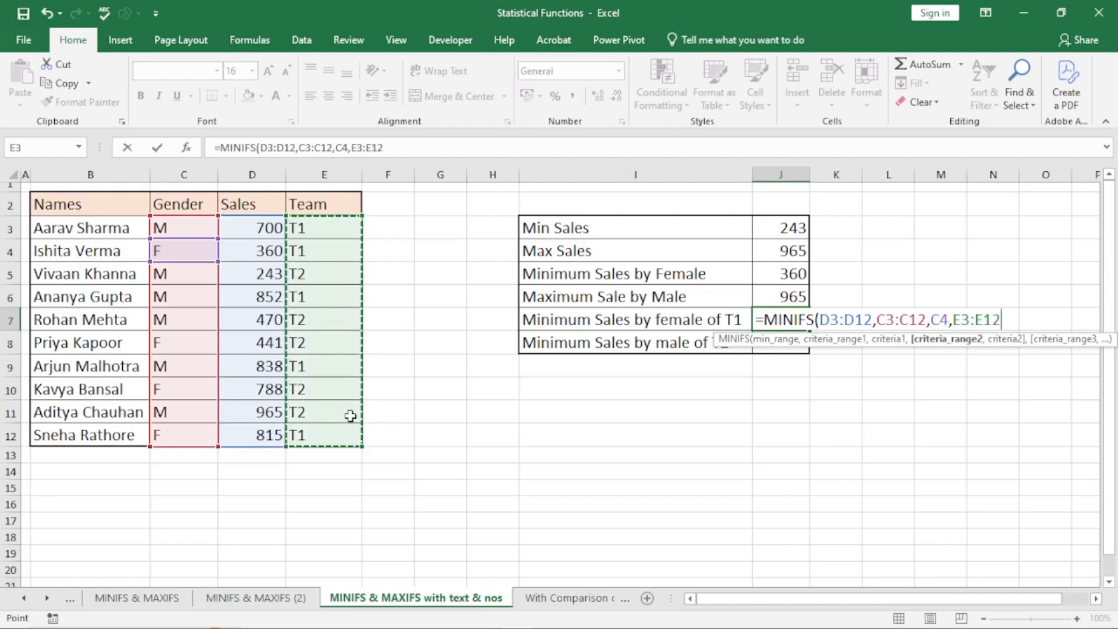
{"action": "type", "text": ","}
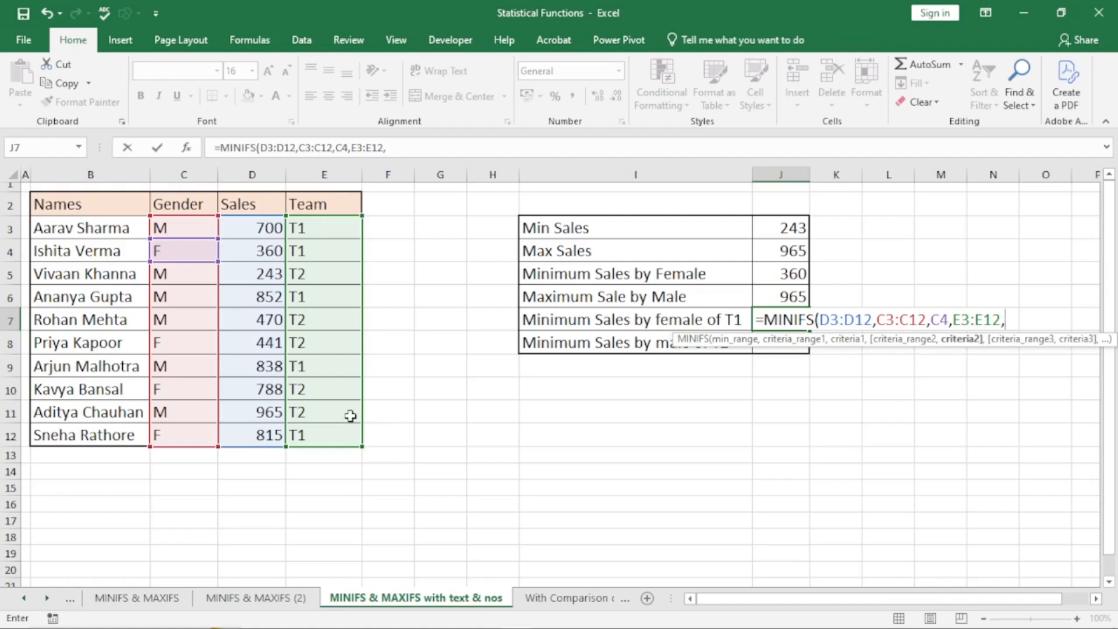
{"action": "left_click", "coordinate": [305, 227]}
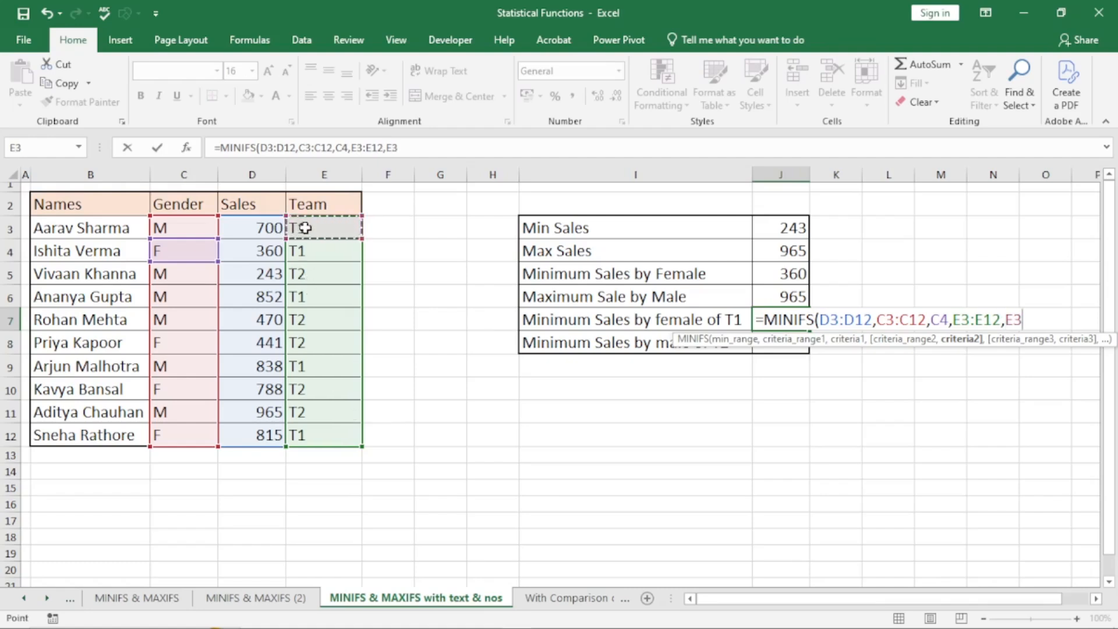
{"action": "type", "text": ")"}
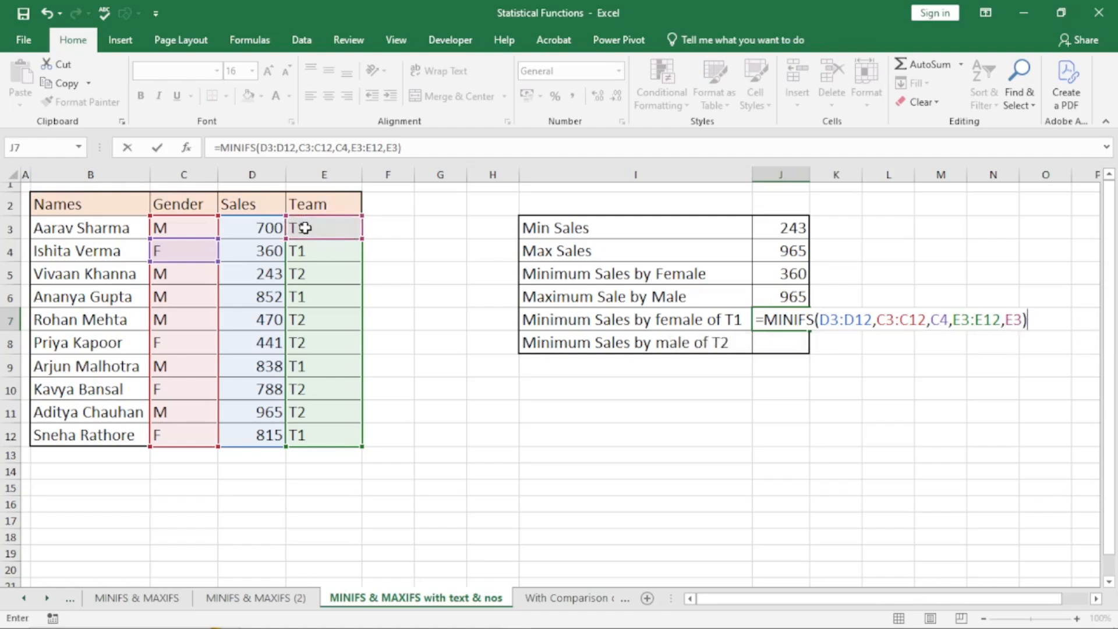
{"action": "key", "text": "Return"}
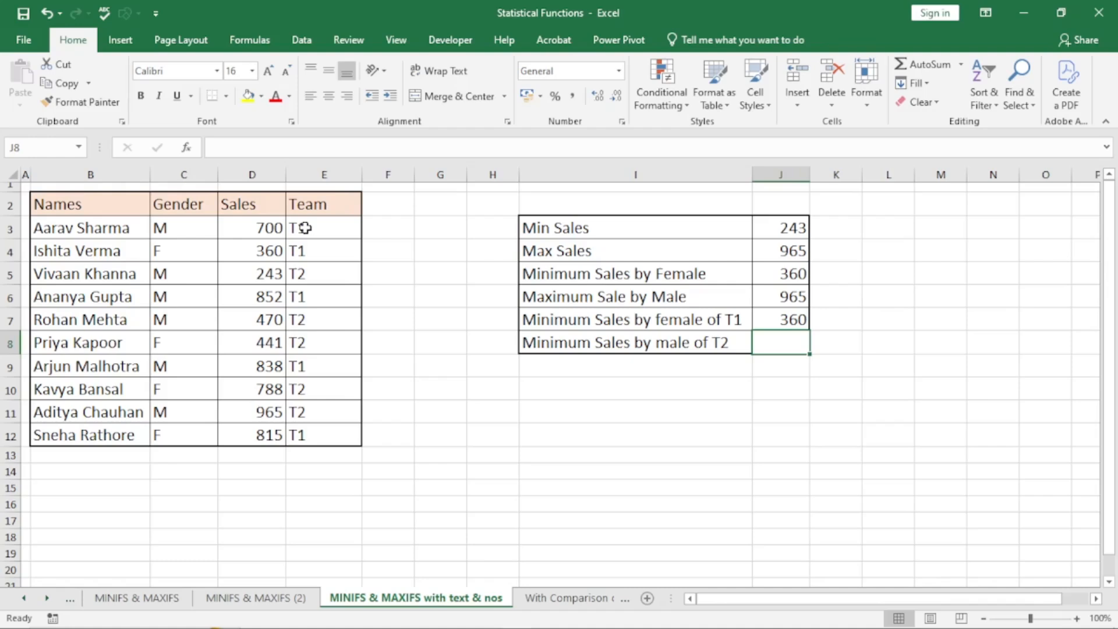
- Start =MINIFS in J8 over Sales D3:D12 with Gender C3:C12 matching M in C3
{"action": "type", "text": "="}
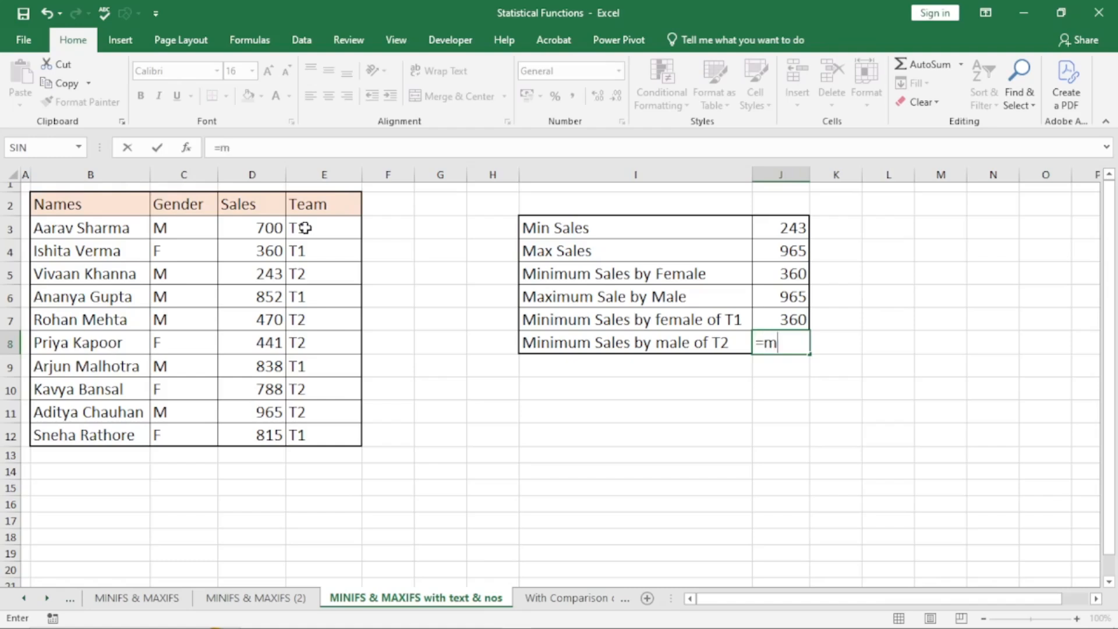
{"action": "type", "text": "min"}
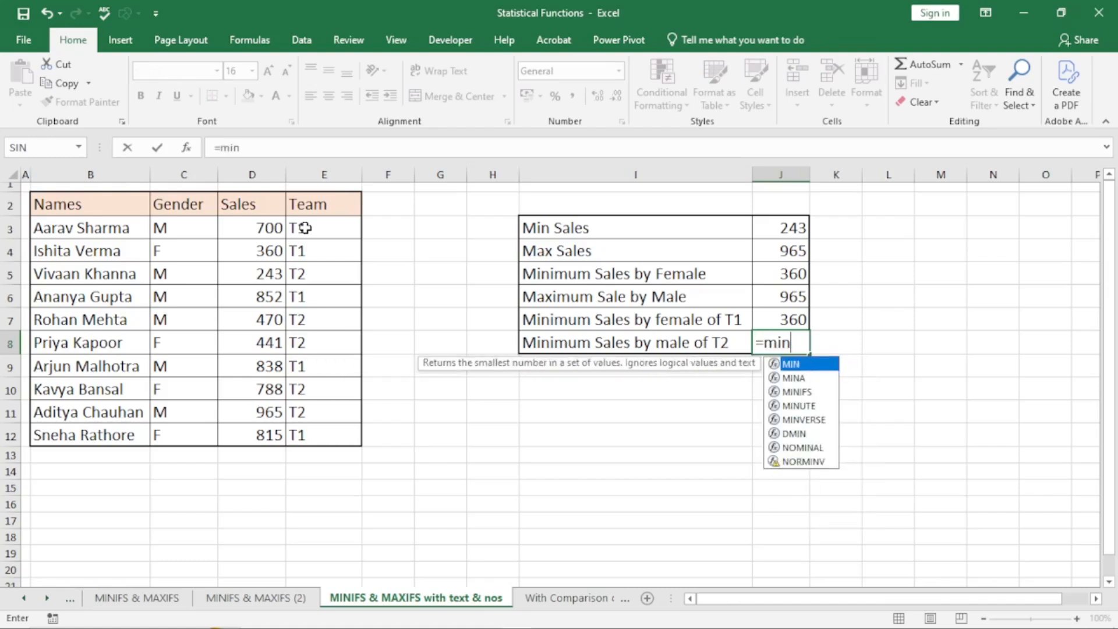
{"action": "type", "text": "ifs"}
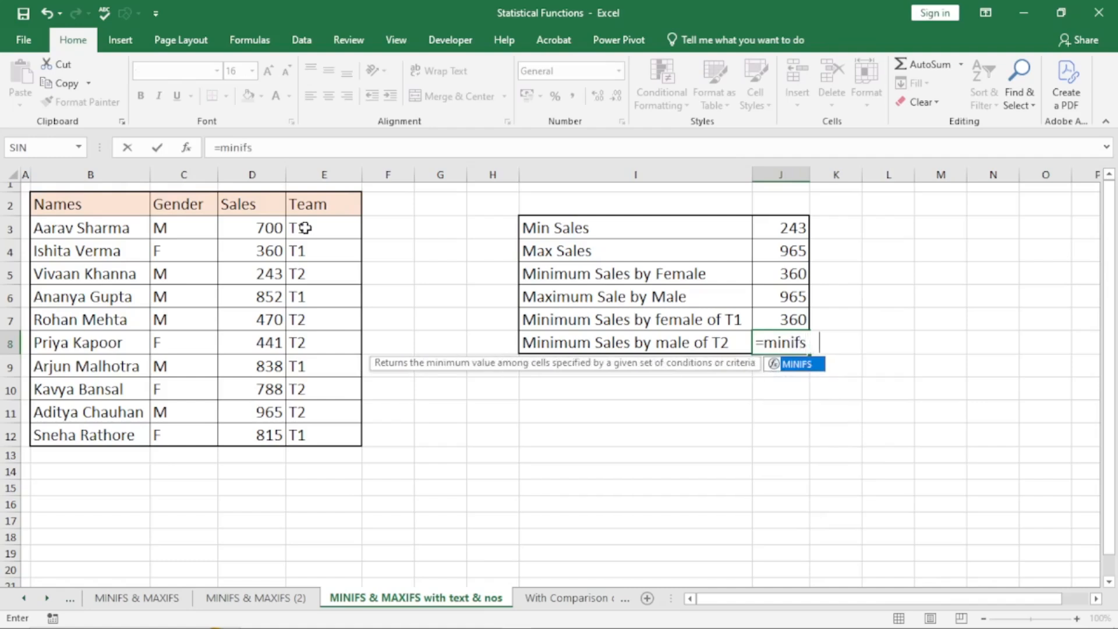
{"action": "key", "text": "Tab"}
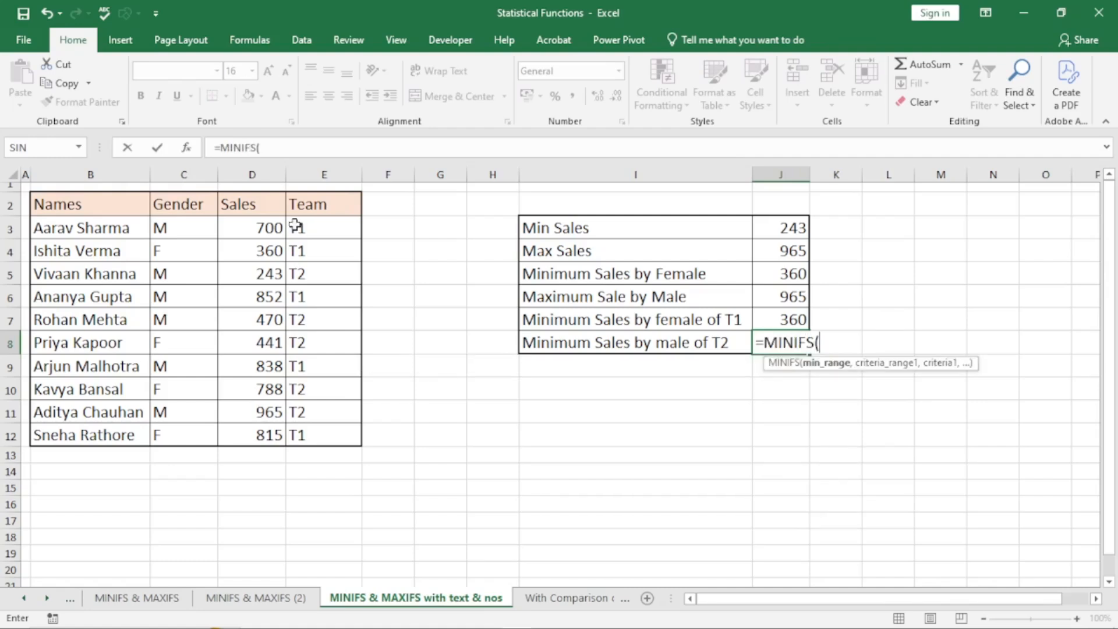
{"action": "left_click_drag", "start_coordinate": [254, 224], "coordinate": [270, 435]}
{"action": "type", "text": ","}
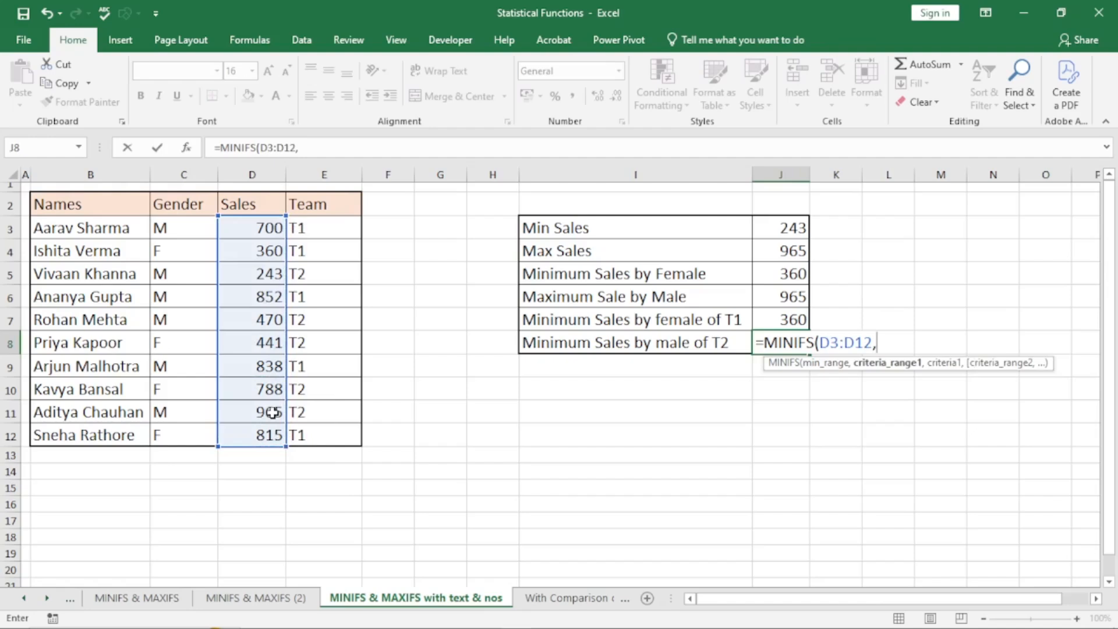
{"action": "left_click_drag", "start_coordinate": [178, 224], "coordinate": [191, 426]}
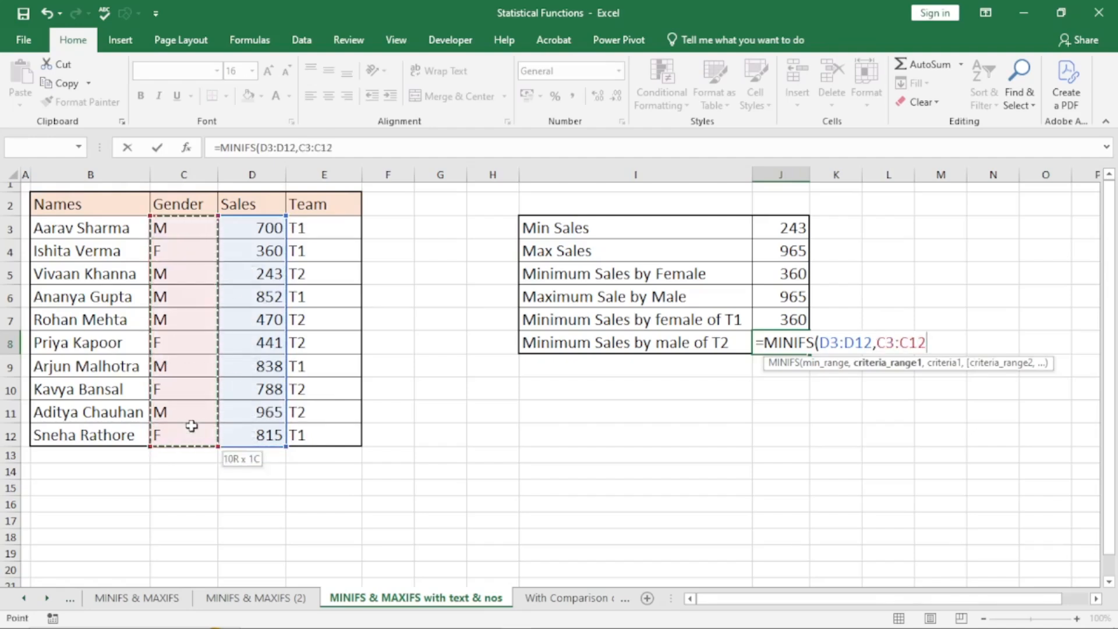
{"action": "type", "text": ","}
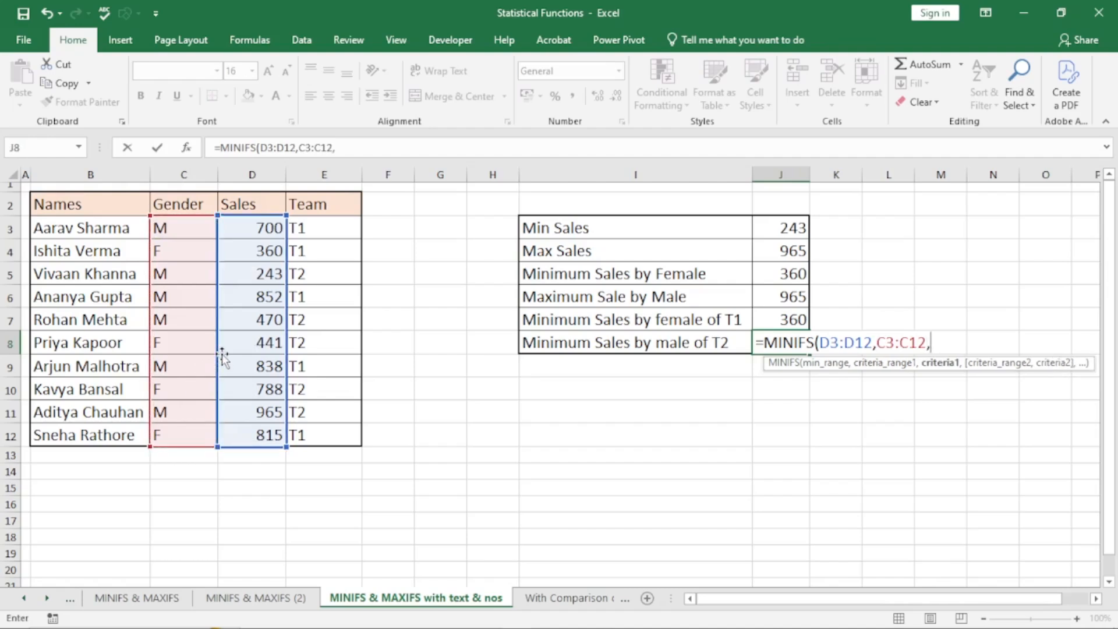
{"action": "left_click", "coordinate": [170, 227]}
{"action": "type", "text": ","}
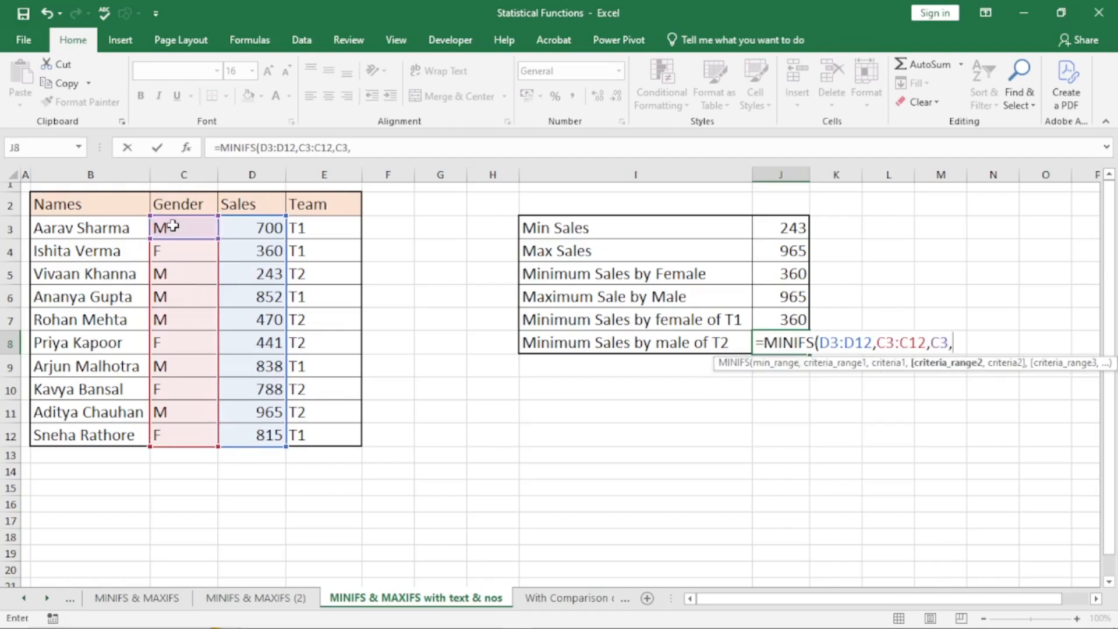
- Add Team E3:E12 matching T2 in E5 as the second condition, giving 243
{"action": "left_click_drag", "start_coordinate": [313, 228], "coordinate": [333, 430]}
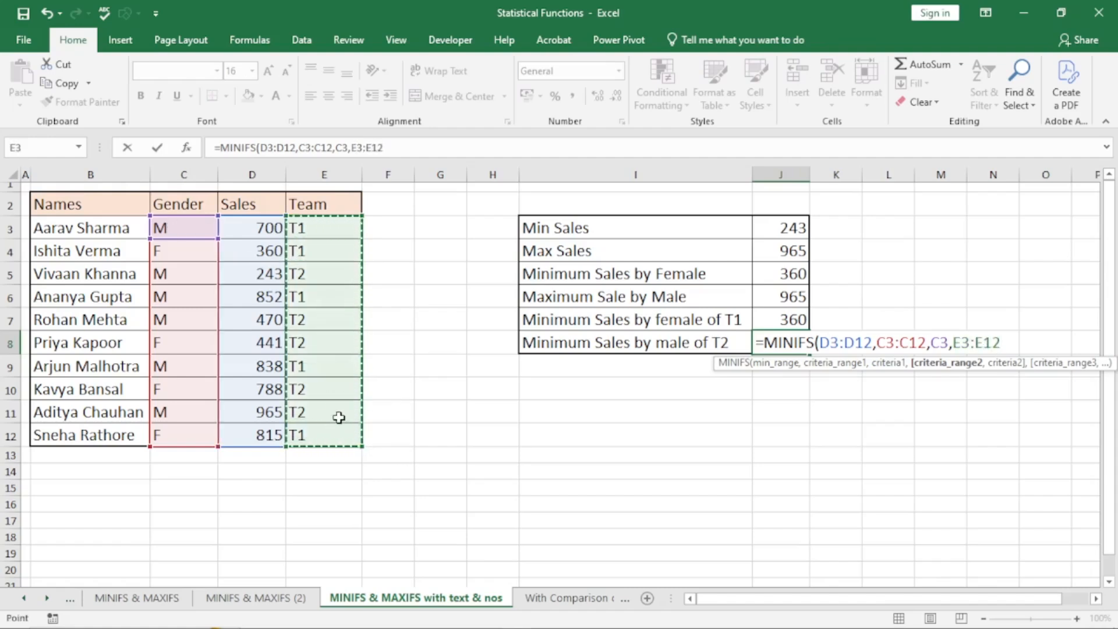
{"action": "type", "text": ","}
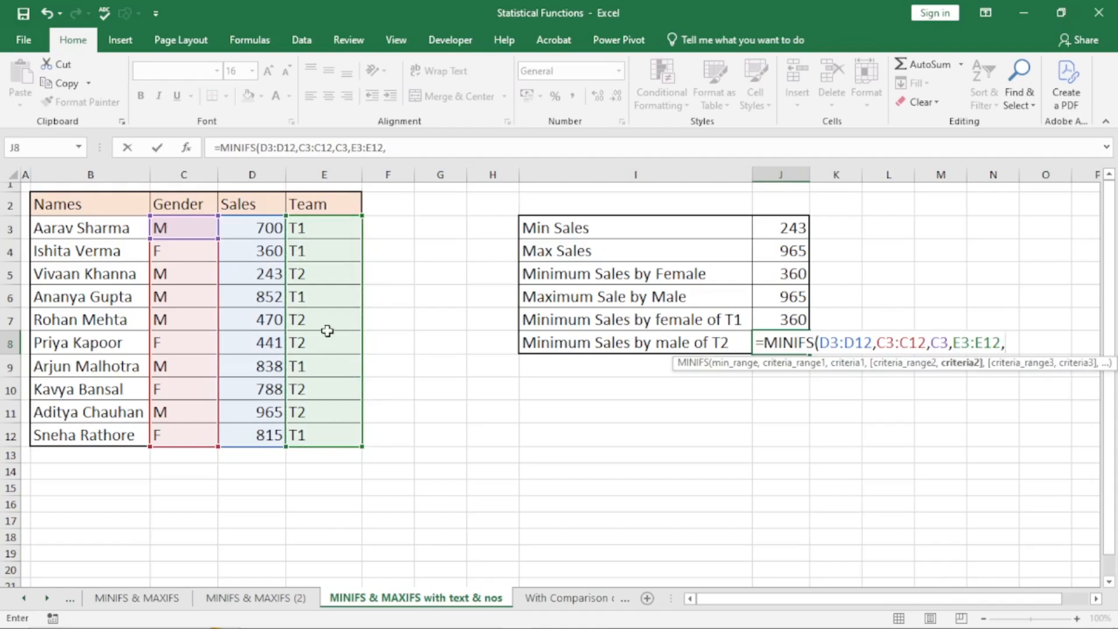
{"action": "left_click", "coordinate": [323, 274]}
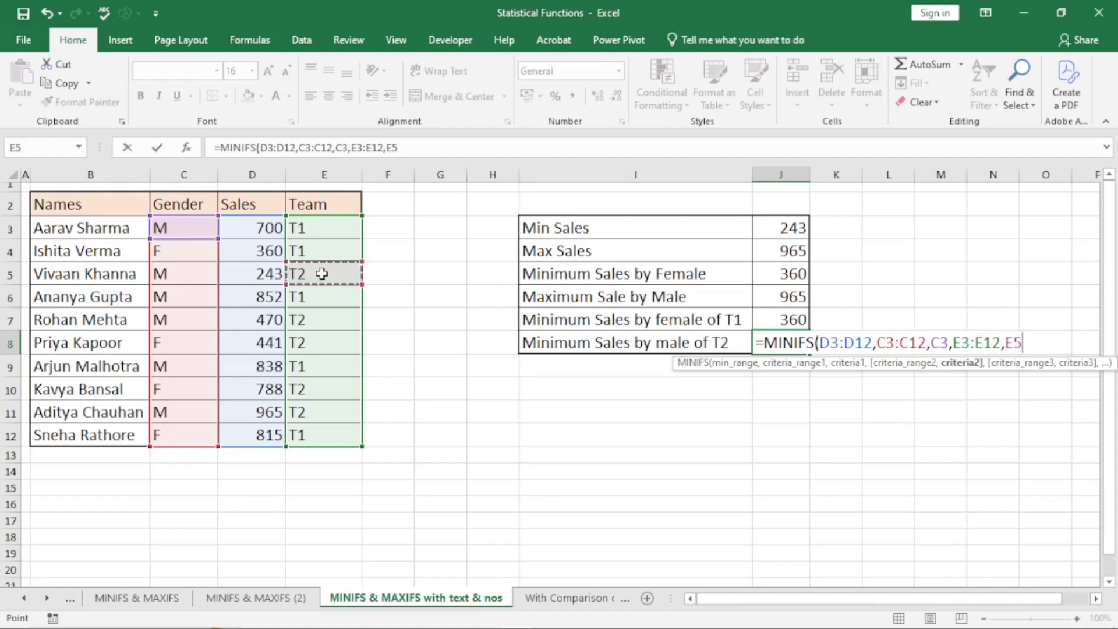
{"action": "type", "text": ")"}
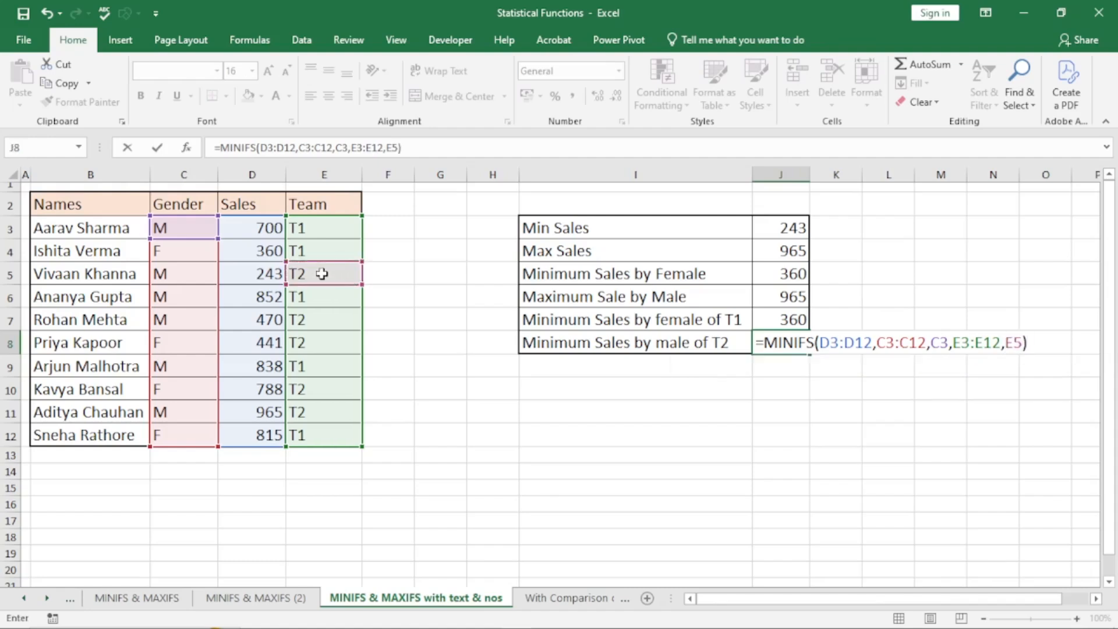
{"action": "key", "text": "Return"}
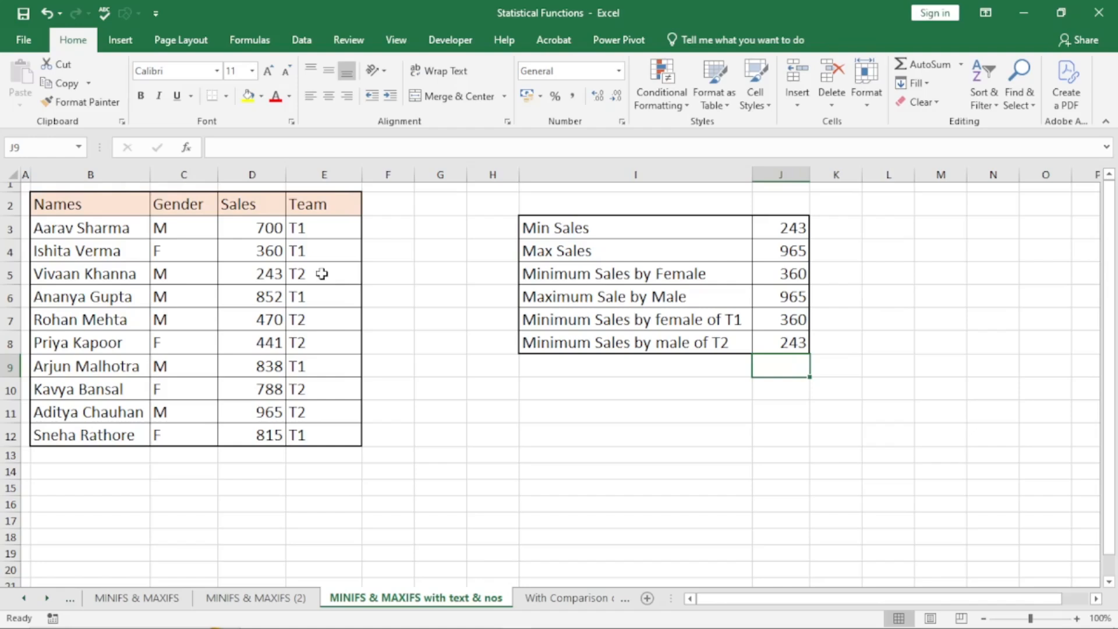
{"action": "left_click", "coordinate": [784, 229]}
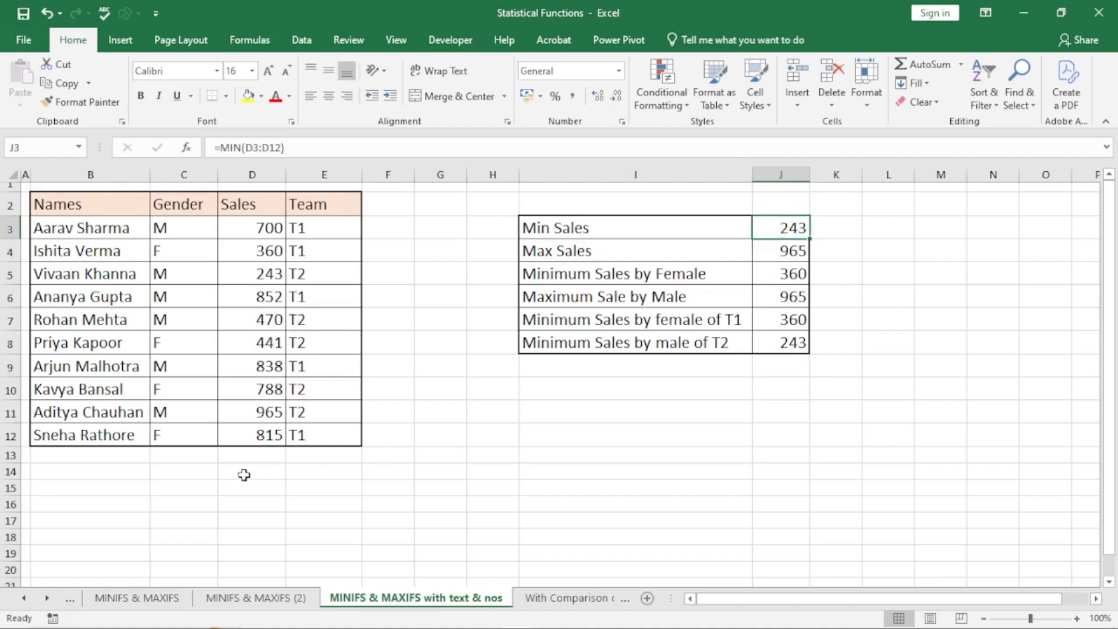
{"action": "left_click", "coordinate": [268, 274]}
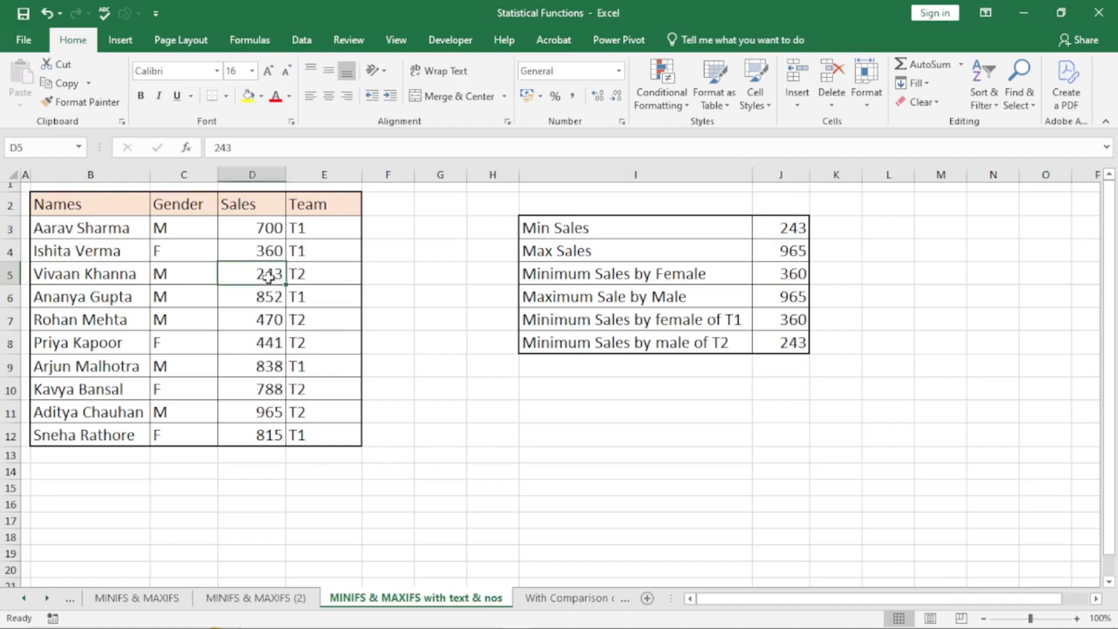
{"action": "left_click", "coordinate": [302, 274]}
{"action": "left_click", "coordinate": [216, 274]}
{"action": "left_click", "coordinate": [277, 276]}
- Open the With Comparison operators sheet, review the Category, Price and Quantity columns, and select G3
{"action": "left_click", "coordinate": [577, 598]}
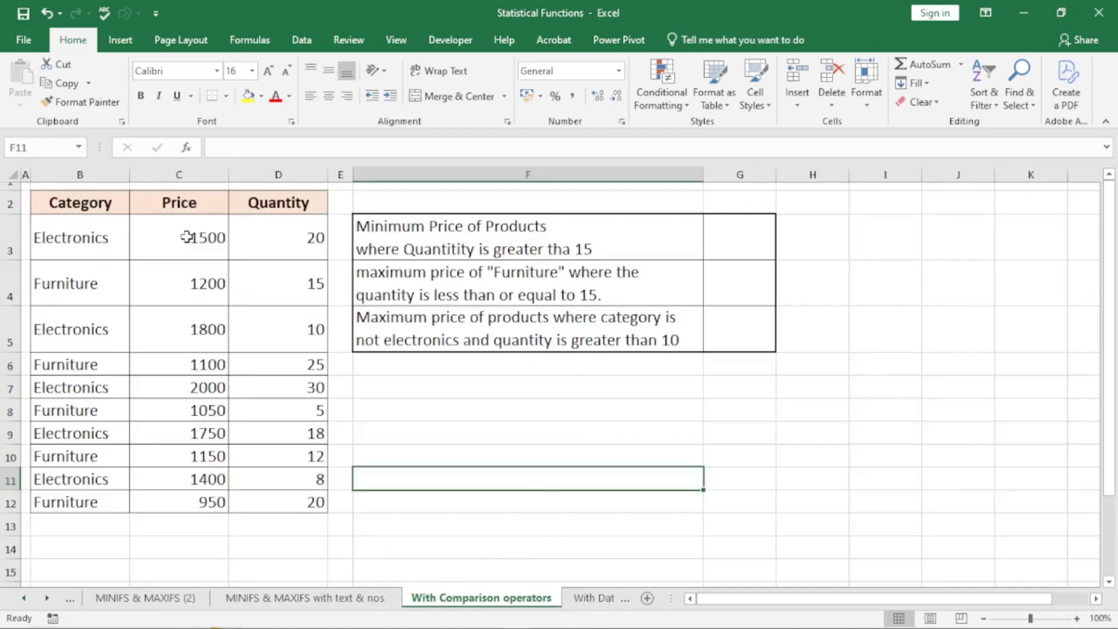
{"action": "left_click", "coordinate": [86, 247]}
{"action": "left_click", "coordinate": [77, 344]}
{"action": "left_click", "coordinate": [80, 365]}
{"action": "left_click", "coordinate": [87, 432]}
{"action": "left_click", "coordinate": [204, 233]}
{"action": "left_click", "coordinate": [194, 315]}
{"action": "left_click", "coordinate": [194, 388]}
{"action": "left_click", "coordinate": [201, 433]}
{"action": "left_click", "coordinate": [295, 233]}
{"action": "left_click", "coordinate": [295, 362]}
{"action": "left_click", "coordinate": [306, 438]}
{"action": "left_click", "coordinate": [741, 235]}
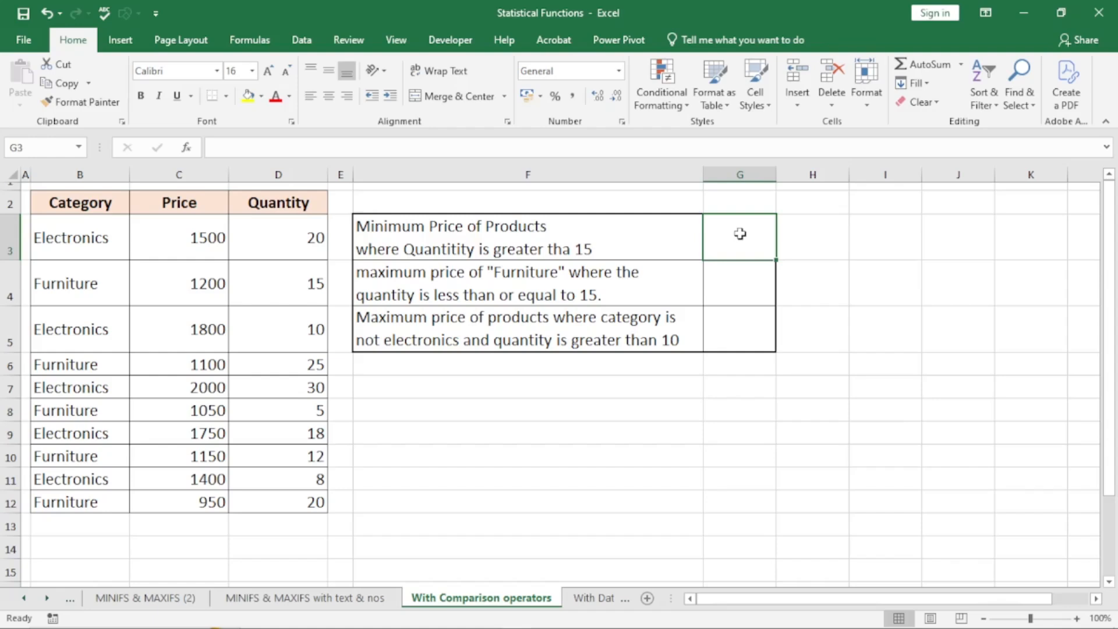
- Replace the misspelled =minfs entry in G3 with the MINIFS function
{"action": "type", "text": "="}
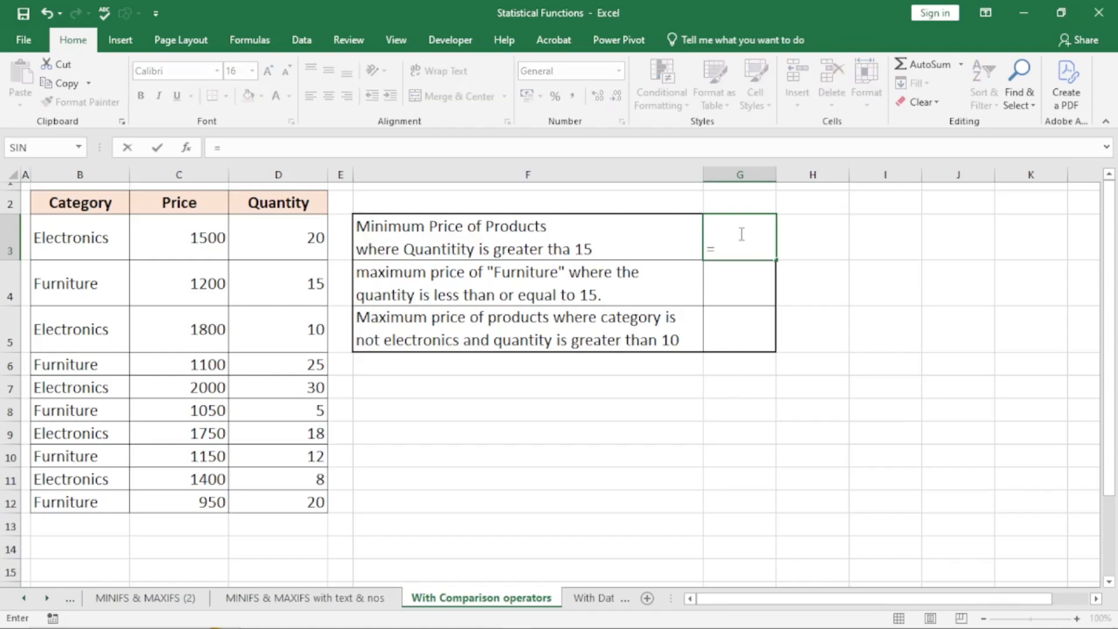
{"action": "type", "text": "minfs"}
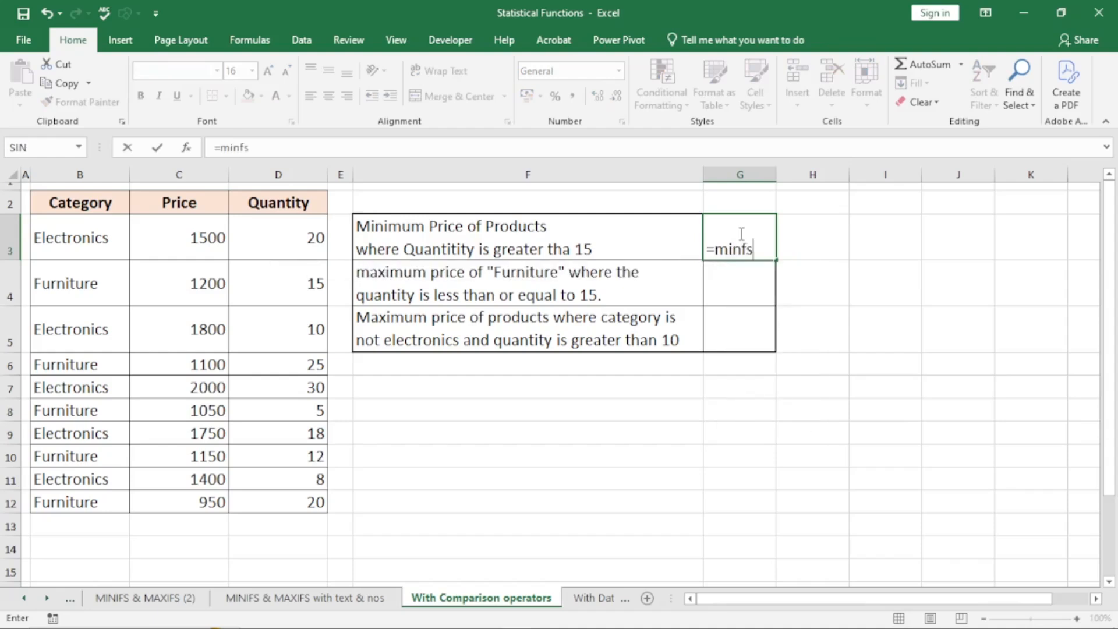
{"action": "key", "text": "Tab"}
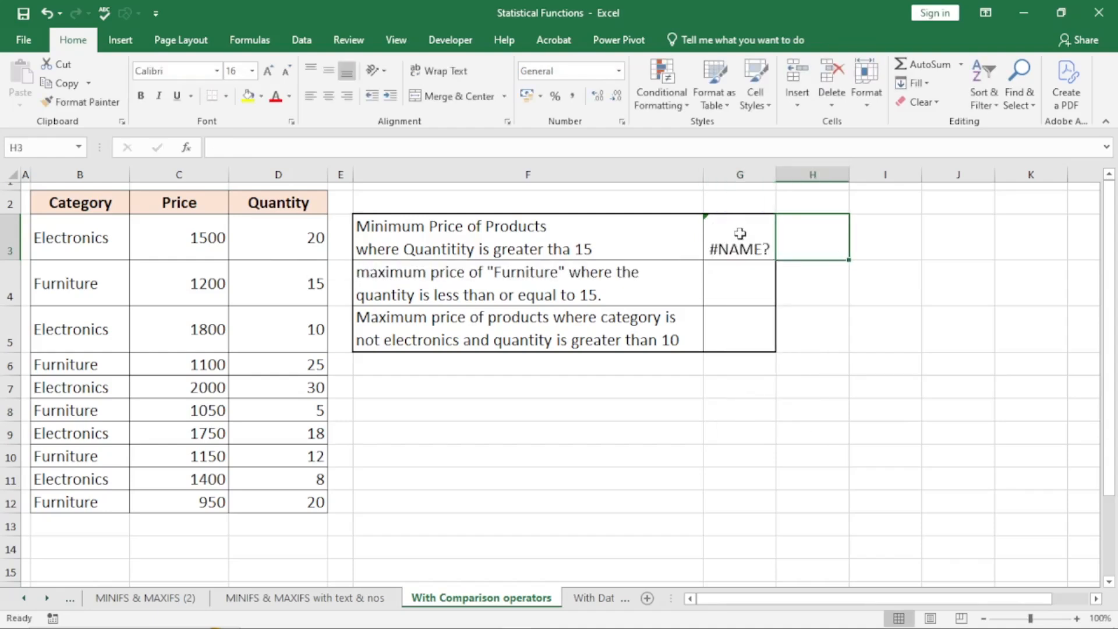
{"action": "left_click", "coordinate": [748, 232]}
{"action": "key", "text": "BackSpace"}
{"action": "type", "text": "=minif"}
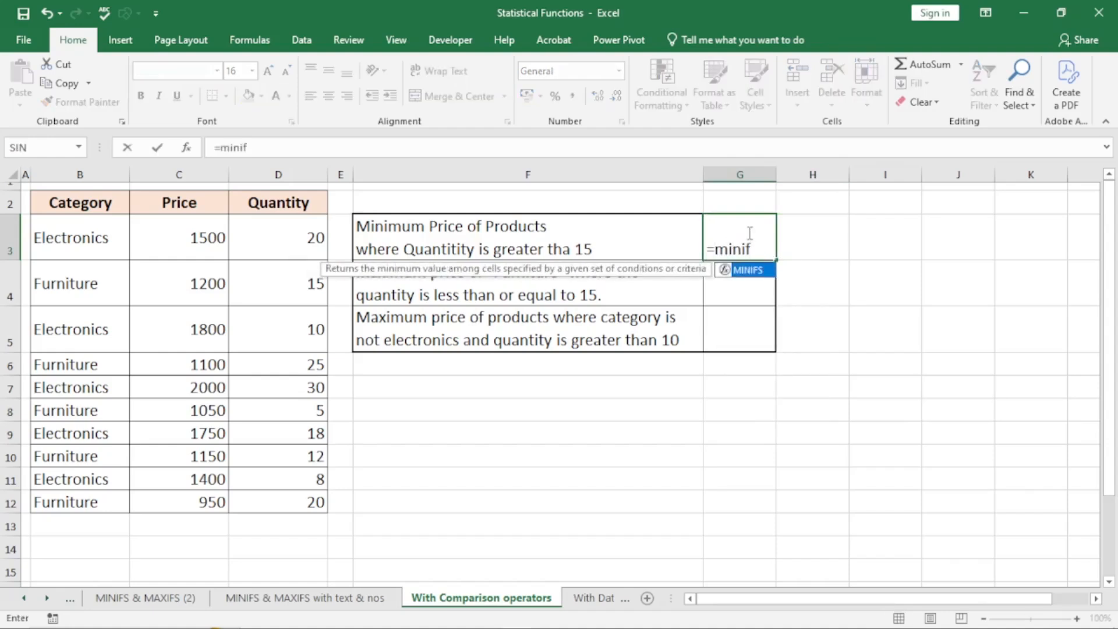
{"action": "key", "text": "Tab"}
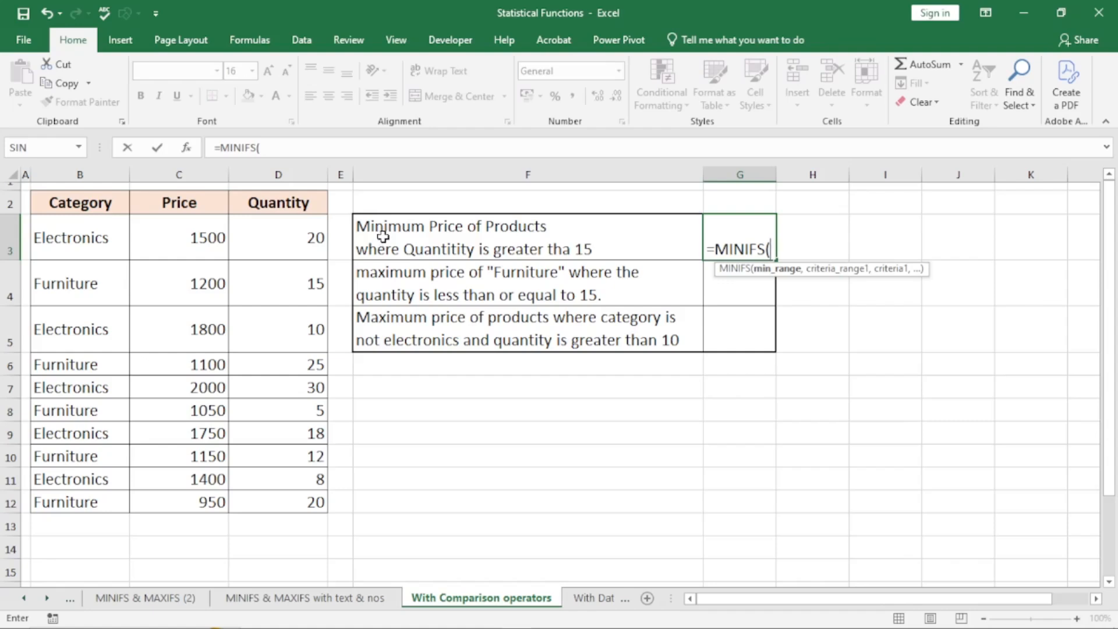
- Use Price C3:C12 as the minimum range and Quantity D3:D12 as the criteria range
{"action": "left_click_drag", "start_coordinate": [186, 232], "coordinate": [195, 496]}
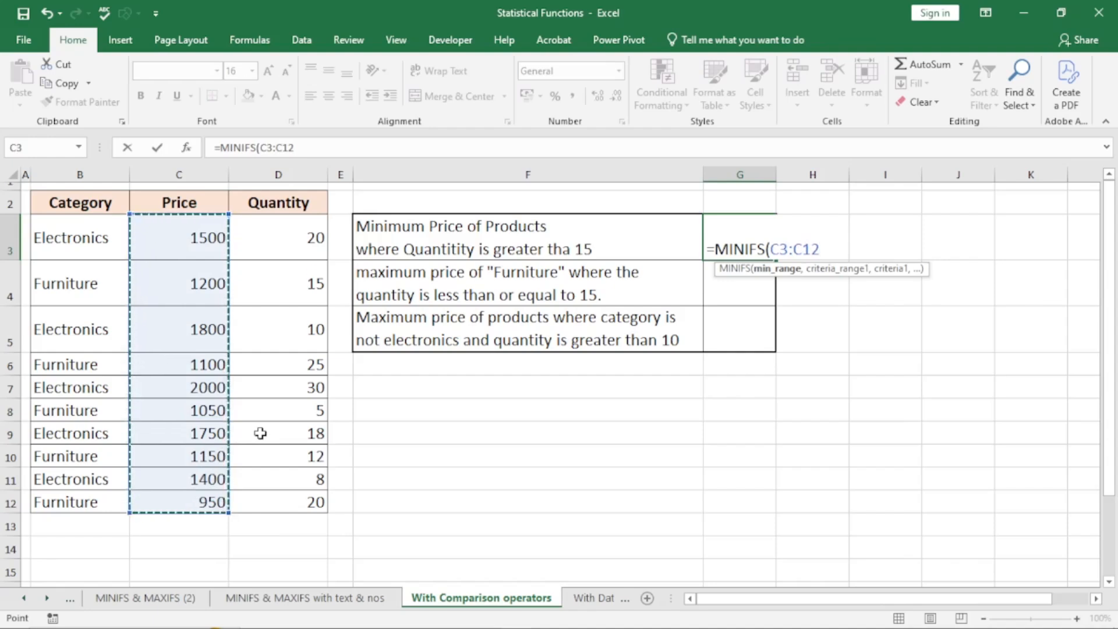
{"action": "type", "text": ","}
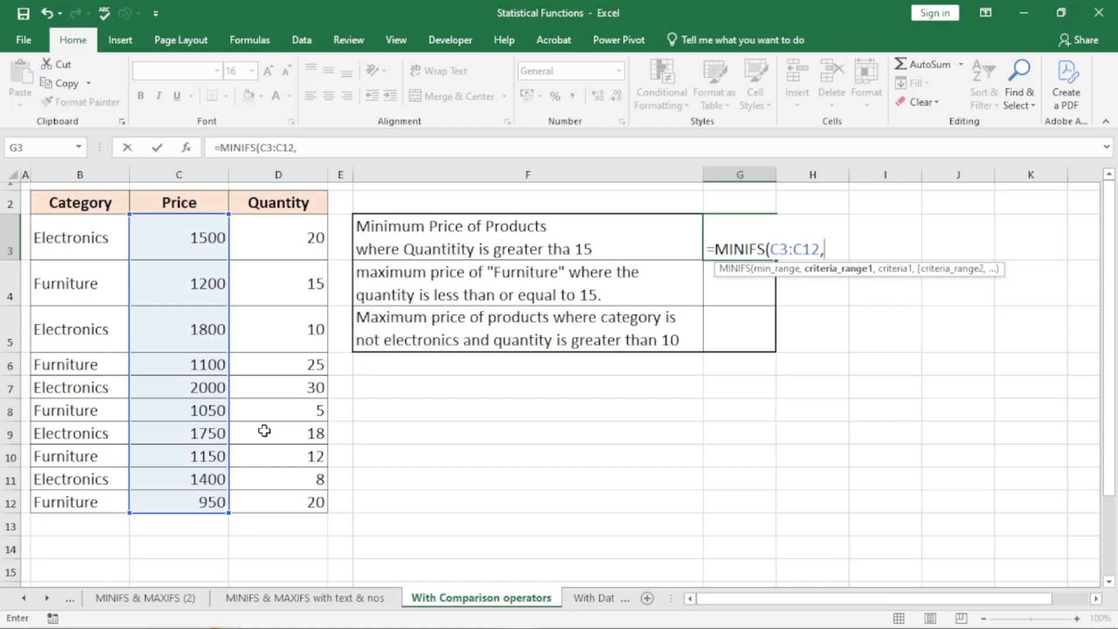
{"action": "left_click_drag", "start_coordinate": [280, 234], "coordinate": [298, 502]}
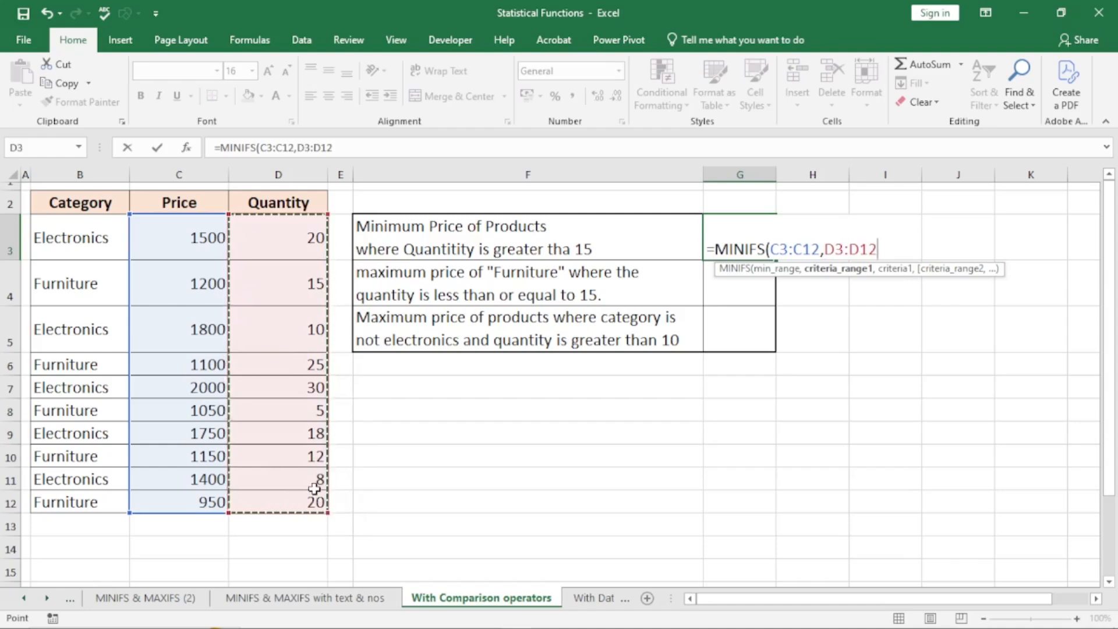
{"action": "type", "text": ","}
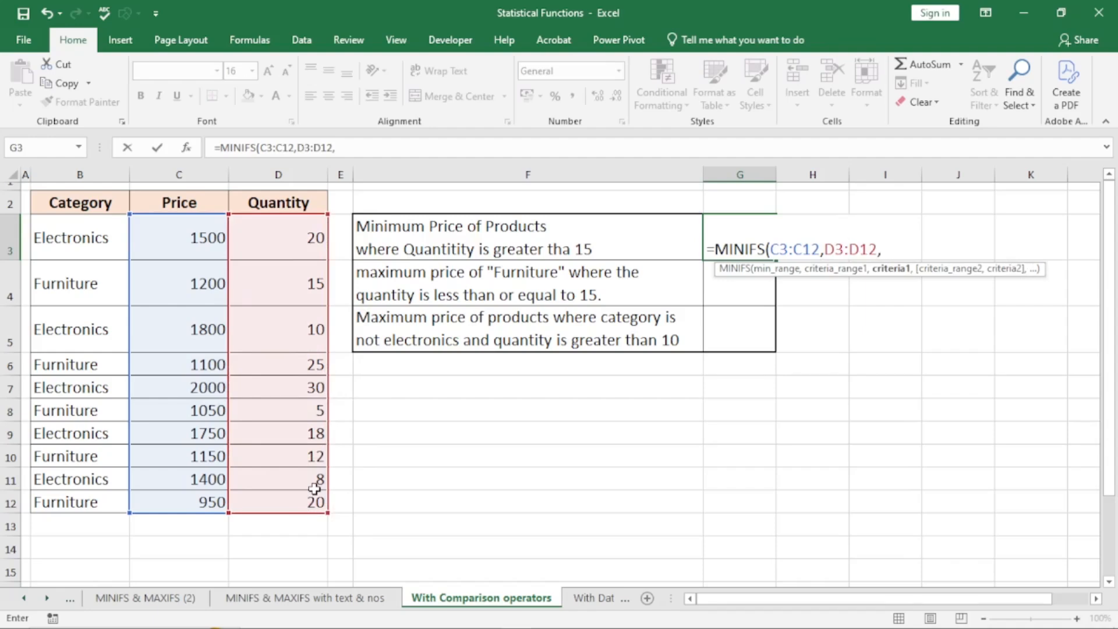
- Finish the G3 MINIFS with the criterion ">"&D4 so it returns 950
{"action": "type", "text": "@"}
{"action": "key", "text": "BackSpace"}
{"action": "type", "text": "\""}
{"action": "type", "text": ">\"&"}
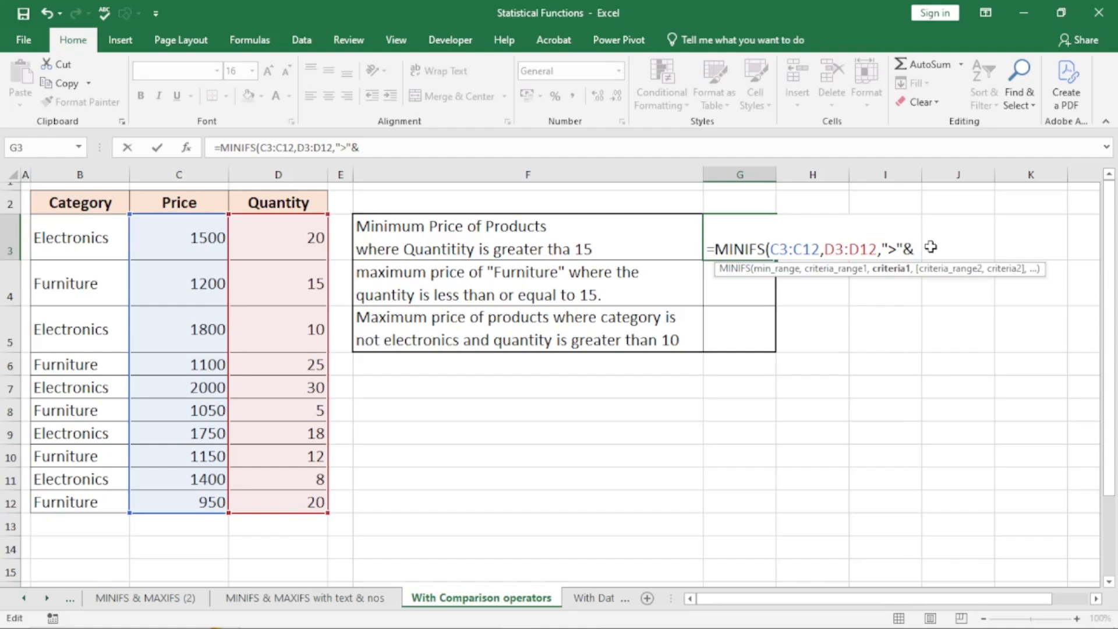
{"action": "key", "text": "BackSpace"}
{"action": "type", "text": "15"}
{"action": "type", "text": "\""}
{"action": "key", "text": "BackSpace"}
{"action": "key", "text": "BackSpace"}
{"action": "type", "text": "\"&"}
{"action": "left_click", "coordinate": [306, 284]}
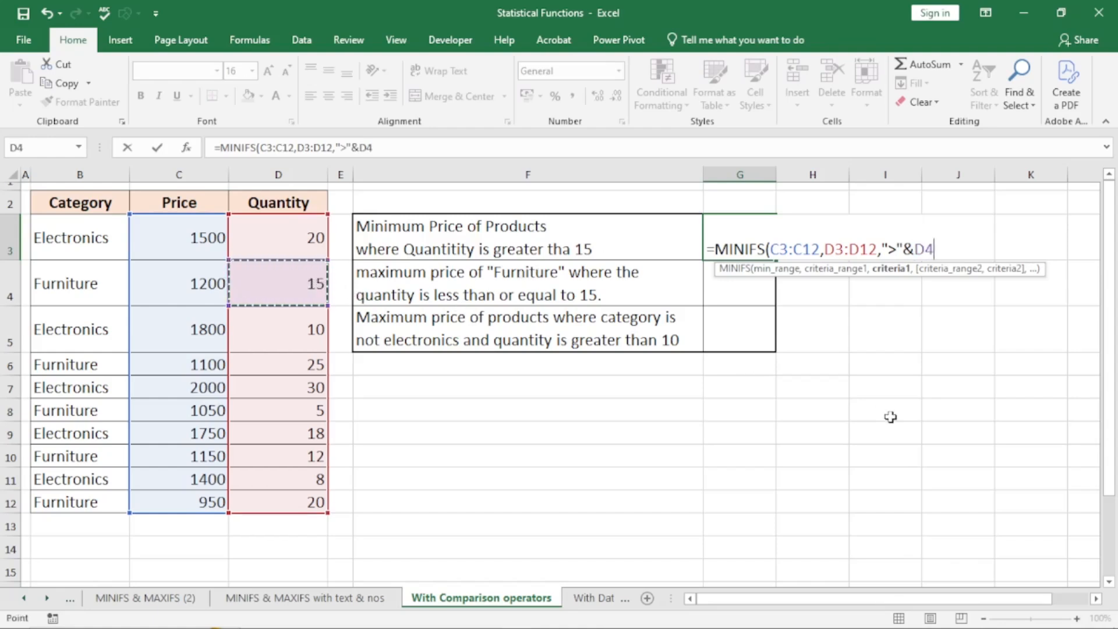
{"action": "type", "text": ")"}
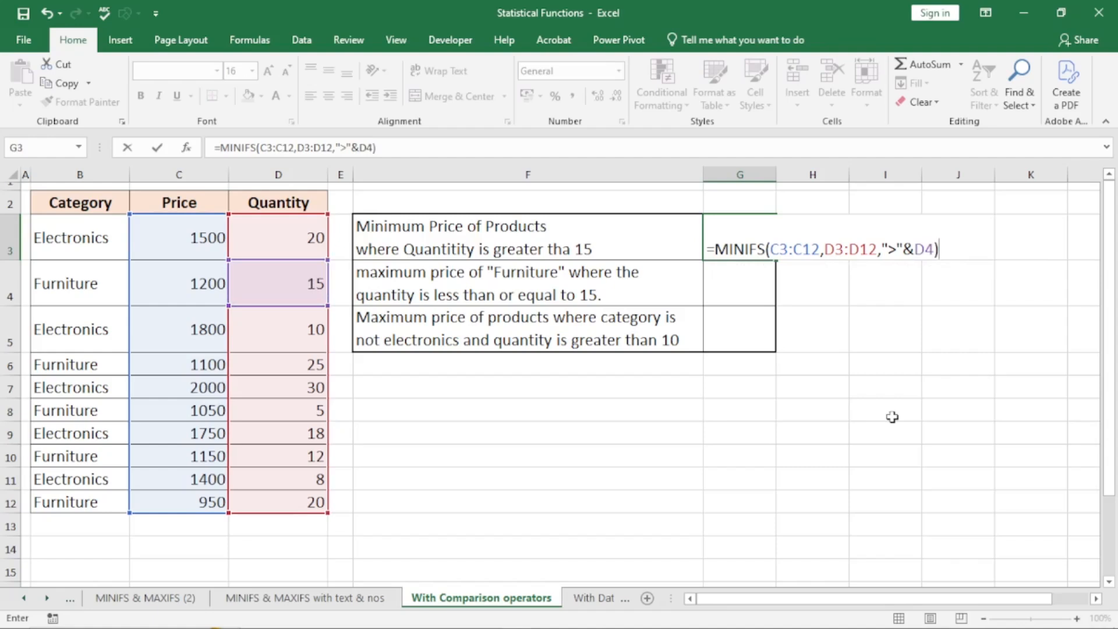
{"action": "key", "text": "Return"}
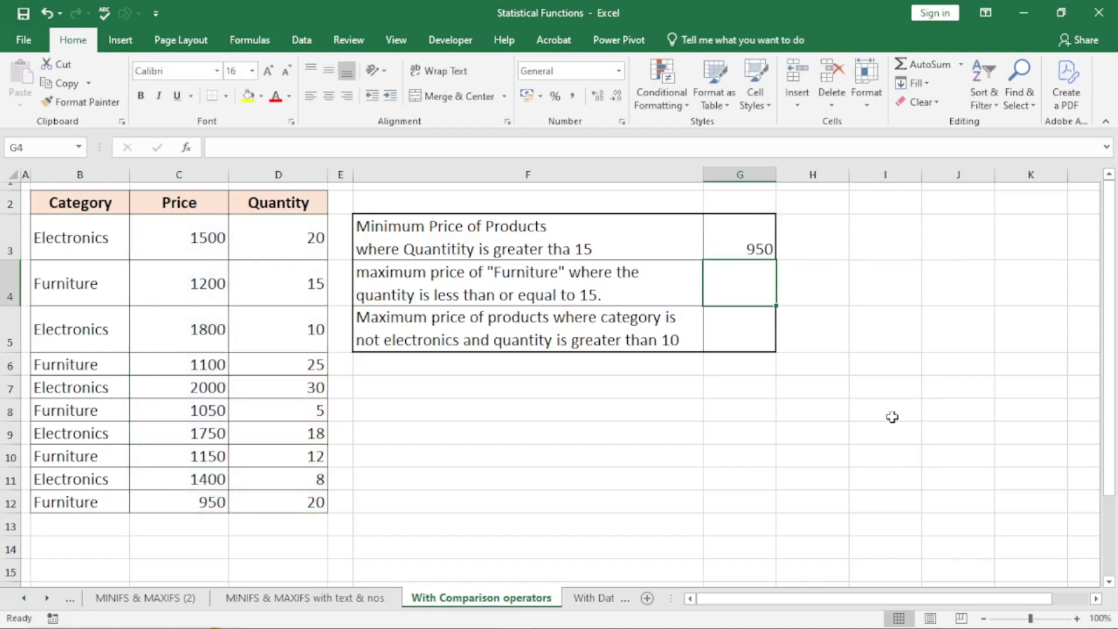
- Verify the last row's quantity 20 and price 950, then begin =MAXIFS in G4
{"action": "left_click", "coordinate": [285, 498]}
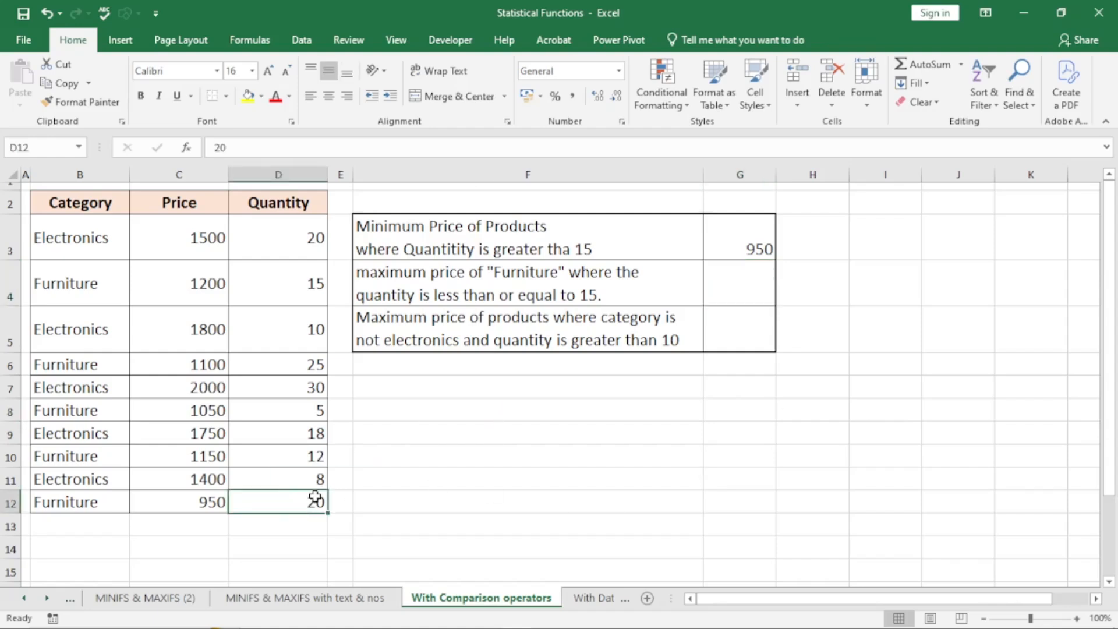
{"action": "left_click", "coordinate": [194, 505]}
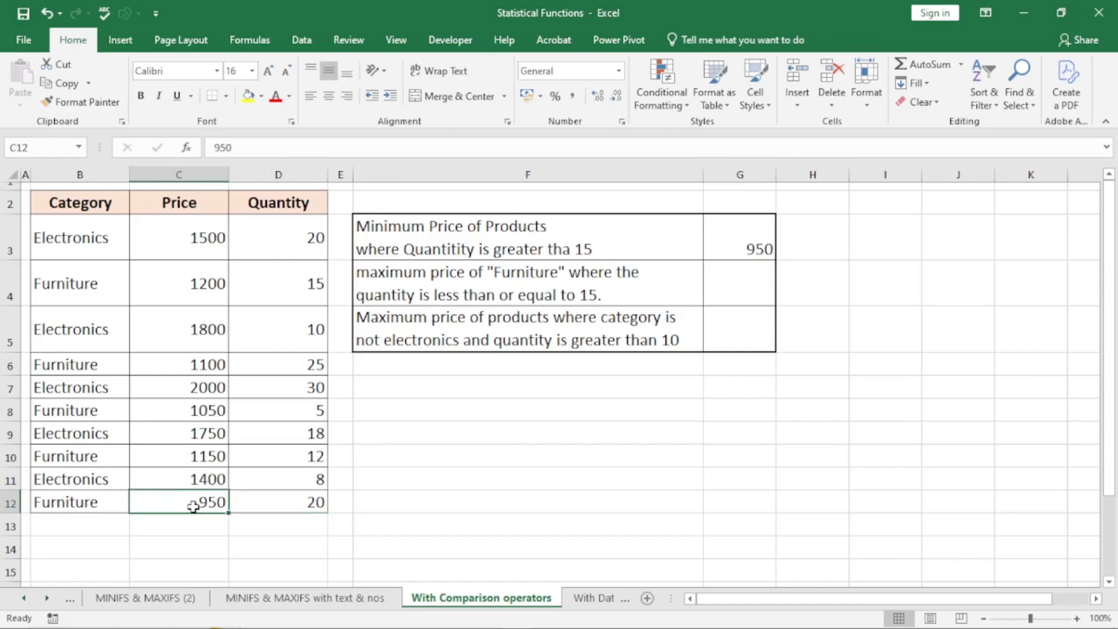
{"action": "left_click", "coordinate": [745, 280]}
{"action": "type", "text": "="}
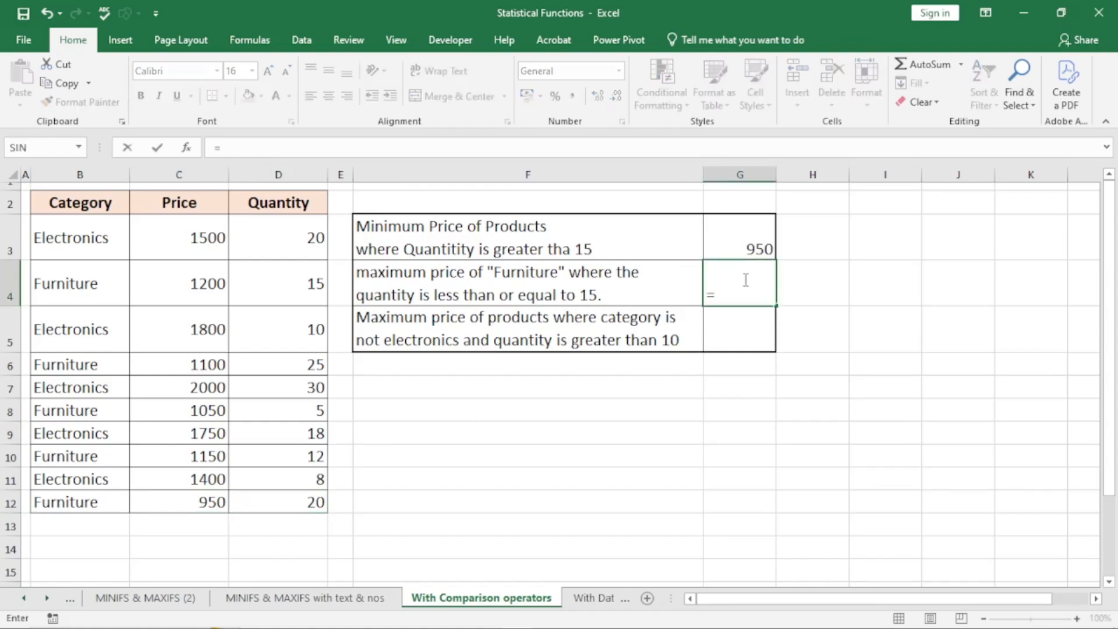
{"action": "type", "text": "max"}
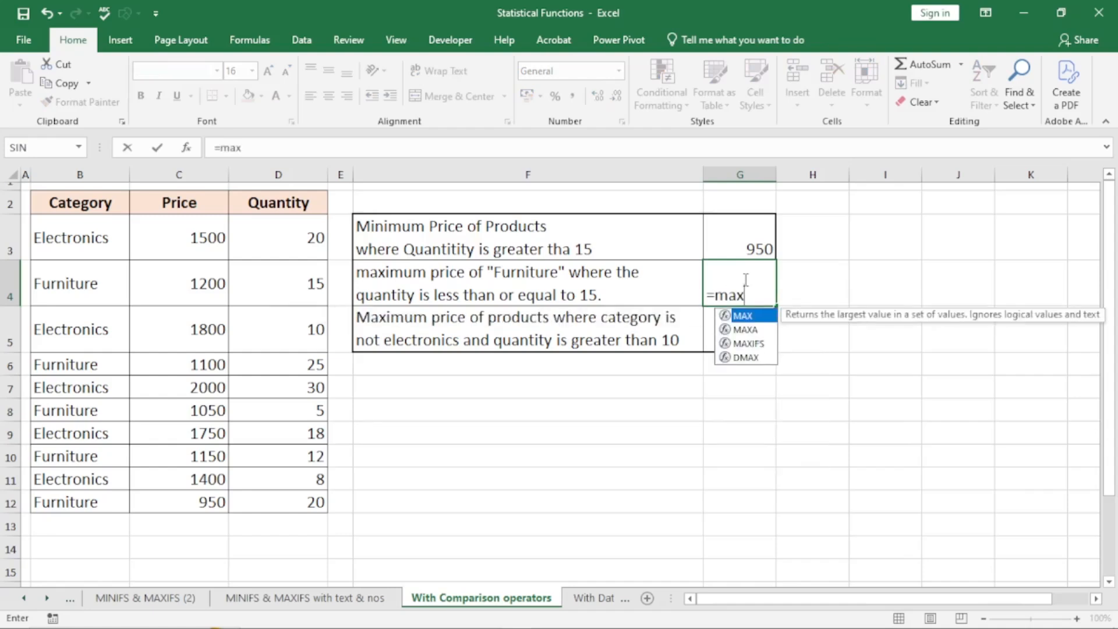
{"action": "type", "text": "ifs"}
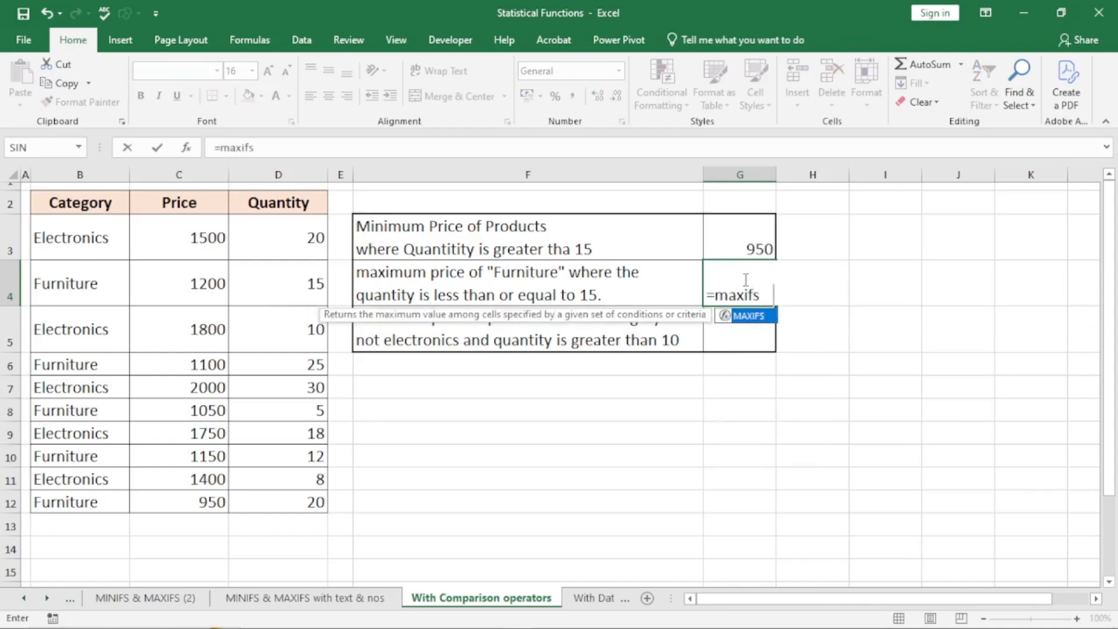
- Give the G4 MAXIFS Price C3:C12, Category B3:B12 and Furniture in B4 as criterion
{"action": "key", "text": "Tab"}
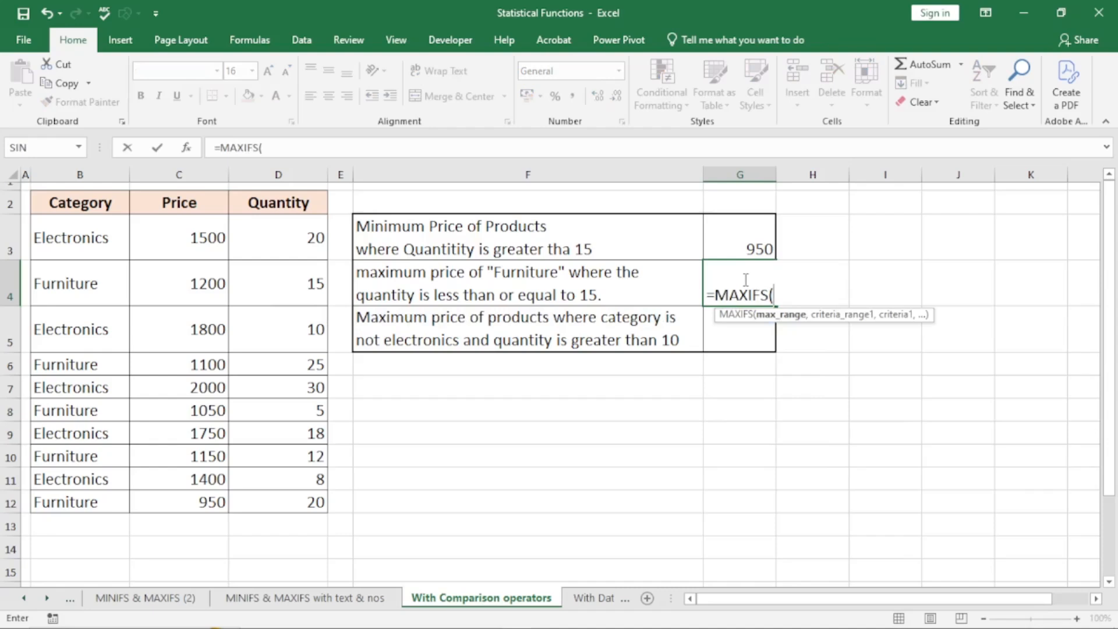
{"action": "left_click_drag", "start_coordinate": [204, 235], "coordinate": [212, 501]}
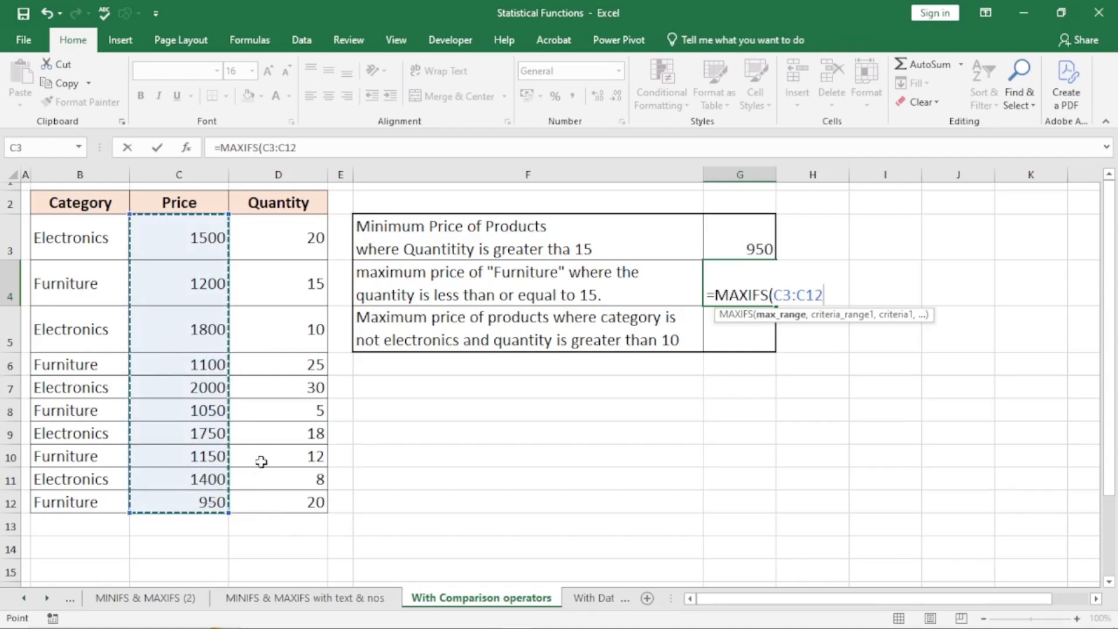
{"action": "type", "text": ","}
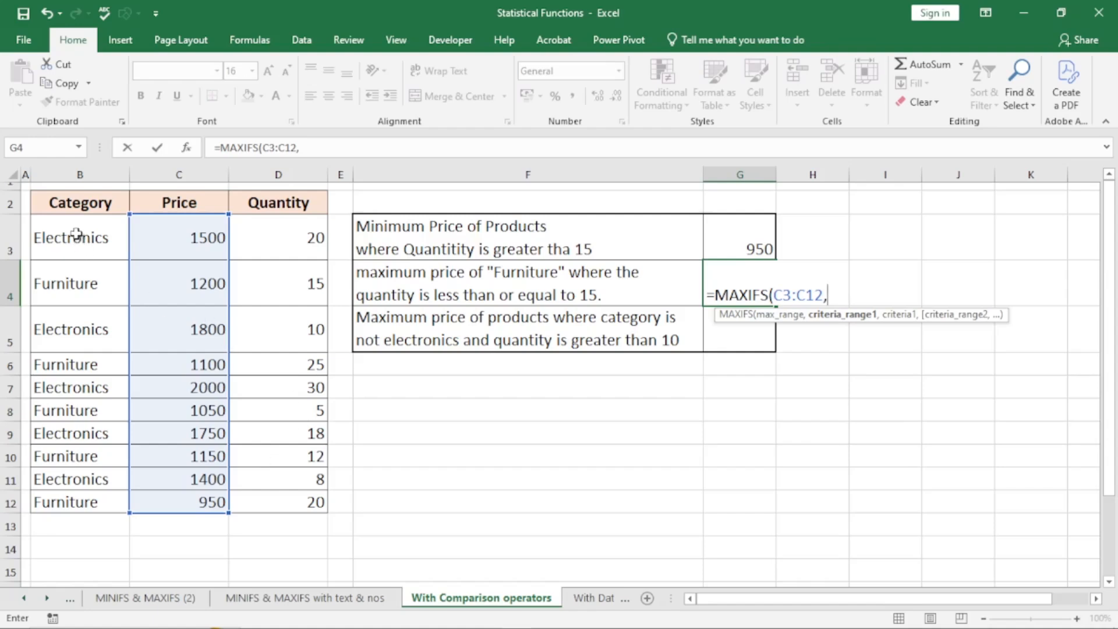
{"action": "left_click_drag", "start_coordinate": [76, 234], "coordinate": [95, 496]}
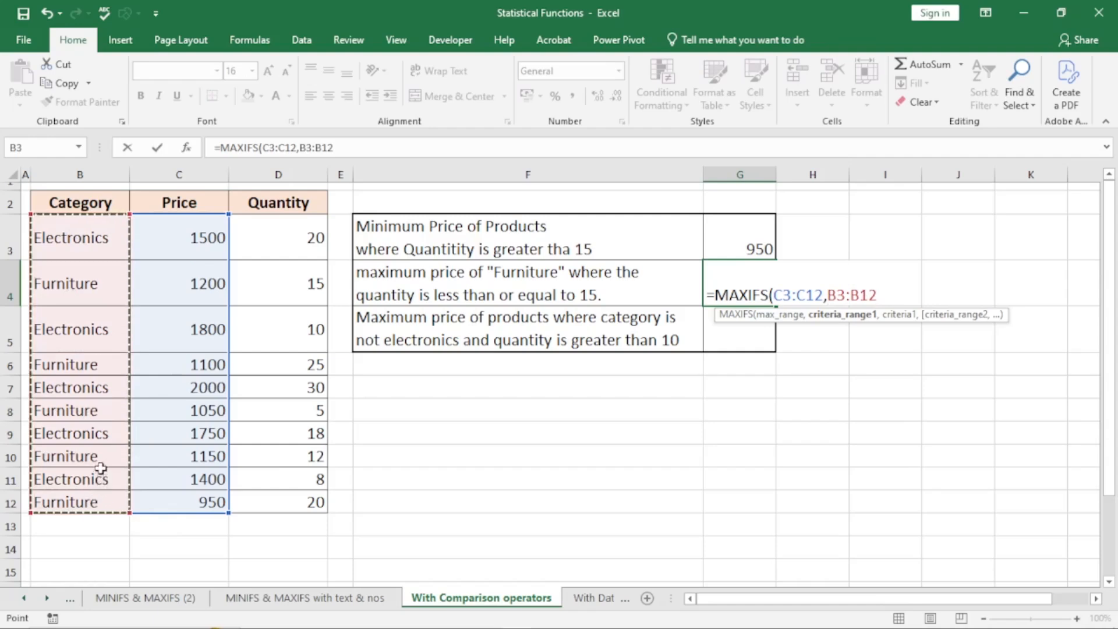
{"action": "type", "text": ","}
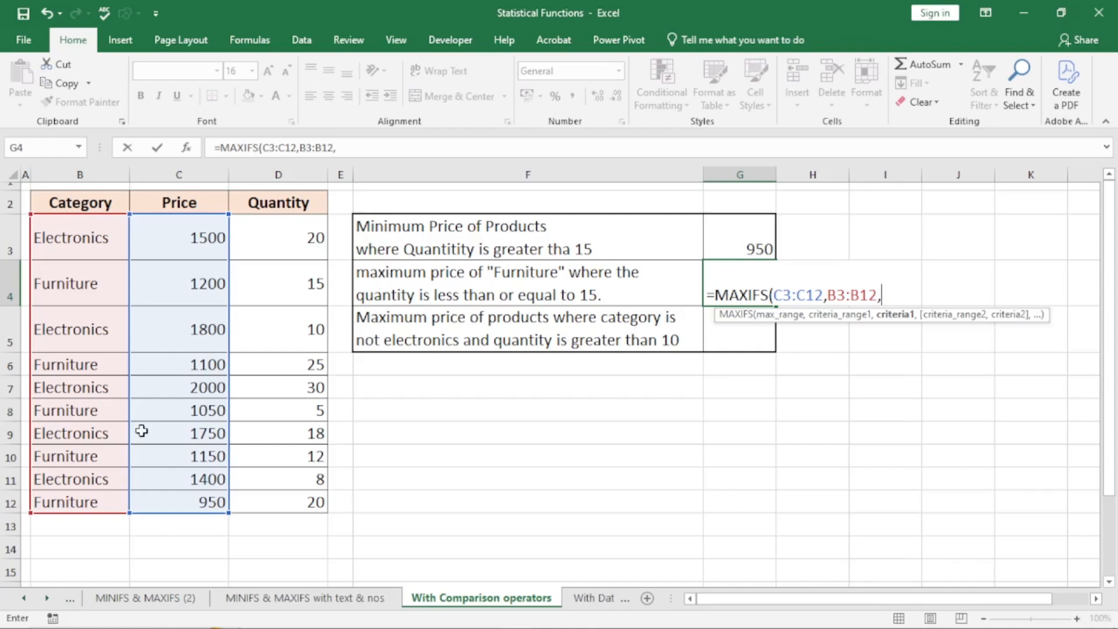
{"action": "left_click", "coordinate": [78, 283]}
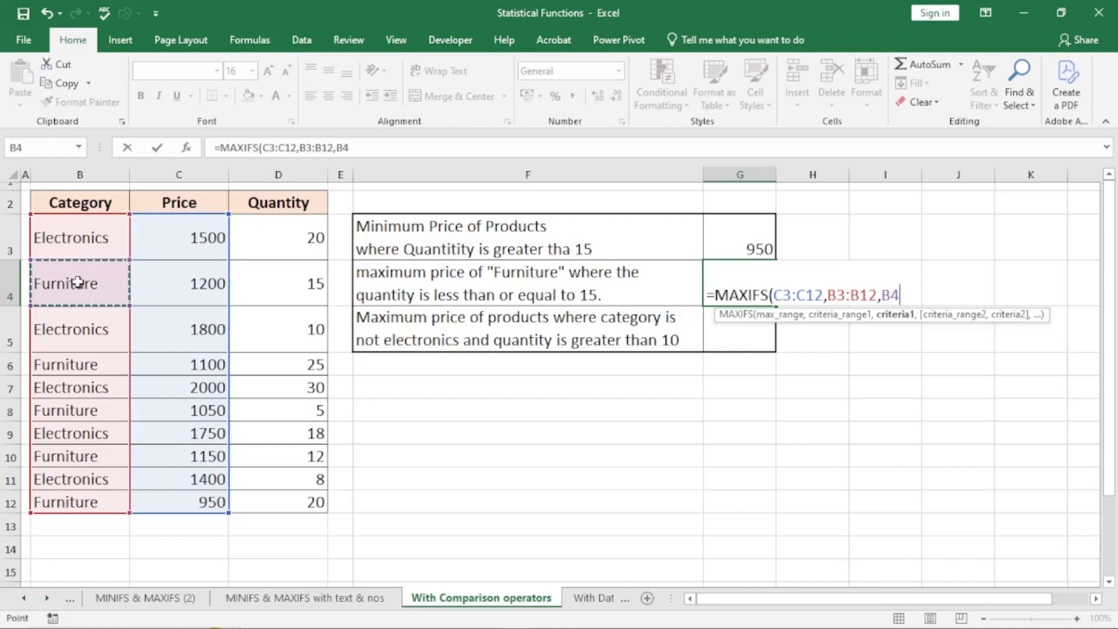
{"action": "type", "text": ","}
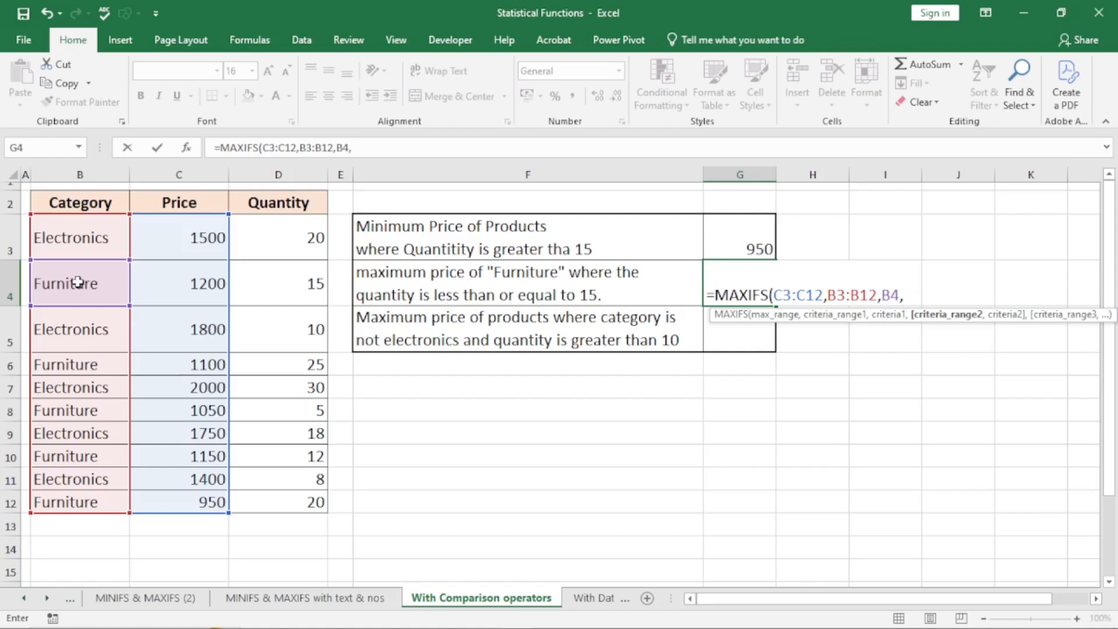
- Add Quantity D3:D12 with the criterion "<="&D4 and commit G4, giving 1200
{"action": "type", "text": "\""}
{"action": "type", "text": "<"}
{"action": "type", "text": "="}
{"action": "type", "text": "\""}
{"action": "type", "text": "&1"}
{"action": "type", "text": "5"}
{"action": "key", "text": "BackSpace"}
{"action": "key", "text": "BackSpace"}
{"action": "left_click", "coordinate": [271, 286]}
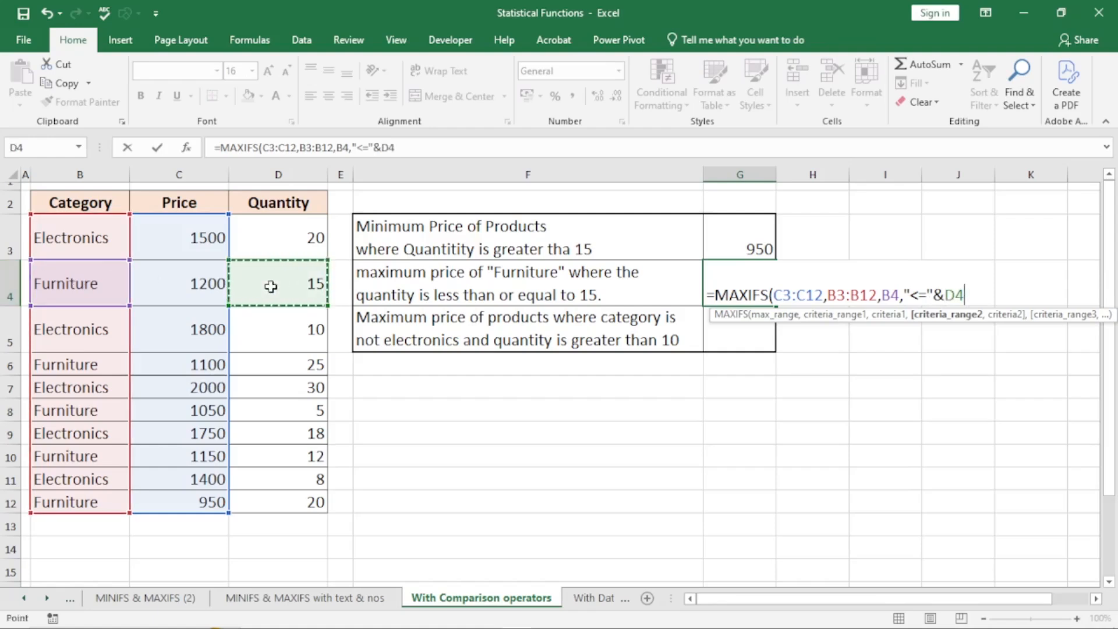
{"action": "type", "text": ")"}
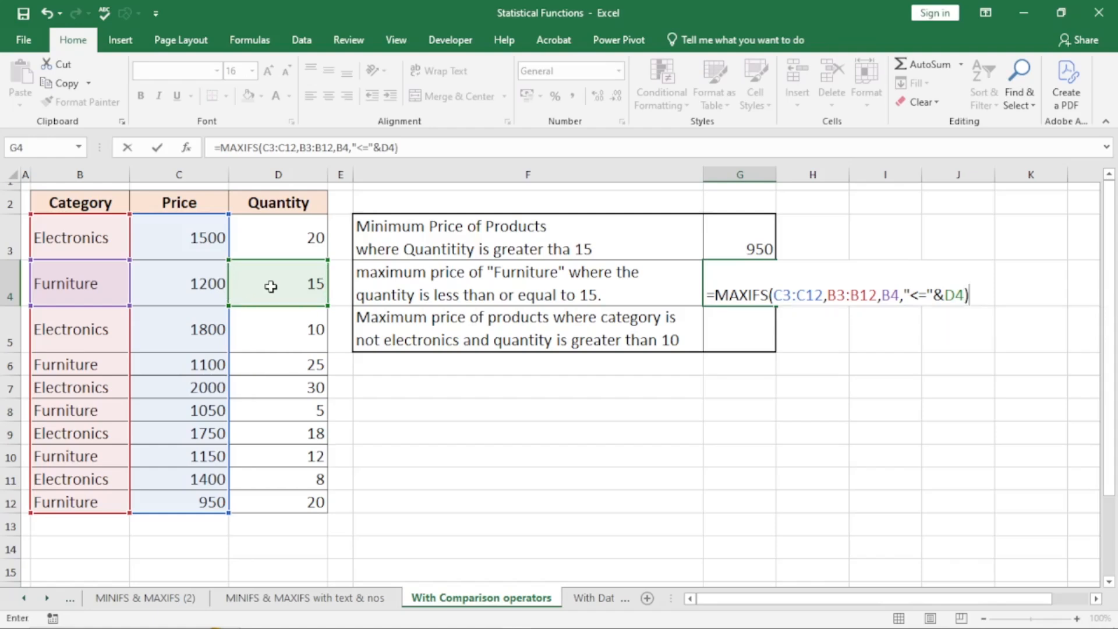
{"action": "key", "text": "BackSpace"}
{"action": "key", "text": "BackSpace"}
{"action": "key", "text": "BackSpace"}
{"action": "key", "text": "BackSpace"}
{"action": "key", "text": "BackSpace"}
{"action": "key", "text": "BackSpace"}
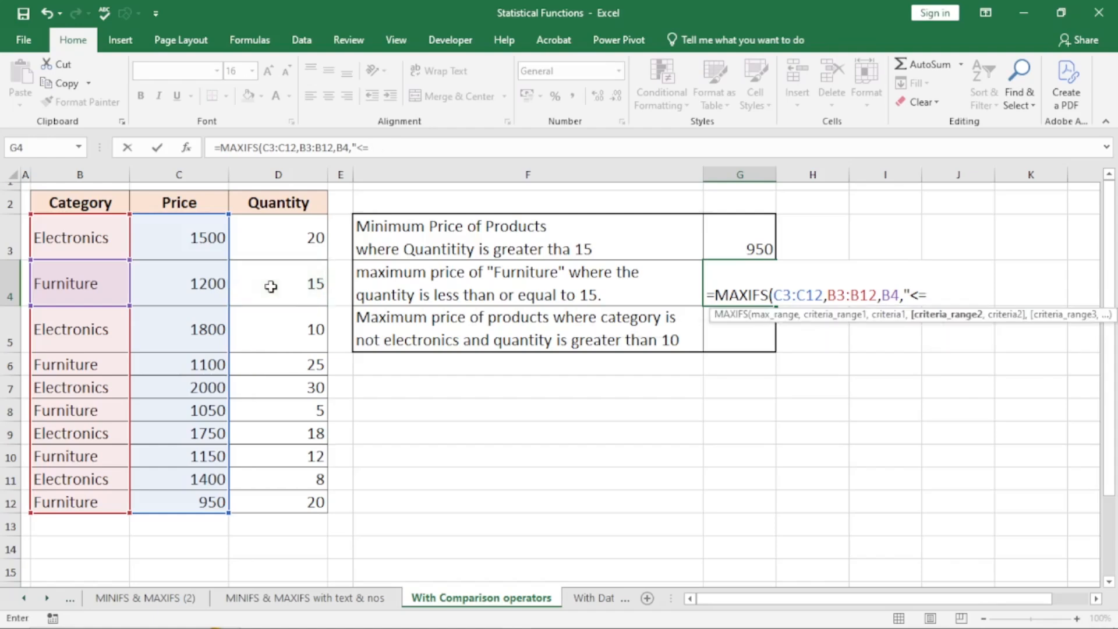
{"action": "key", "text": "BackSpace"}
{"action": "key", "text": "BackSpace"}
{"action": "left_click_drag", "start_coordinate": [284, 243], "coordinate": [323, 503]}
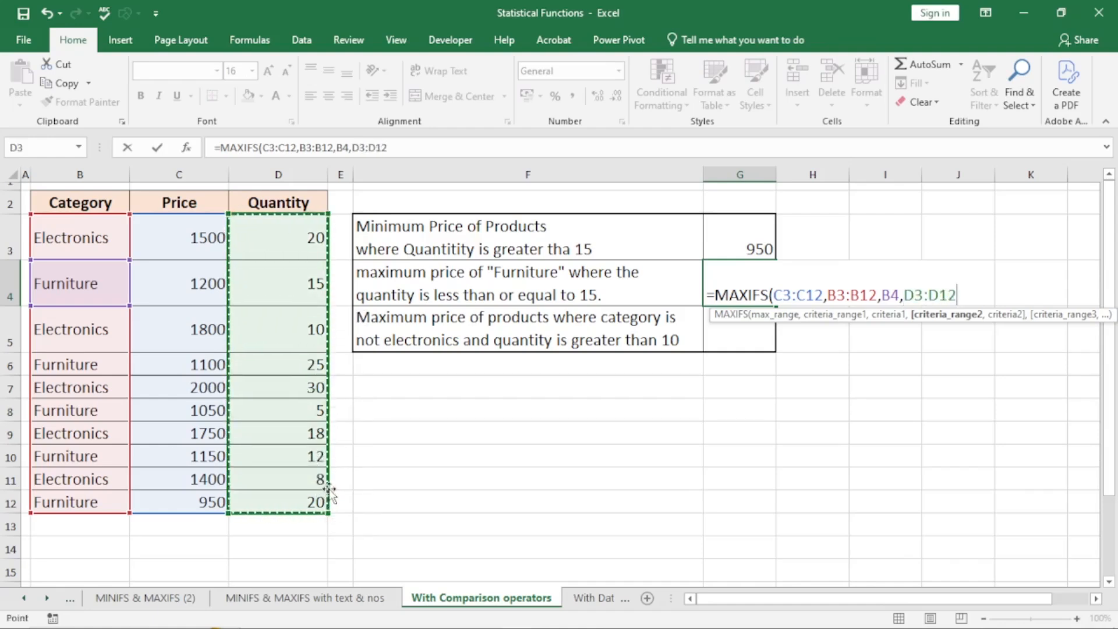
{"action": "type", "text": ","}
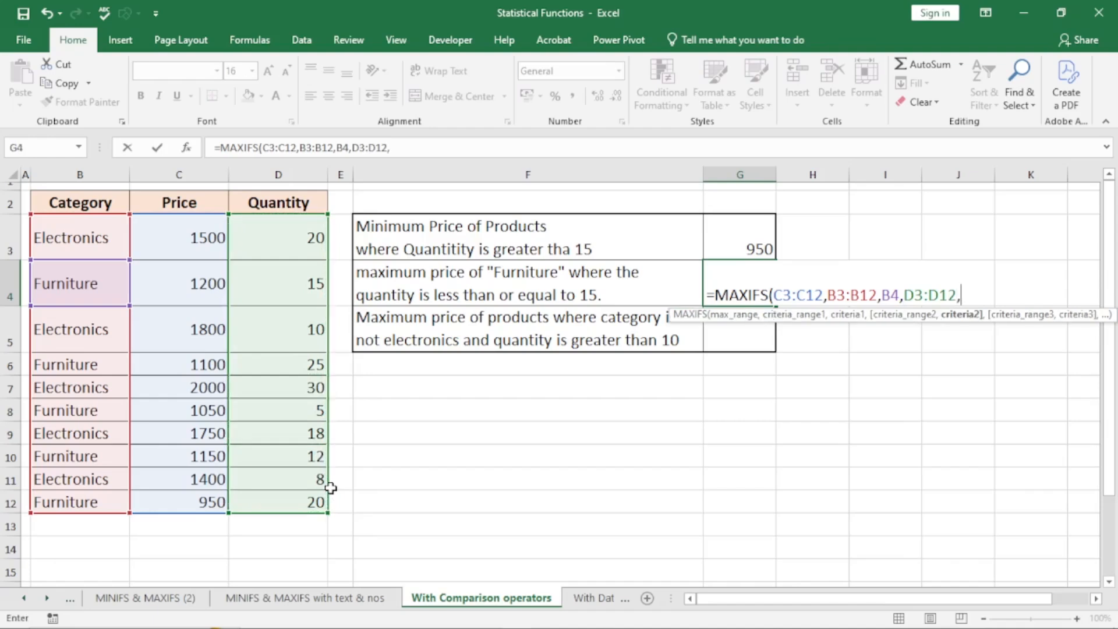
{"action": "type", "text": "\"<=\"&15"}
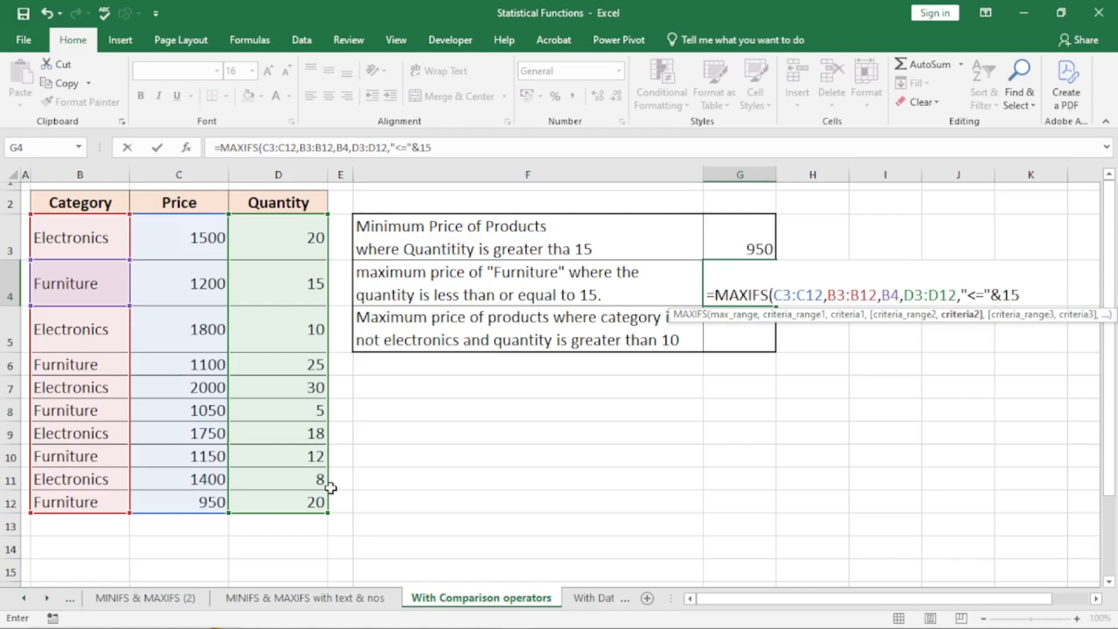
{"action": "key", "text": "BackSpace"}
{"action": "key", "text": "BackSpace"}
{"action": "left_click", "coordinate": [311, 280]}
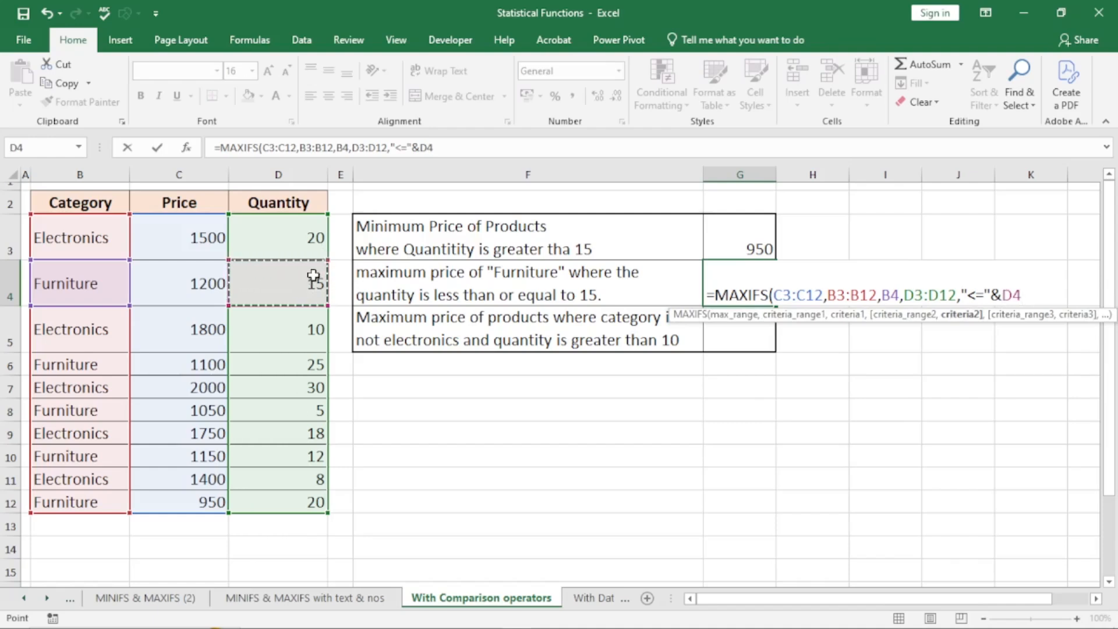
{"action": "type", "text": ")"}
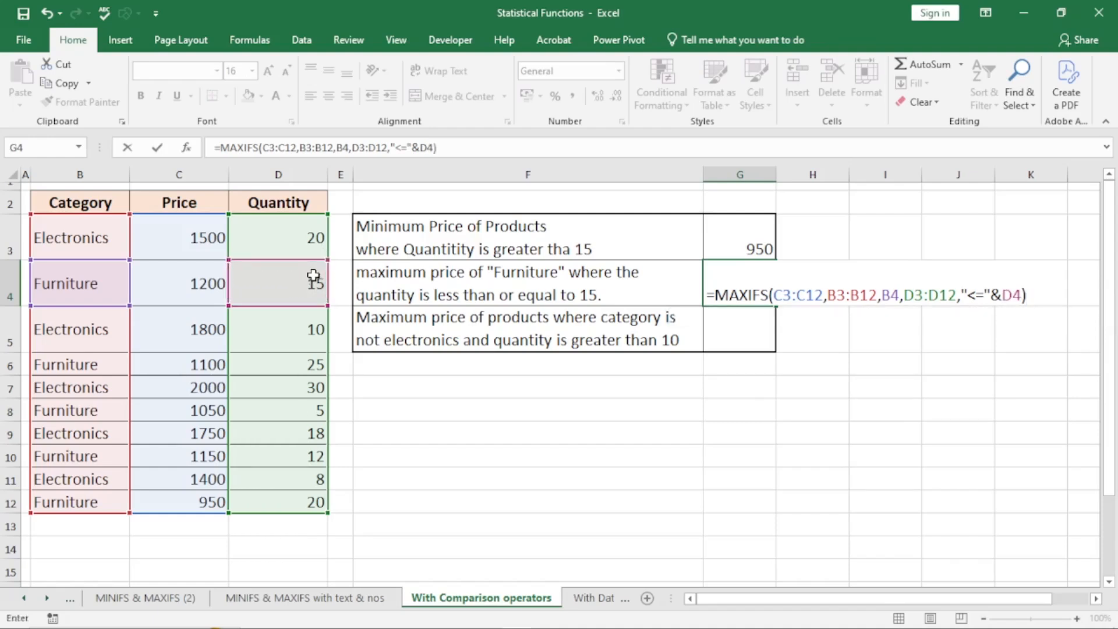
{"action": "key", "text": "Return"}
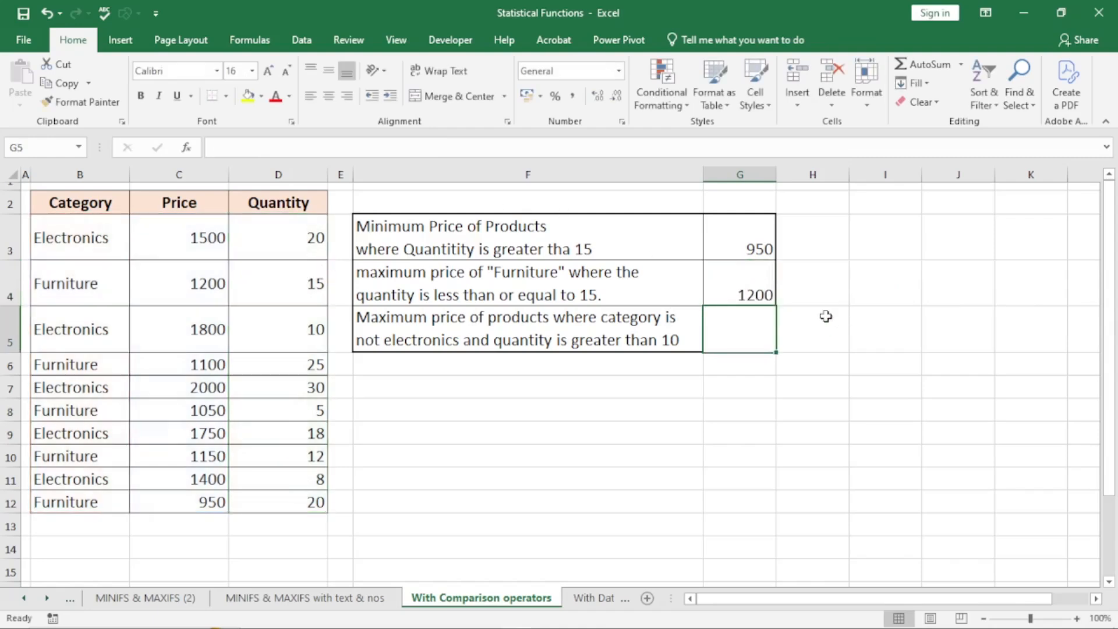
- Check G4's result against price 1200 in C4 and quantity 15 in D4, then select G5
{"action": "left_click", "coordinate": [743, 284]}
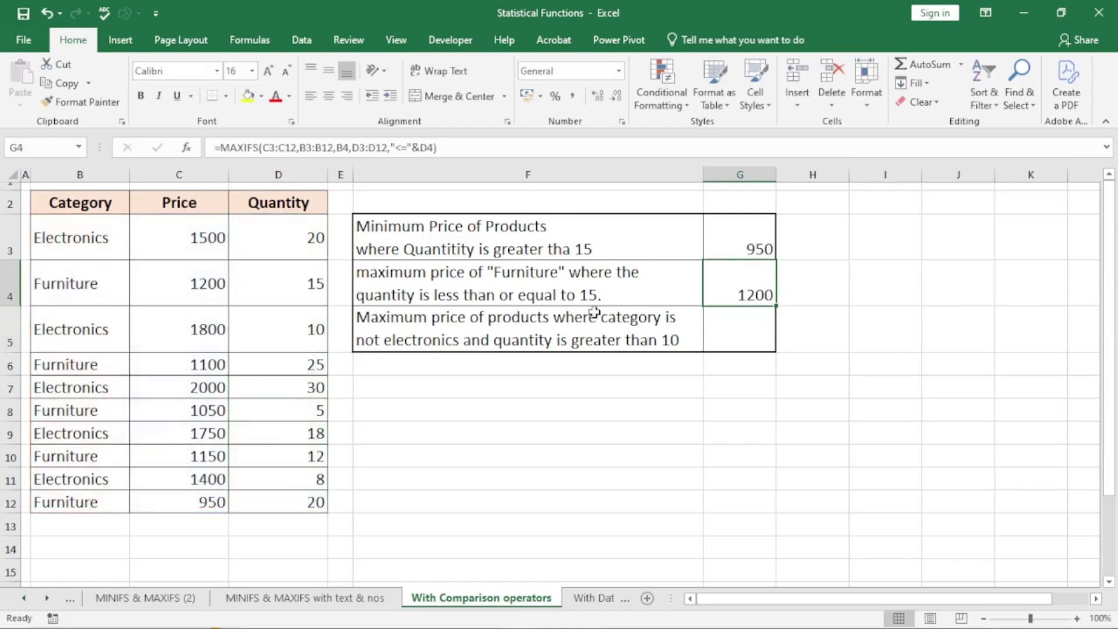
{"action": "left_click", "coordinate": [195, 282]}
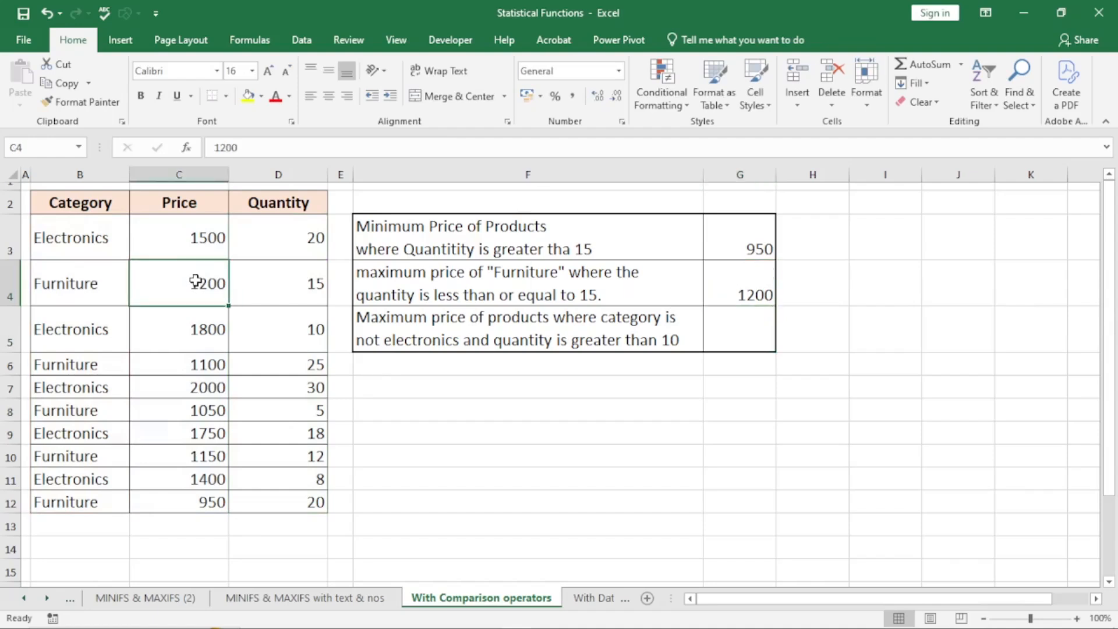
{"action": "left_click", "coordinate": [275, 291]}
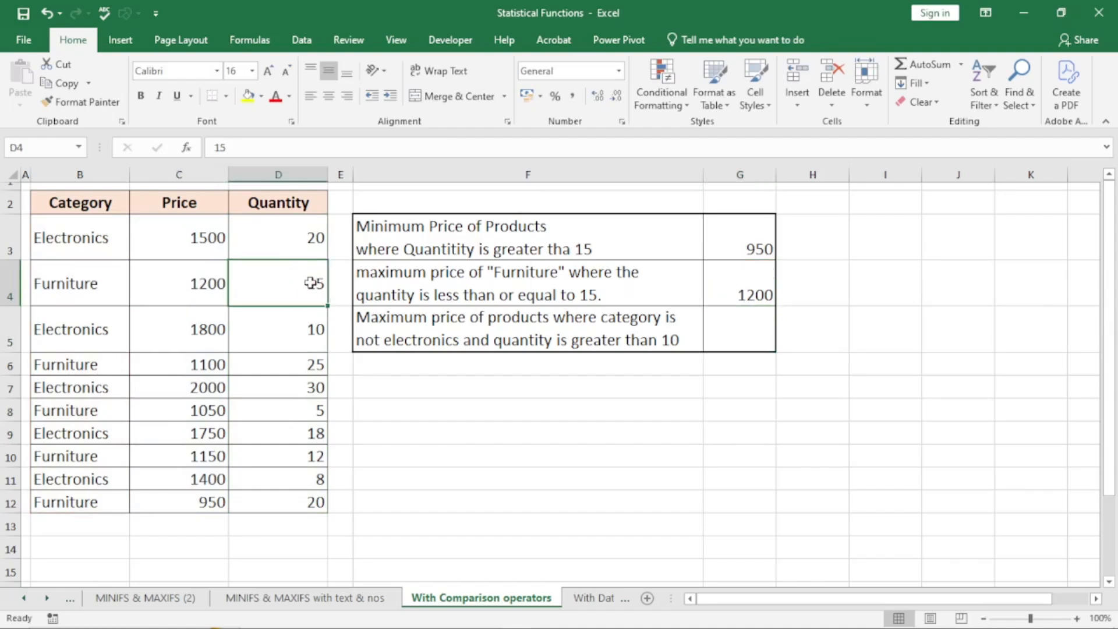
{"action": "left_click", "coordinate": [730, 327]}
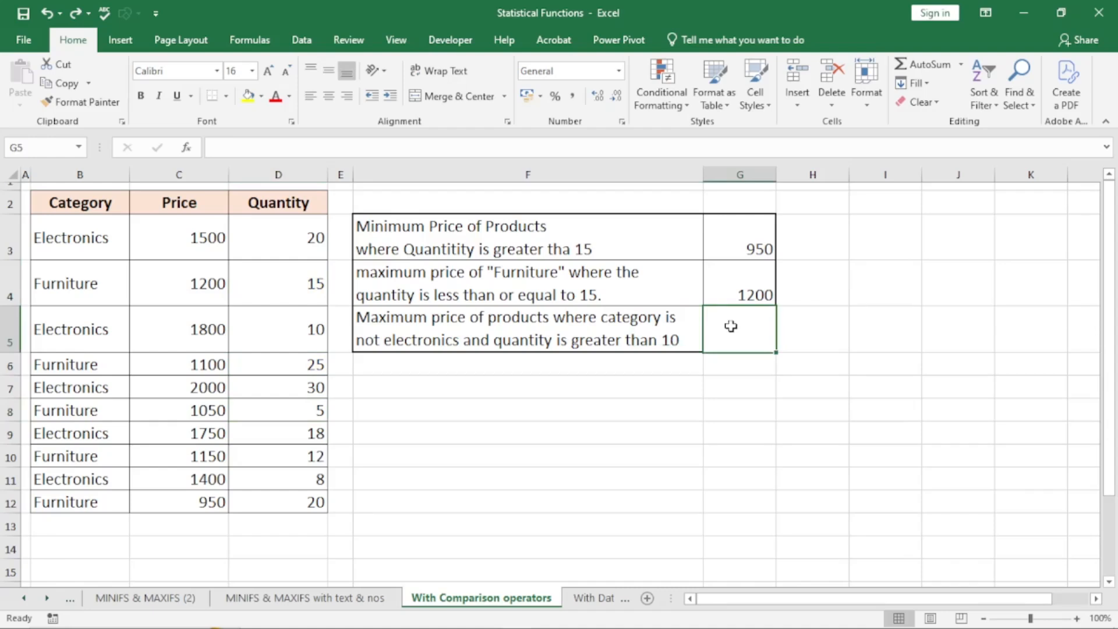
- Start =MAXIFS in G5 with Price C3:C12, Category B3:B12 and a "<>" criterion
{"action": "type", "text": "=maxifs"}
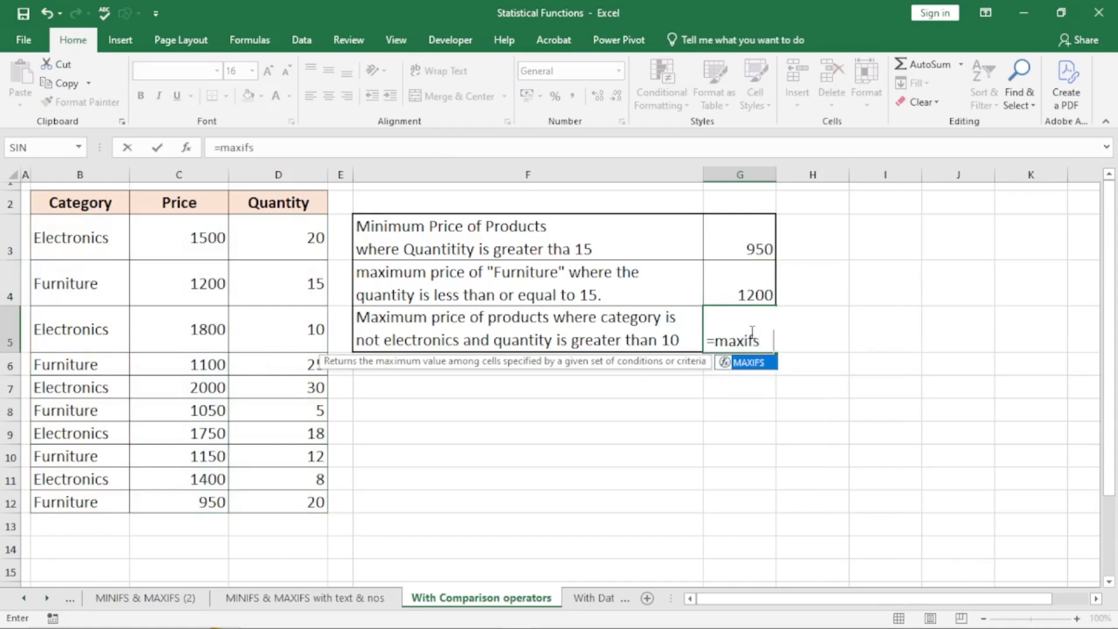
{"action": "key", "text": "Tab"}
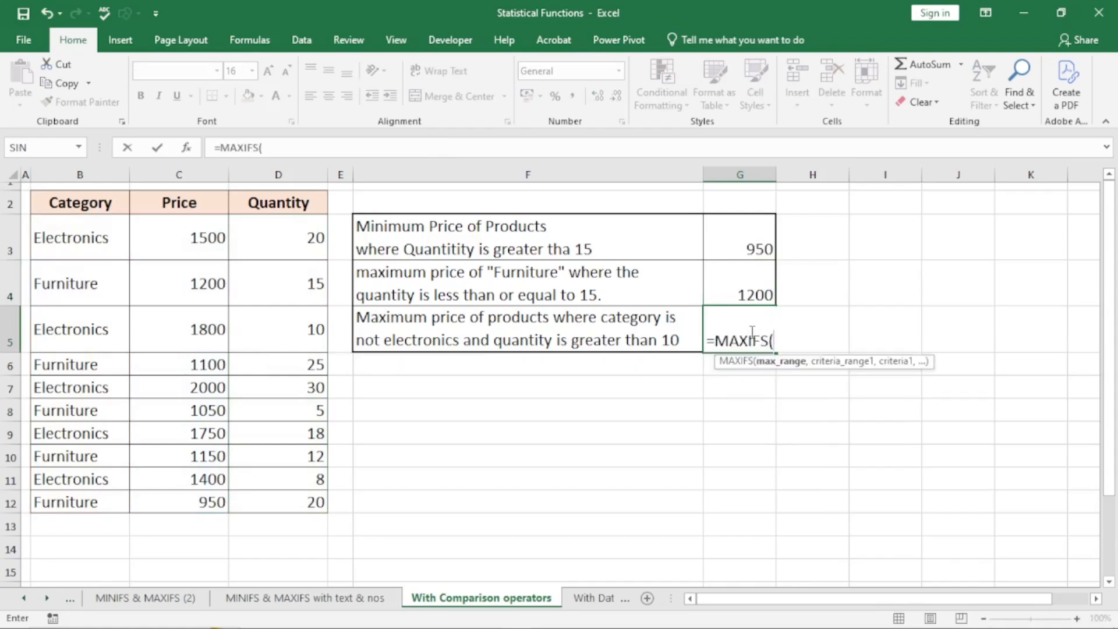
{"action": "left_click_drag", "start_coordinate": [190, 240], "coordinate": [205, 501]}
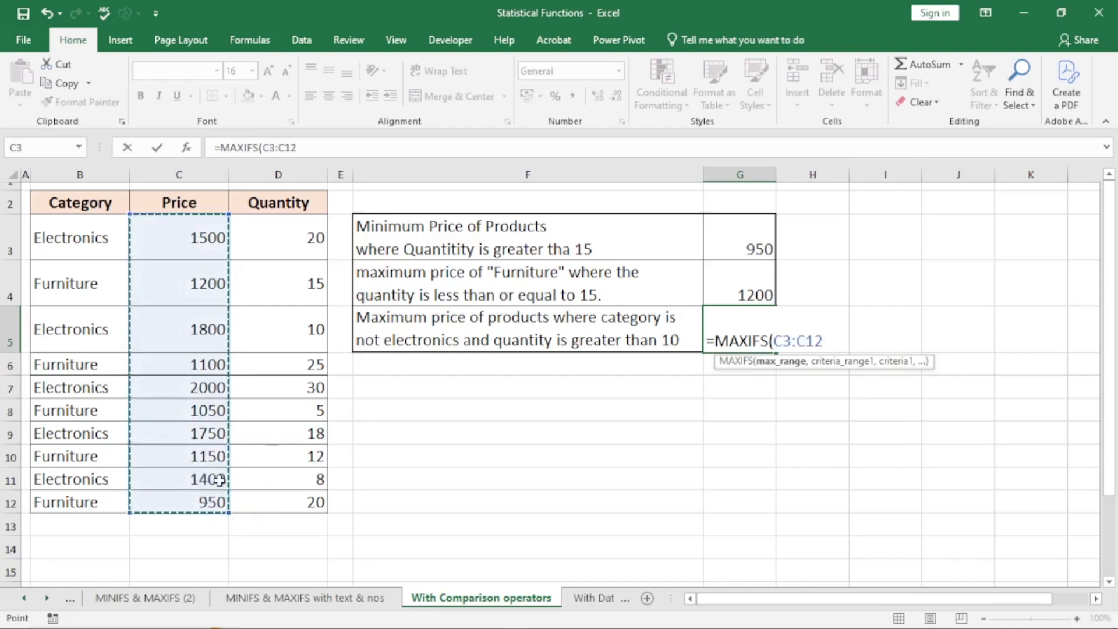
{"action": "type", "text": ","}
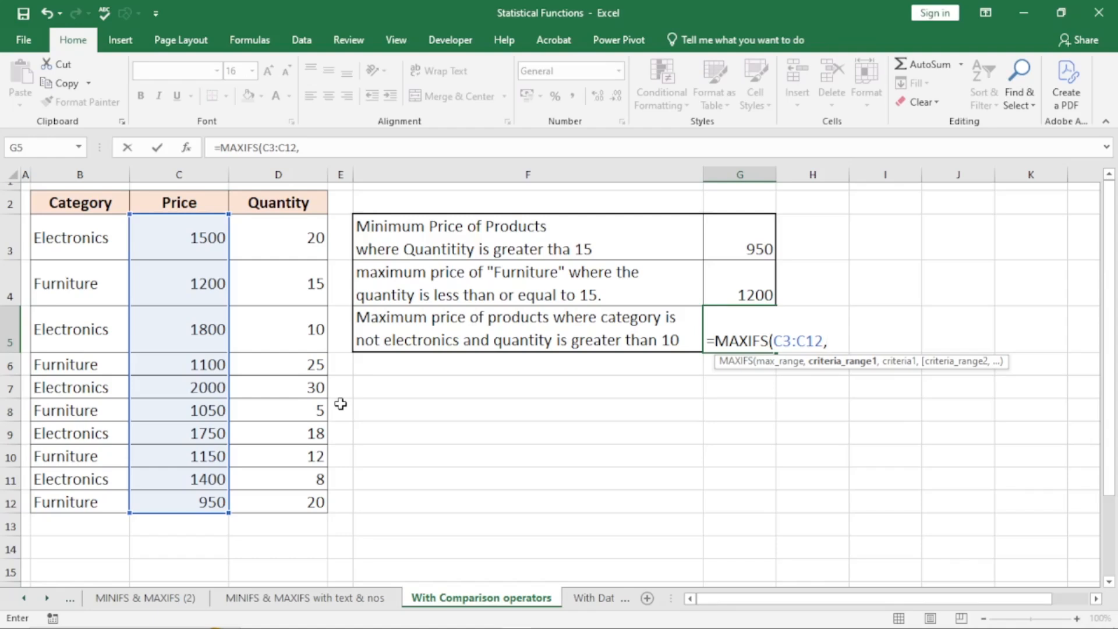
{"action": "left_click", "coordinate": [74, 236]}
{"action": "left_click_drag", "start_coordinate": [74, 236], "coordinate": [78, 502]}
{"action": "type", "text": ","}
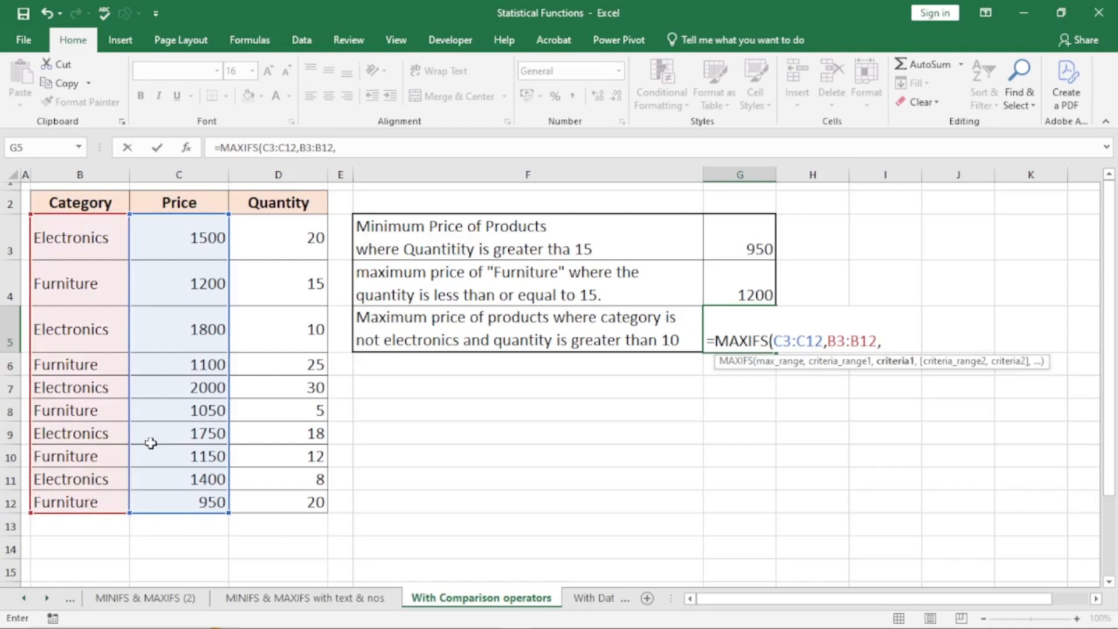
{"action": "type", "text": "\"<>\""}
- Complete G5 excluding B3's category with Quantity D3:D12 ">"&D5, returning 1200
{"action": "type", "text": "&"}
{"action": "left_click", "coordinate": [71, 243]}
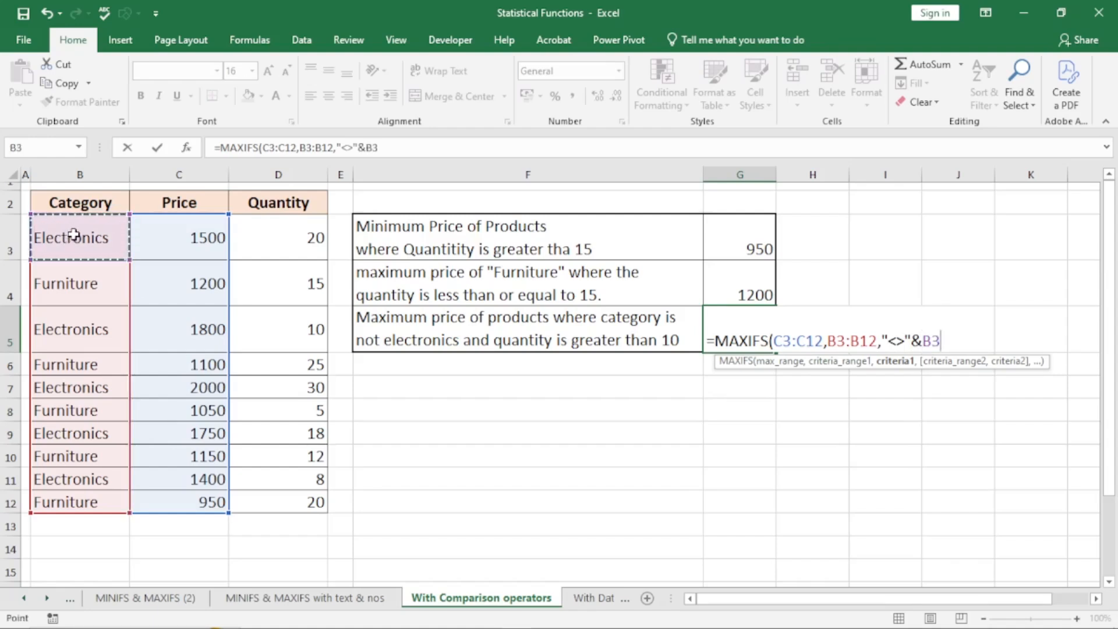
{"action": "type", "text": ","}
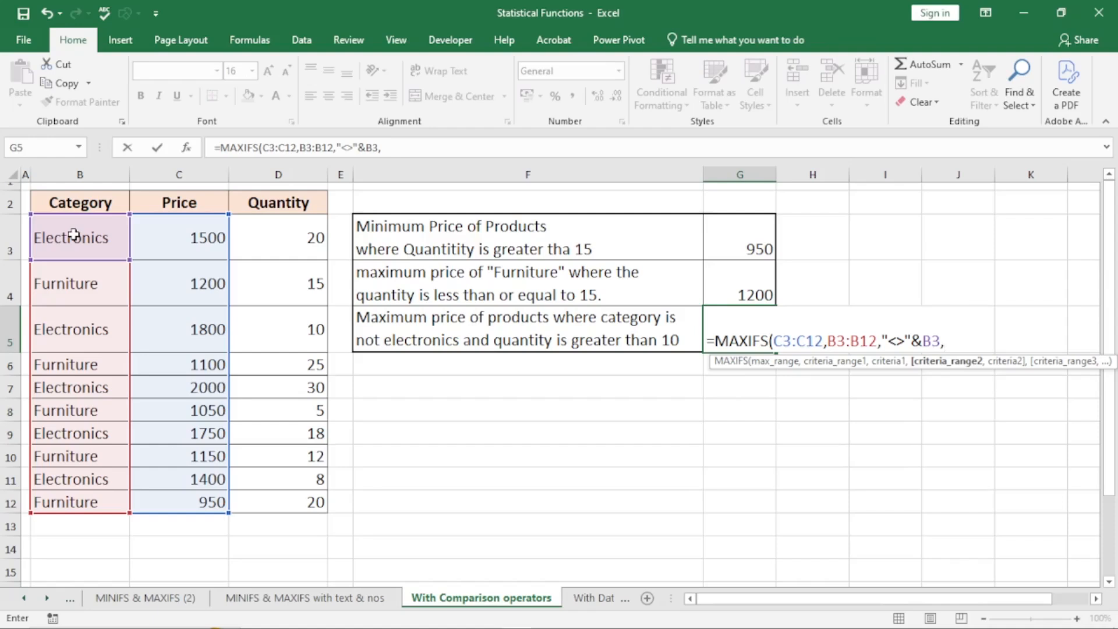
{"action": "left_click", "coordinate": [274, 236]}
{"action": "left_click_drag", "start_coordinate": [274, 236], "coordinate": [309, 501]}
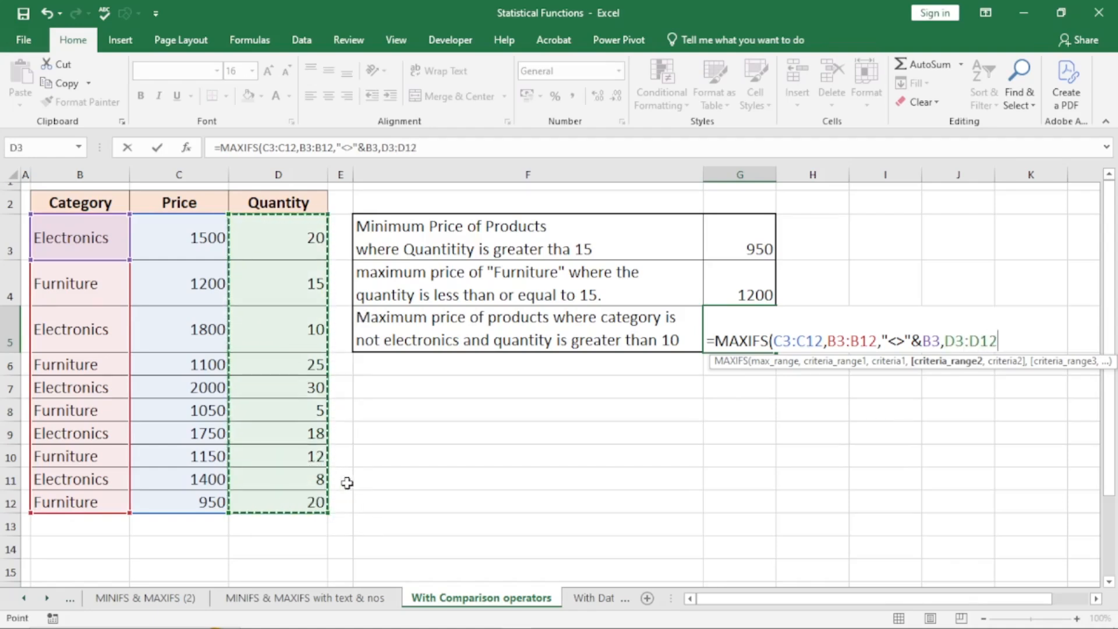
{"action": "type", "text": ","}
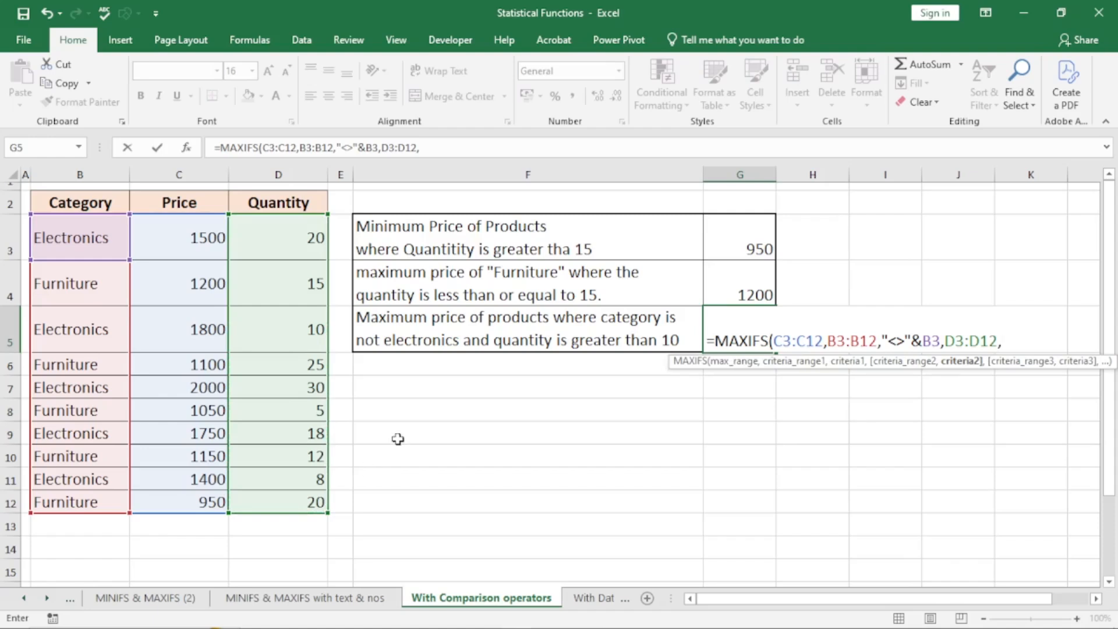
{"action": "type", "text": "\"<\"&"}
{"action": "left_click", "coordinate": [1013, 342]}
{"action": "key", "text": "Delete"}
{"action": "type", "text": ">\"&"}
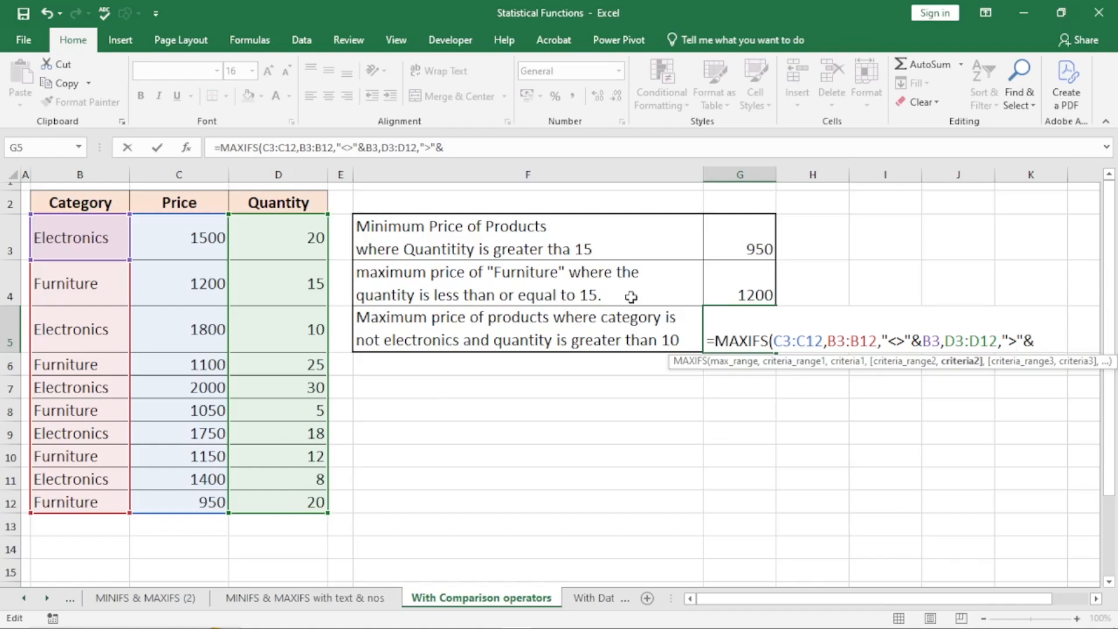
{"action": "left_click", "coordinate": [291, 329]}
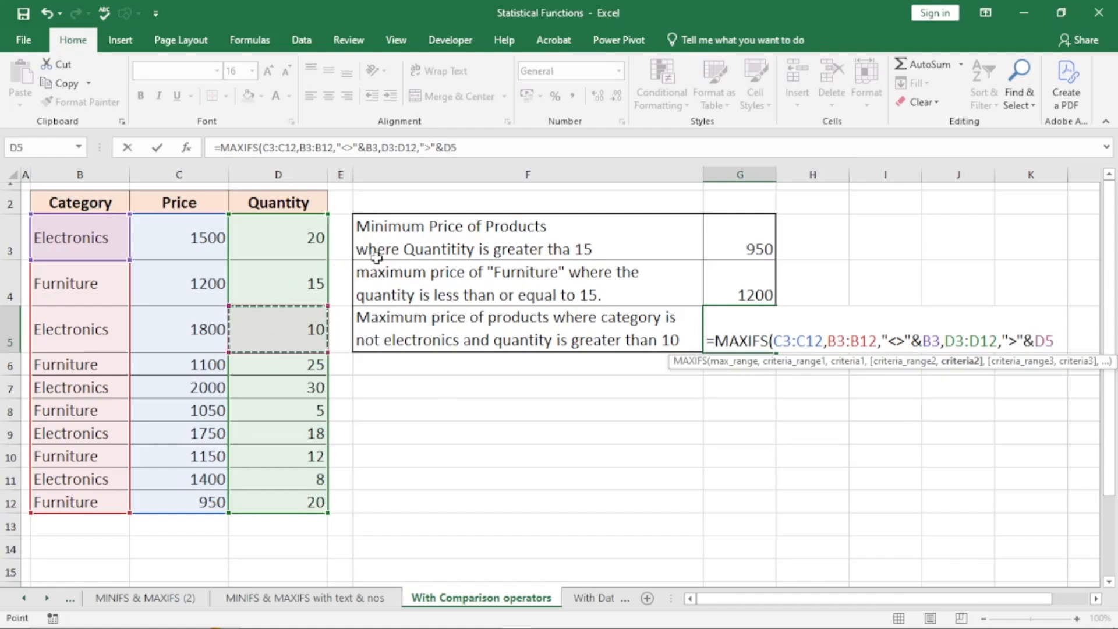
{"action": "type", "text": ")"}
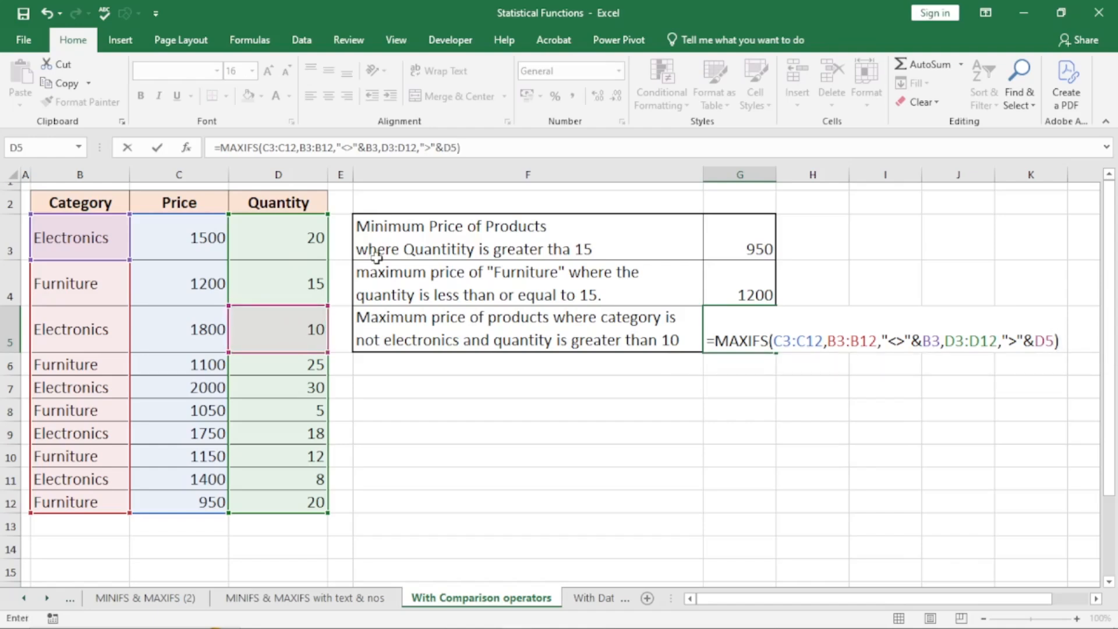
{"action": "key", "text": "Return"}
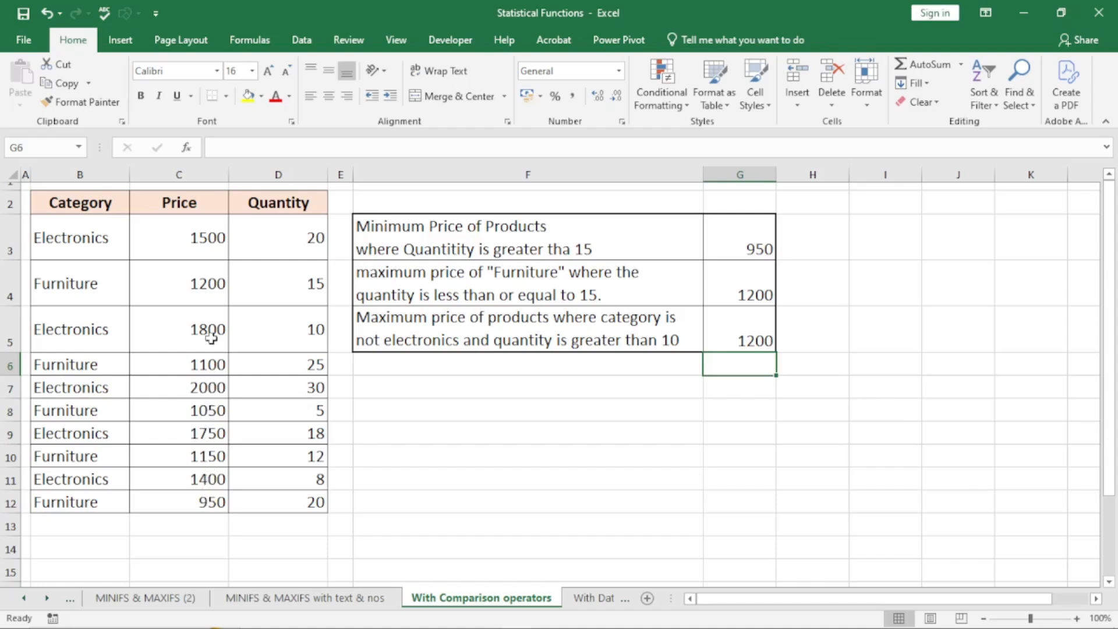
- Check price 1200 in C4 and quantity 15 in D4, then switch to With Dates
{"action": "left_click", "coordinate": [210, 285]}
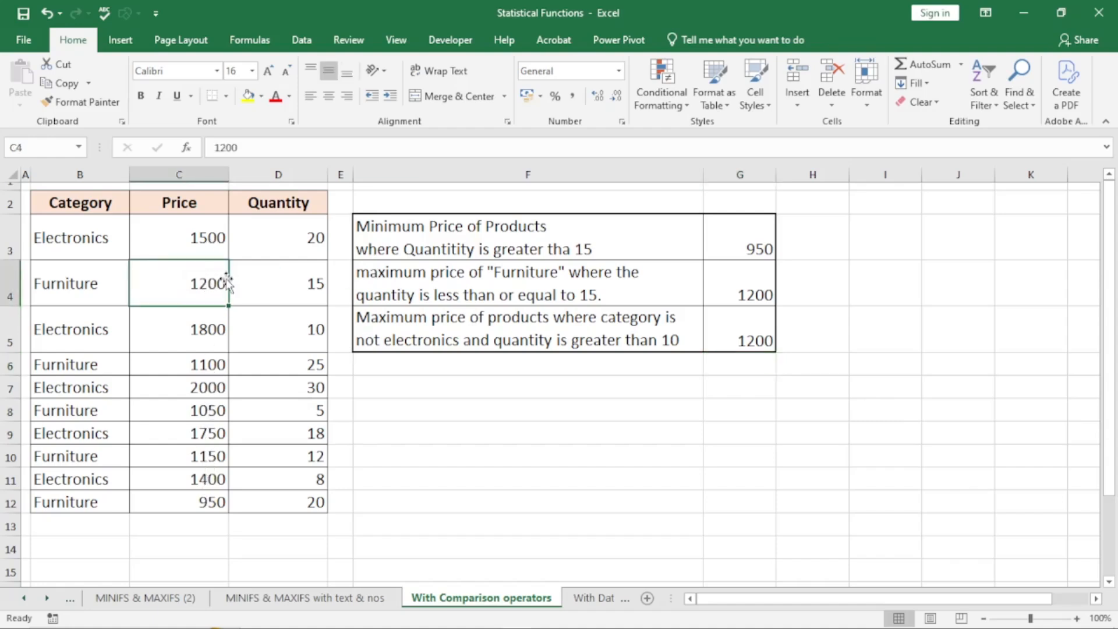
{"action": "left_click", "coordinate": [303, 288]}
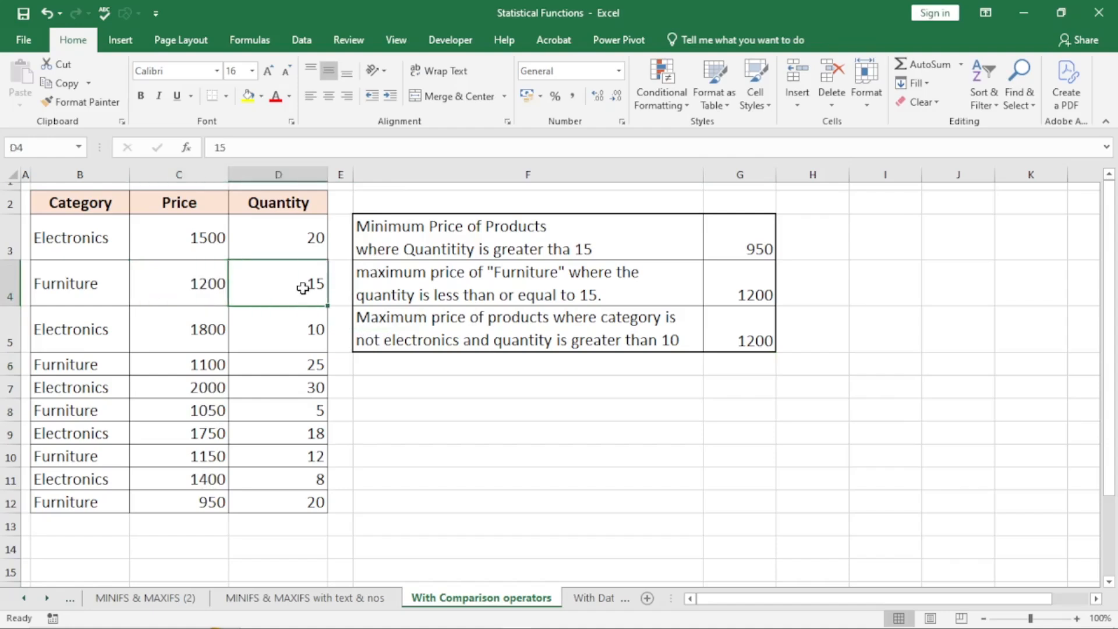
{"action": "left_click", "coordinate": [209, 287]}
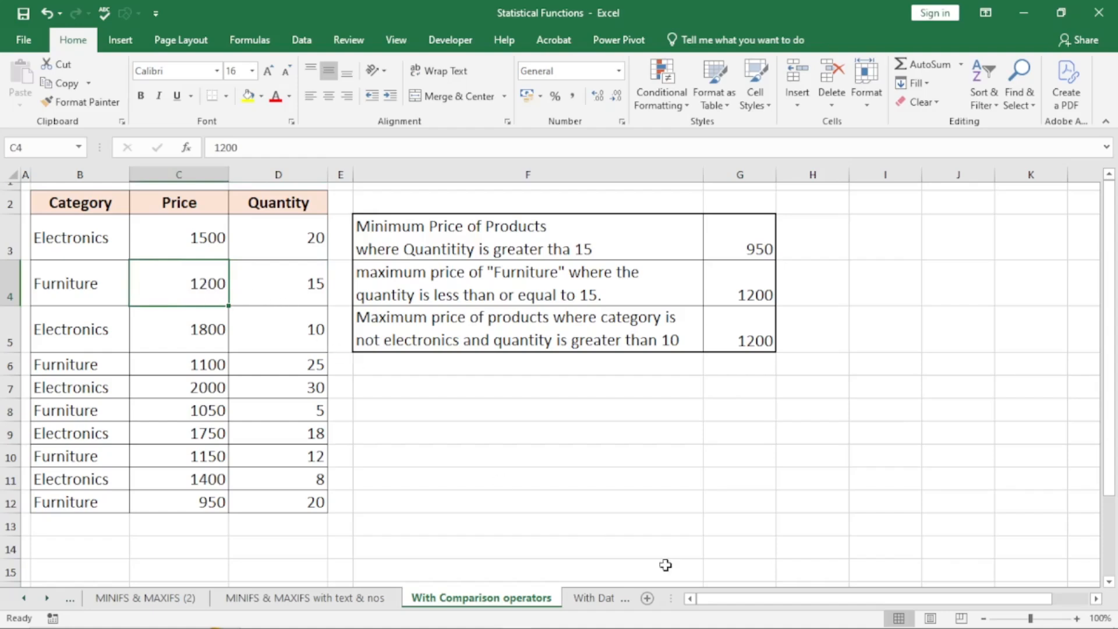
{"action": "left_click", "coordinate": [589, 598]}
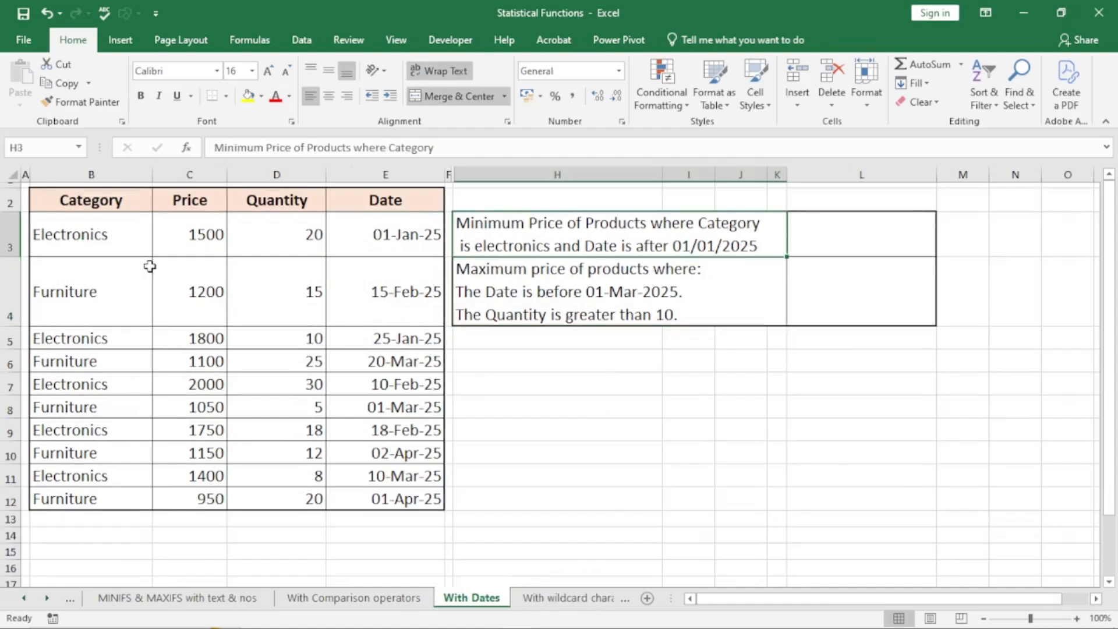
- In L3, start =MINIFS with Price C3:C12 and Category B3:B12 as first criteria range
{"action": "left_click", "coordinate": [88, 234]}
{"action": "left_click", "coordinate": [287, 236]}
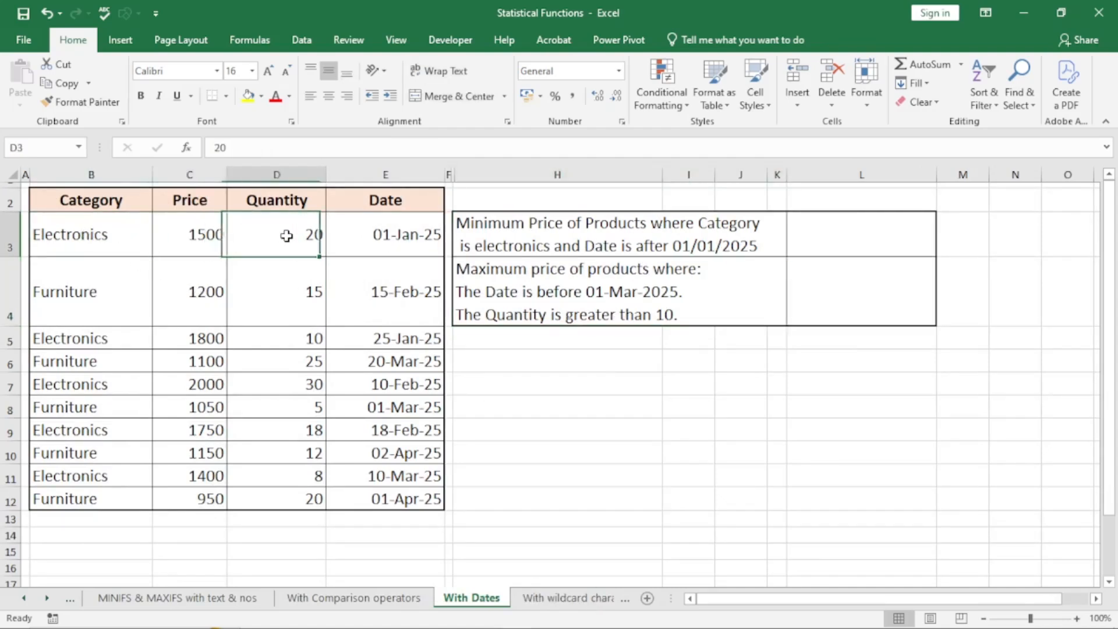
{"action": "left_click", "coordinate": [417, 224]}
{"action": "left_click", "coordinate": [823, 237]}
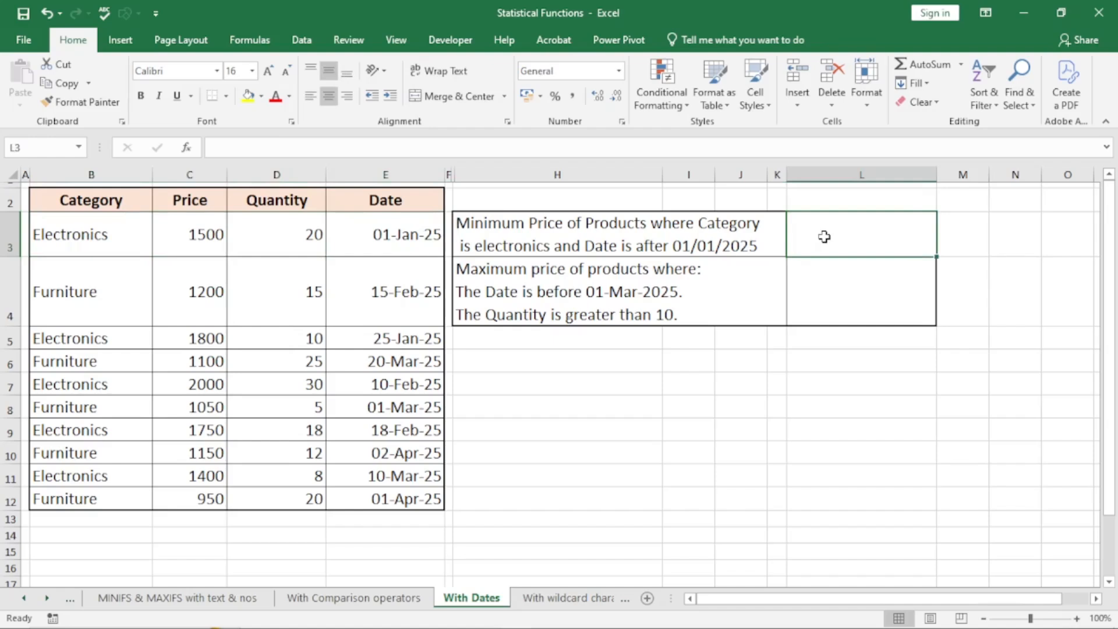
{"action": "type", "text": "="}
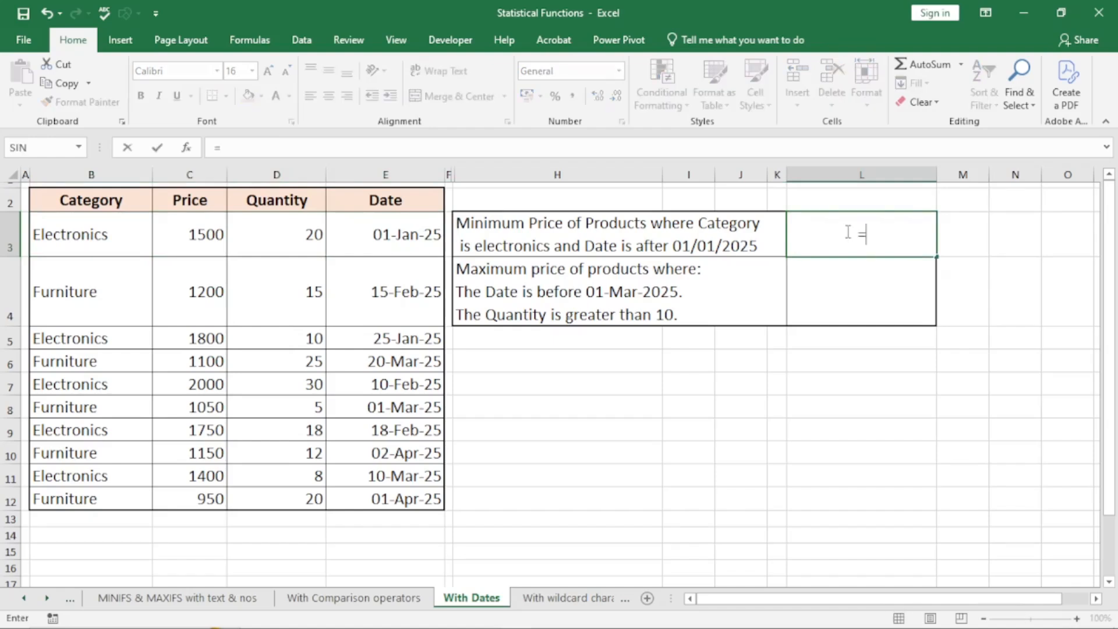
{"action": "type", "text": "mi"}
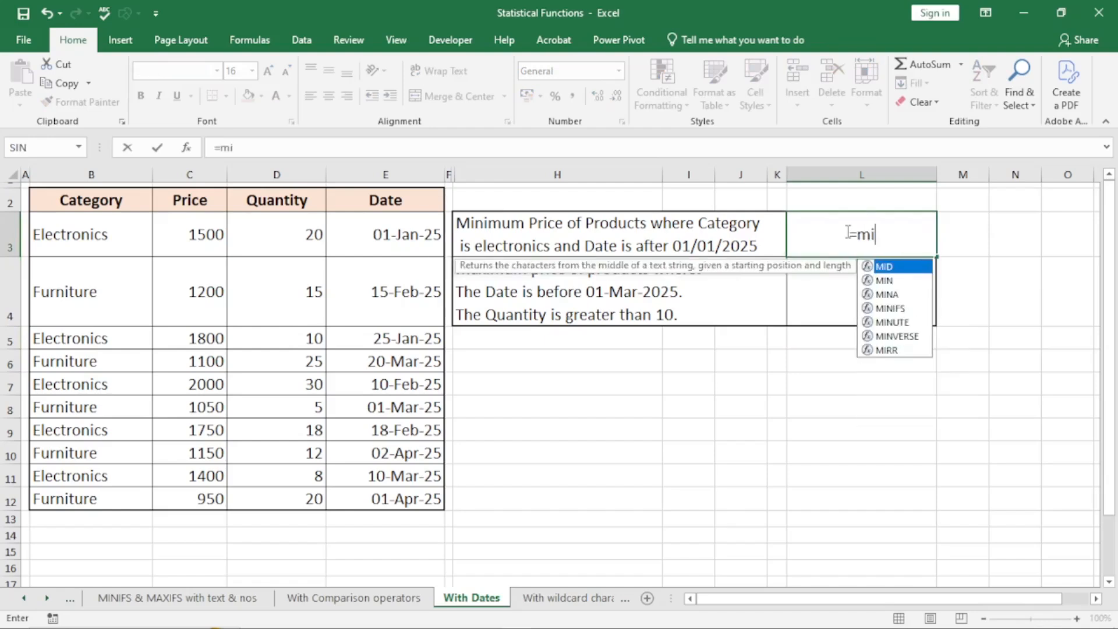
{"action": "type", "text": "nifs"}
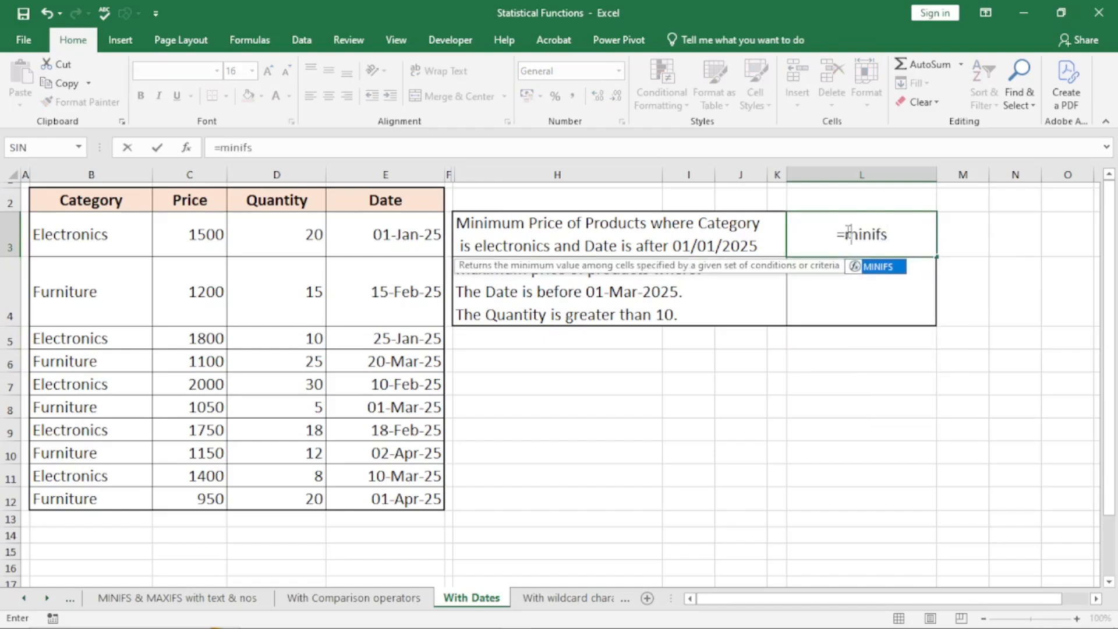
{"action": "key", "text": "Tab"}
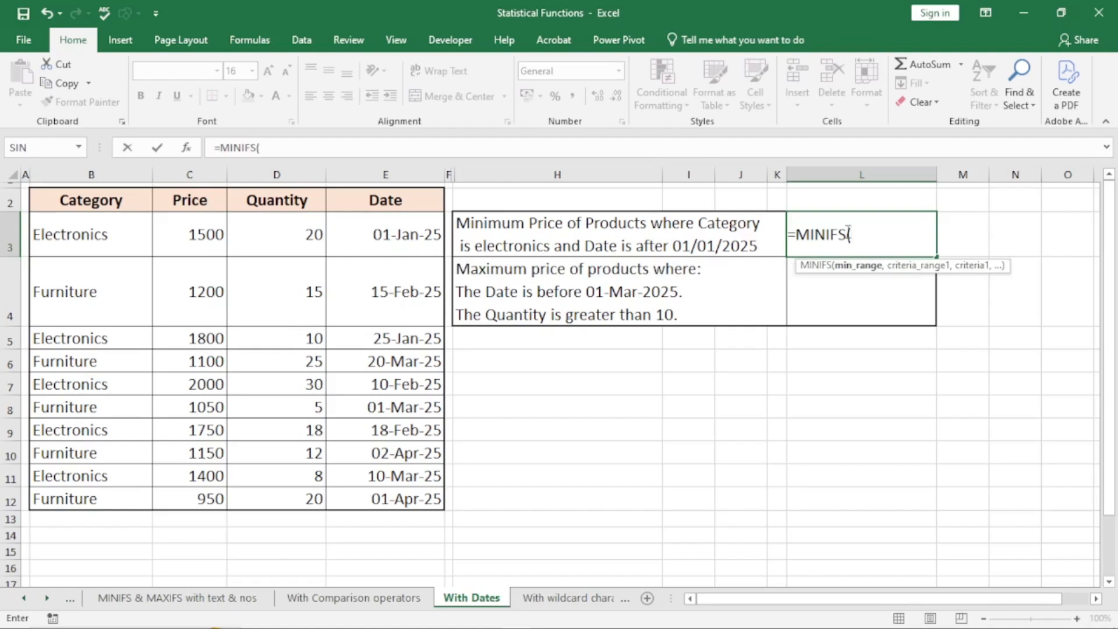
{"action": "left_click_drag", "start_coordinate": [209, 233], "coordinate": [204, 497]}
{"action": "type", "text": ","}
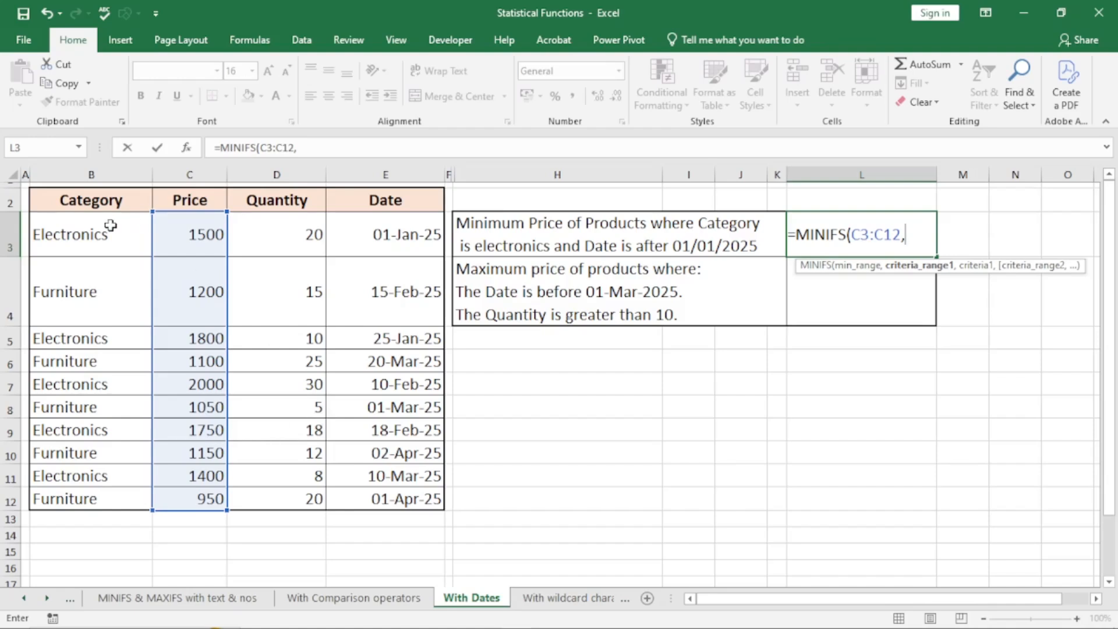
{"action": "left_click_drag", "start_coordinate": [112, 227], "coordinate": [120, 492]}
{"action": "type", "text": ","}
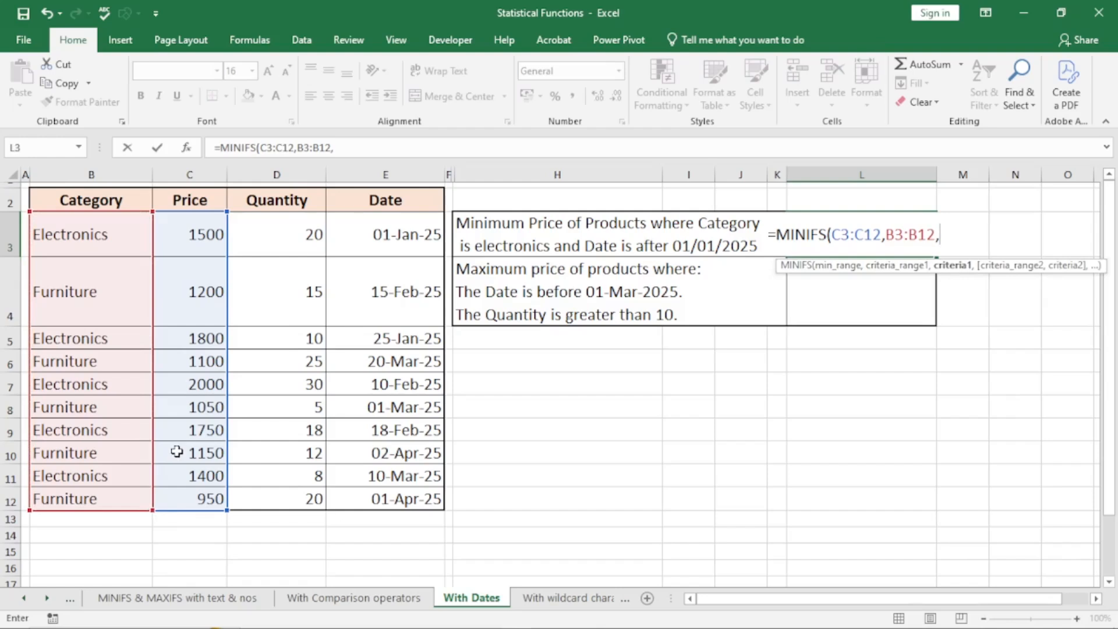
- Add criterion B3 plus Date E3:E12 with ">"&E3, so L3 shows 1400
{"action": "left_click", "coordinate": [85, 239]}
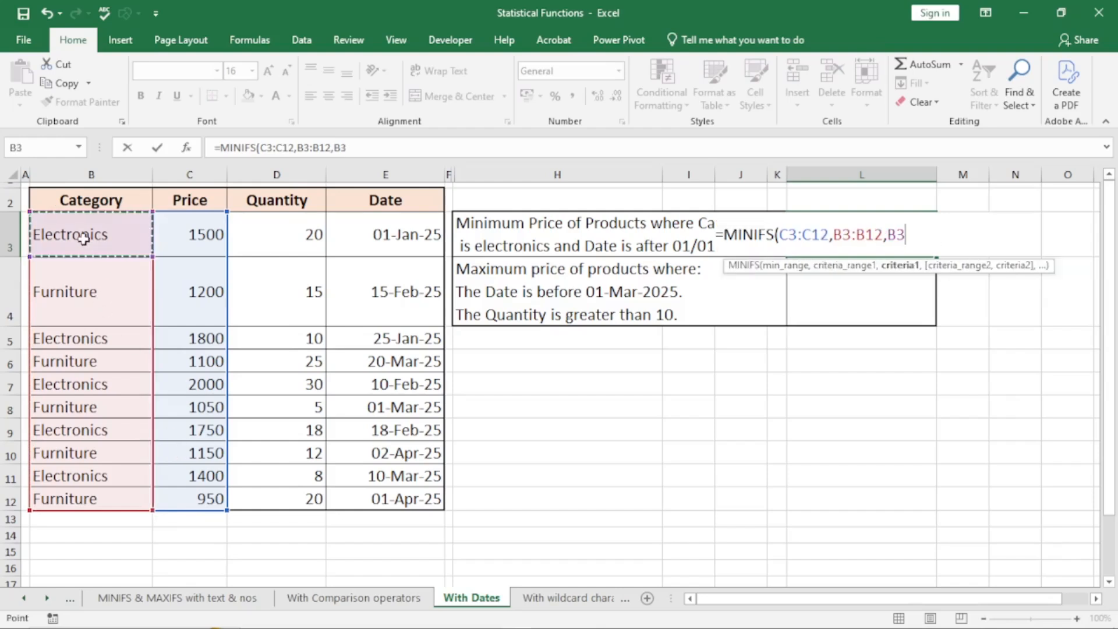
{"action": "type", "text": ","}
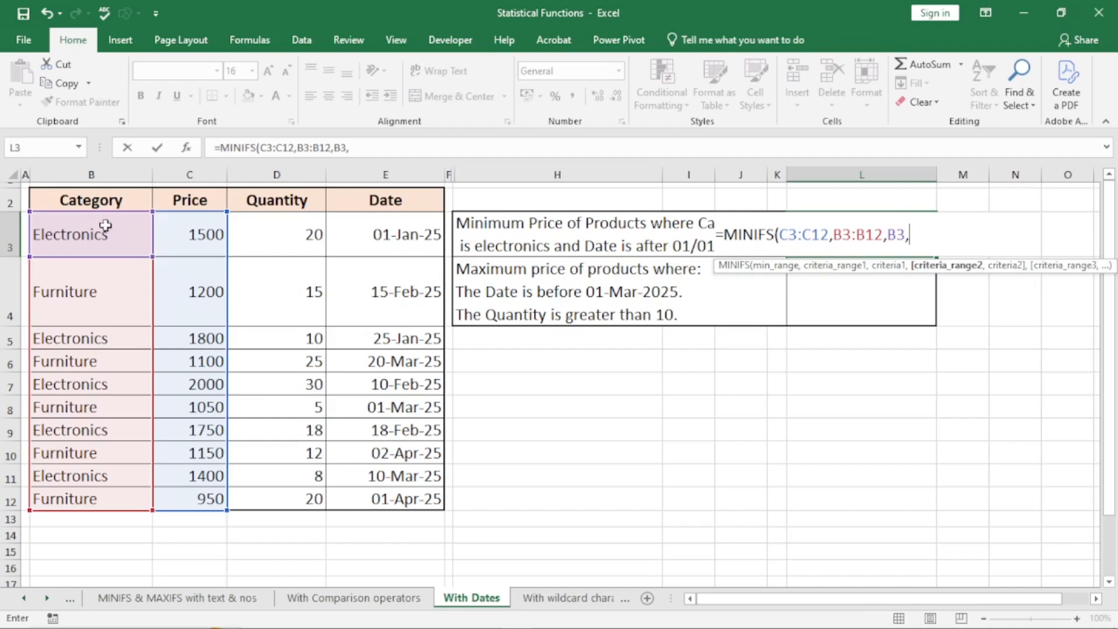
{"action": "left_click_drag", "start_coordinate": [390, 232], "coordinate": [404, 497]}
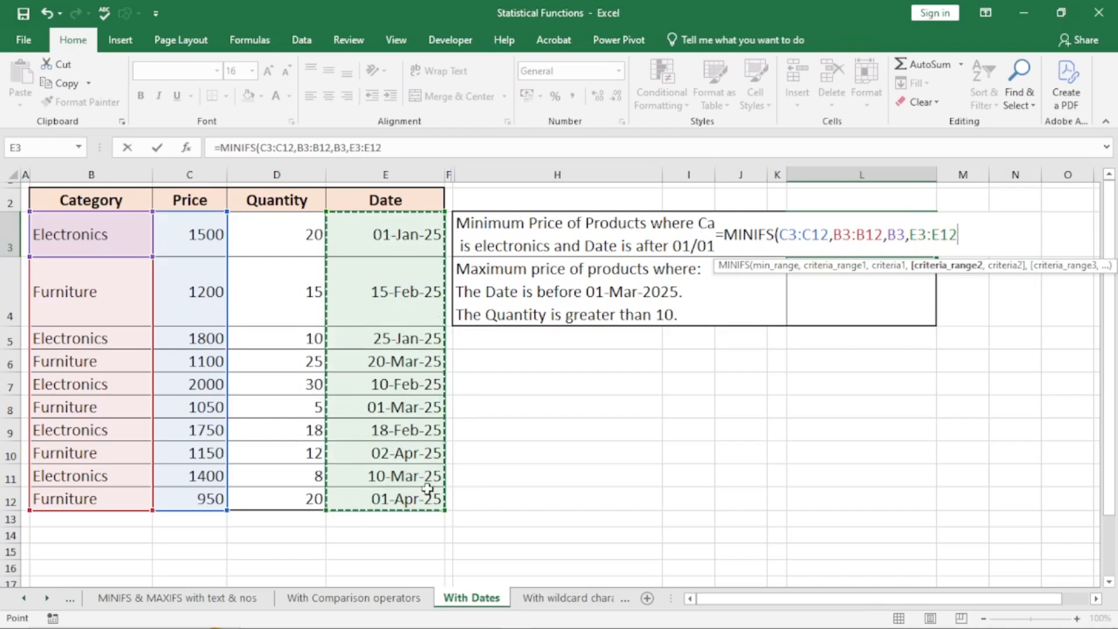
{"action": "type", "text": ",\""}
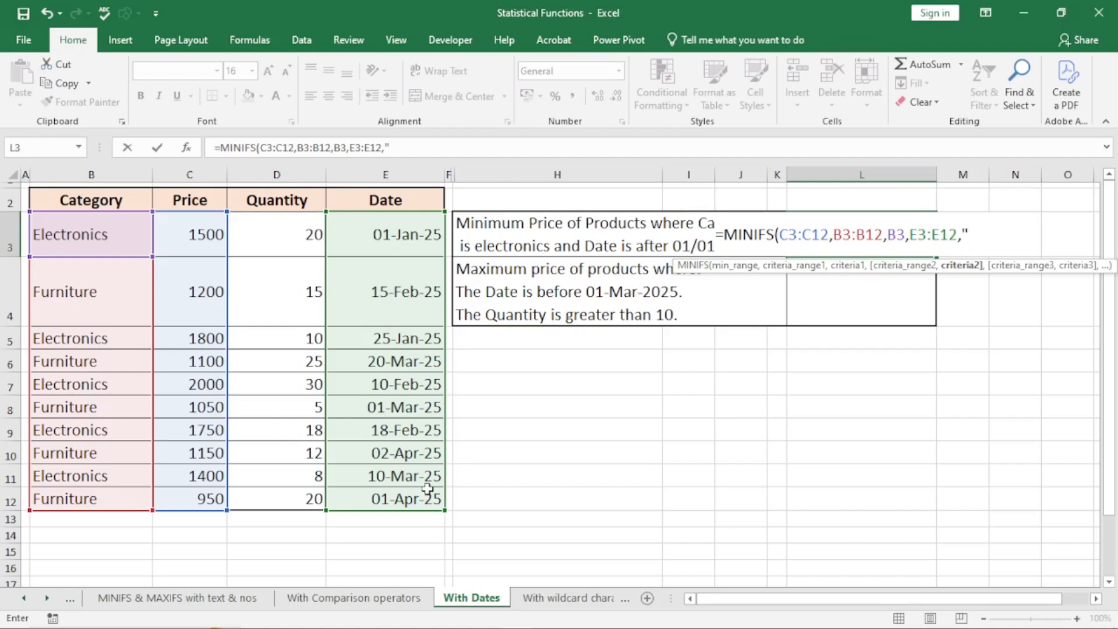
{"action": "type", "text": ">\"&"}
{"action": "left_click", "coordinate": [387, 236]}
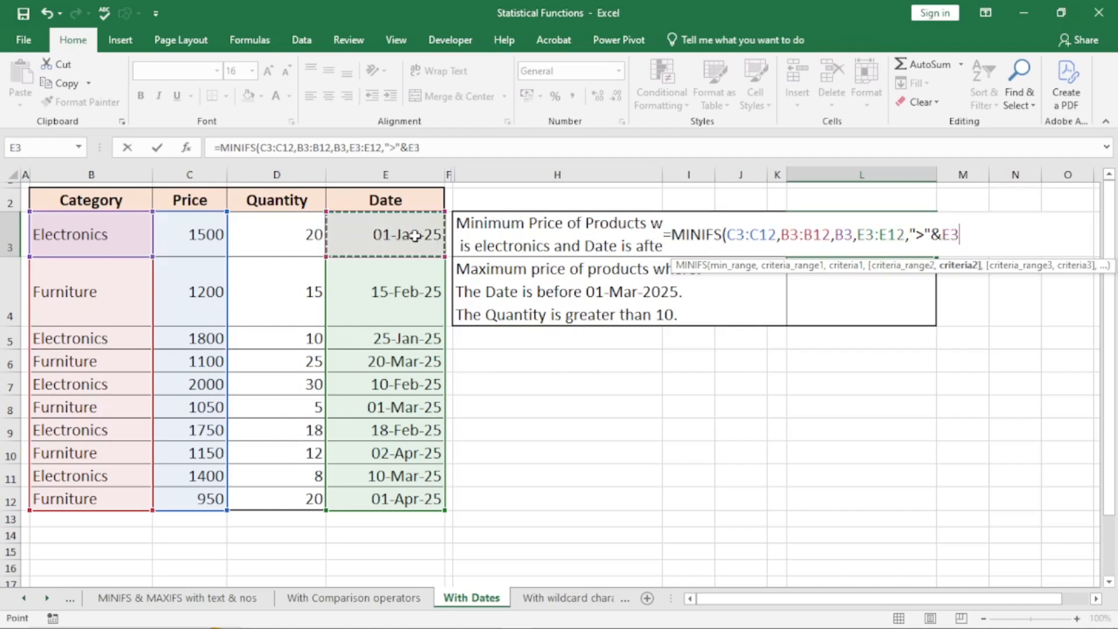
{"action": "type", "text": ")"}
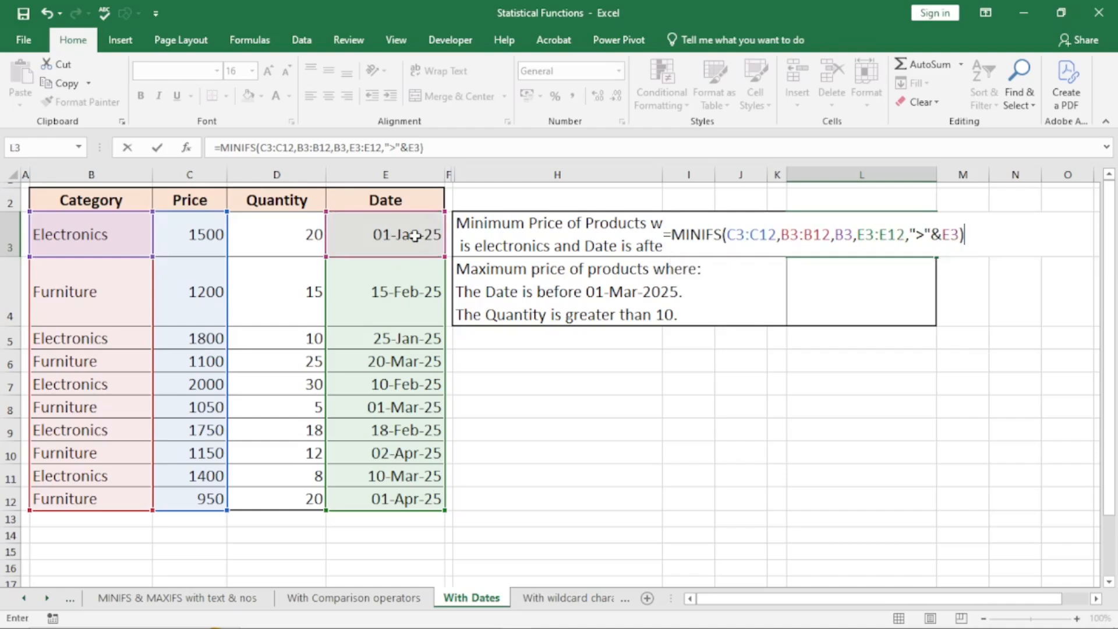
{"action": "key", "text": "Return"}
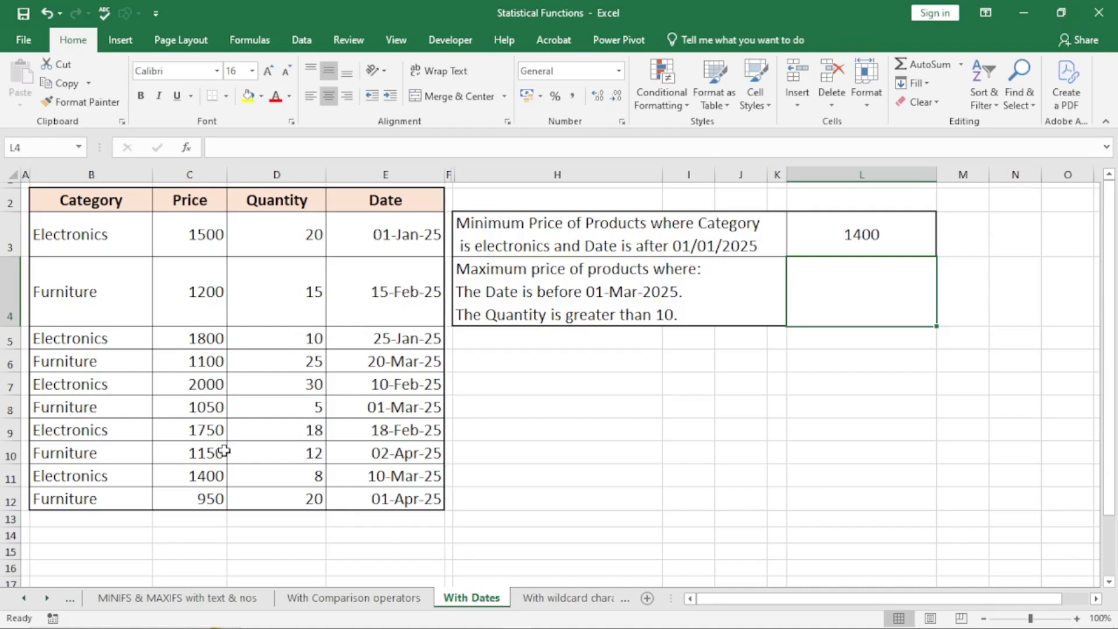
- Confirm the 1400 price in C11 and its date in E11
{"action": "left_click", "coordinate": [198, 475]}
{"action": "left_click", "coordinate": [410, 476]}
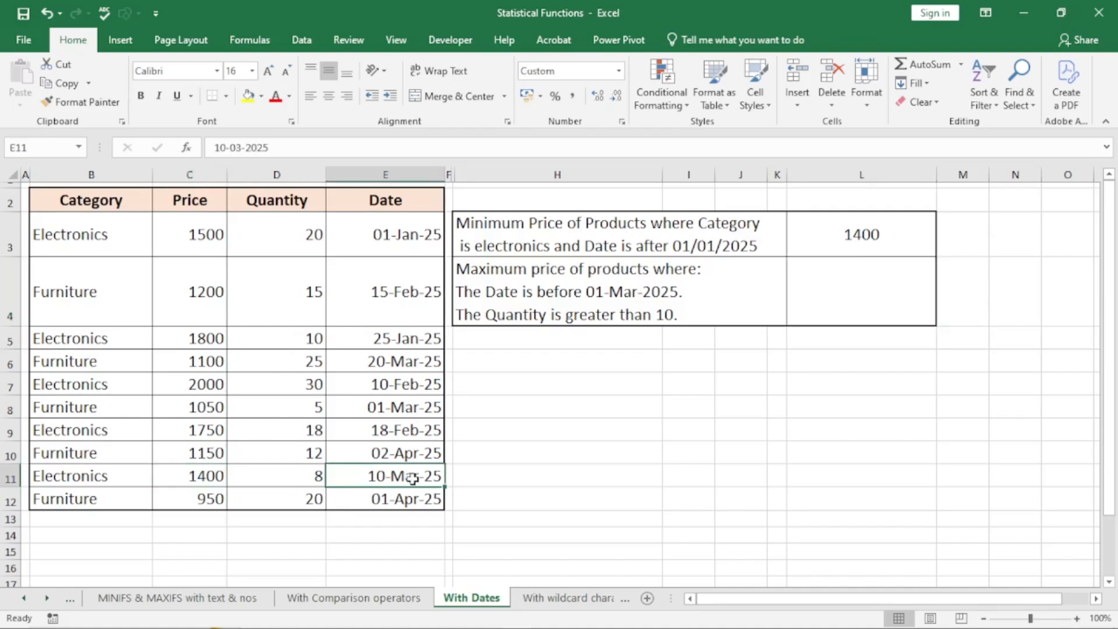
{"action": "left_click", "coordinate": [206, 478]}
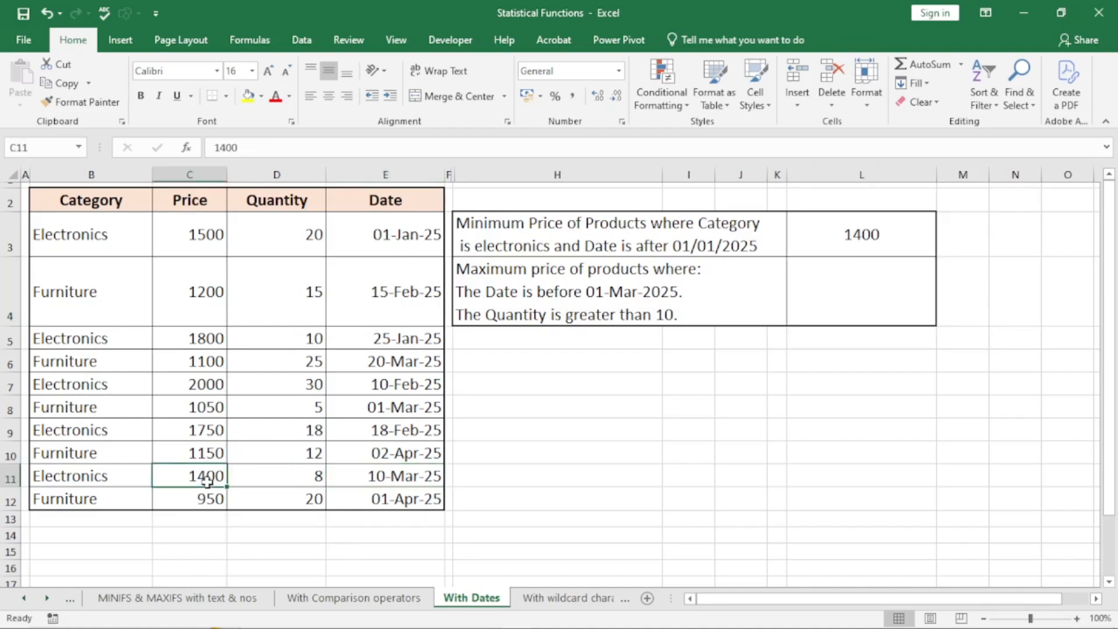
- In L4, begin =MAXIFS with Price C3:C12 and Date E3:E12 as first condition range
{"action": "left_click", "coordinate": [831, 280]}
{"action": "type", "text": "=max"}
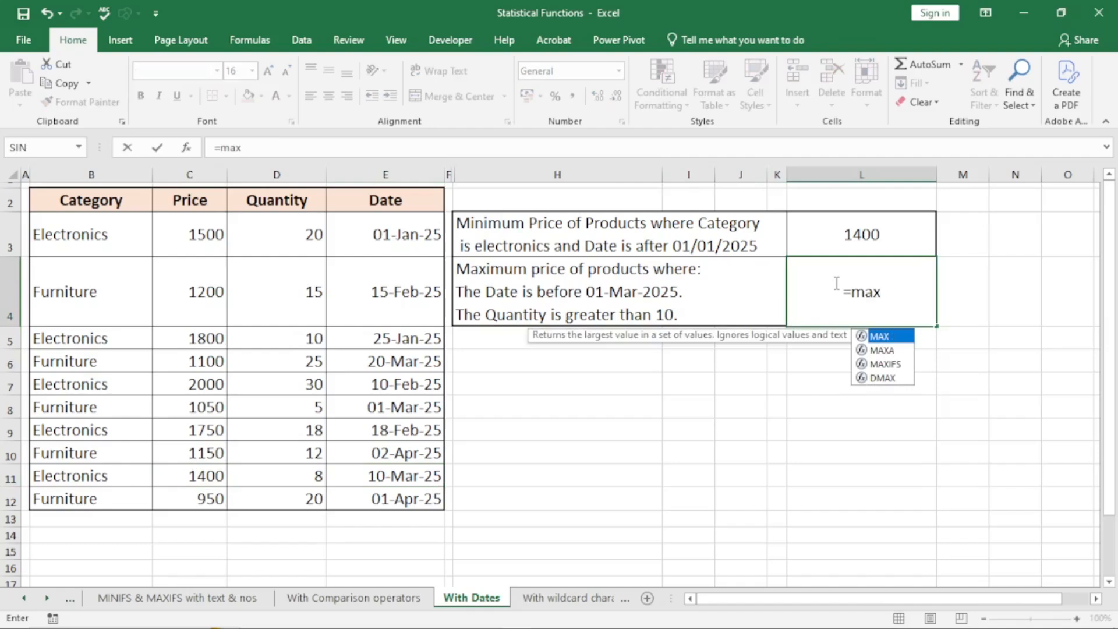
{"action": "type", "text": "ifs"}
{"action": "key", "text": "Tab"}
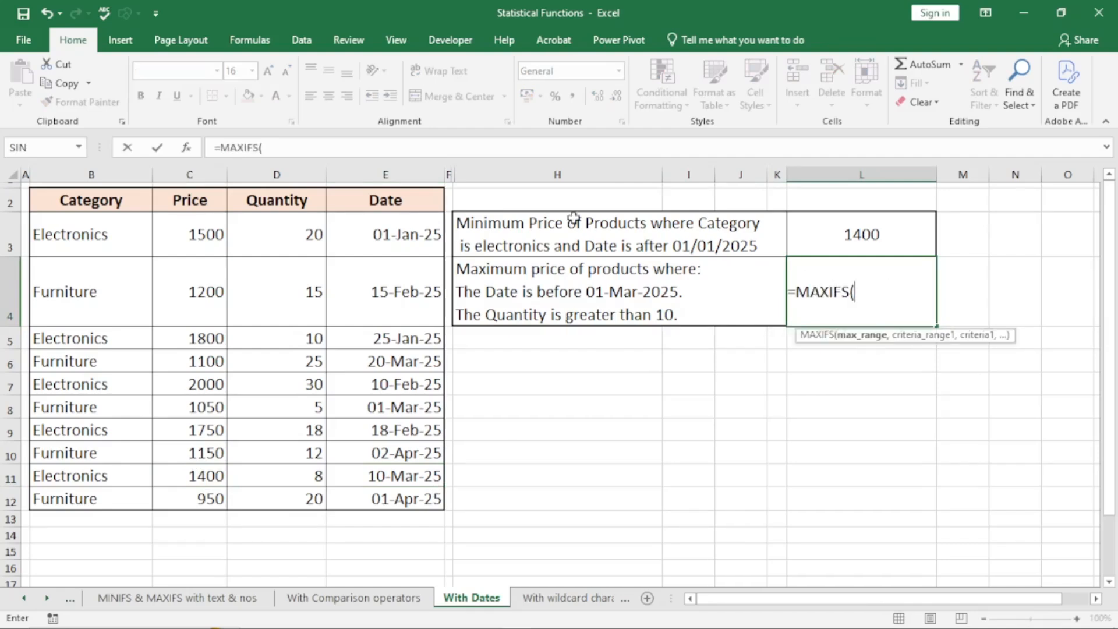
{"action": "left_click_drag", "start_coordinate": [202, 236], "coordinate": [206, 499]}
{"action": "type", "text": ","}
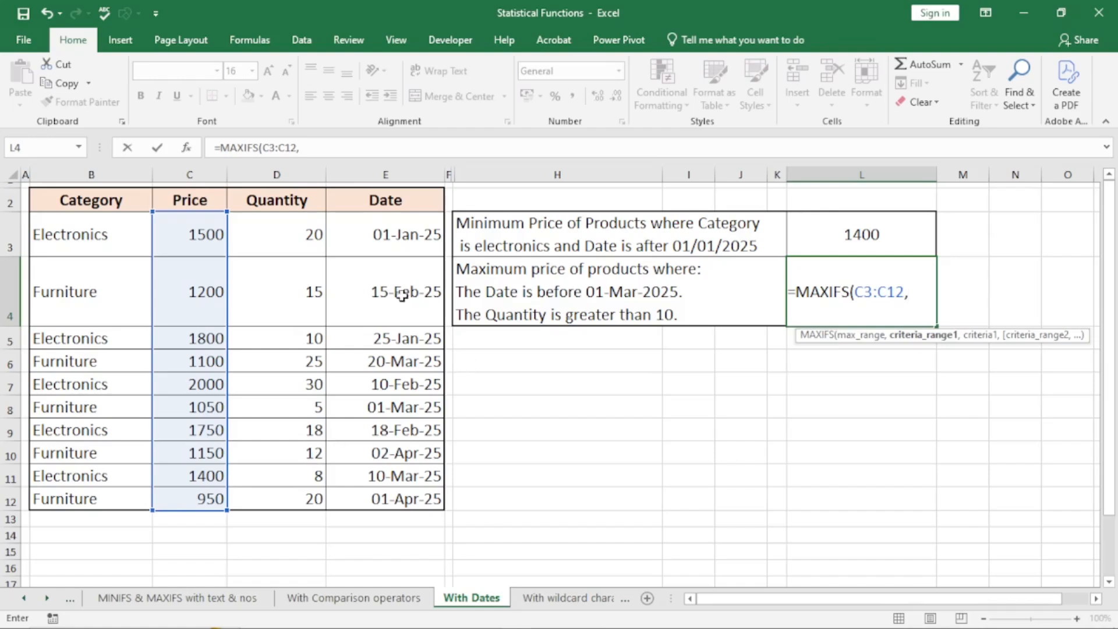
{"action": "left_click_drag", "start_coordinate": [365, 235], "coordinate": [417, 487]}
{"action": "type", "text": ","}
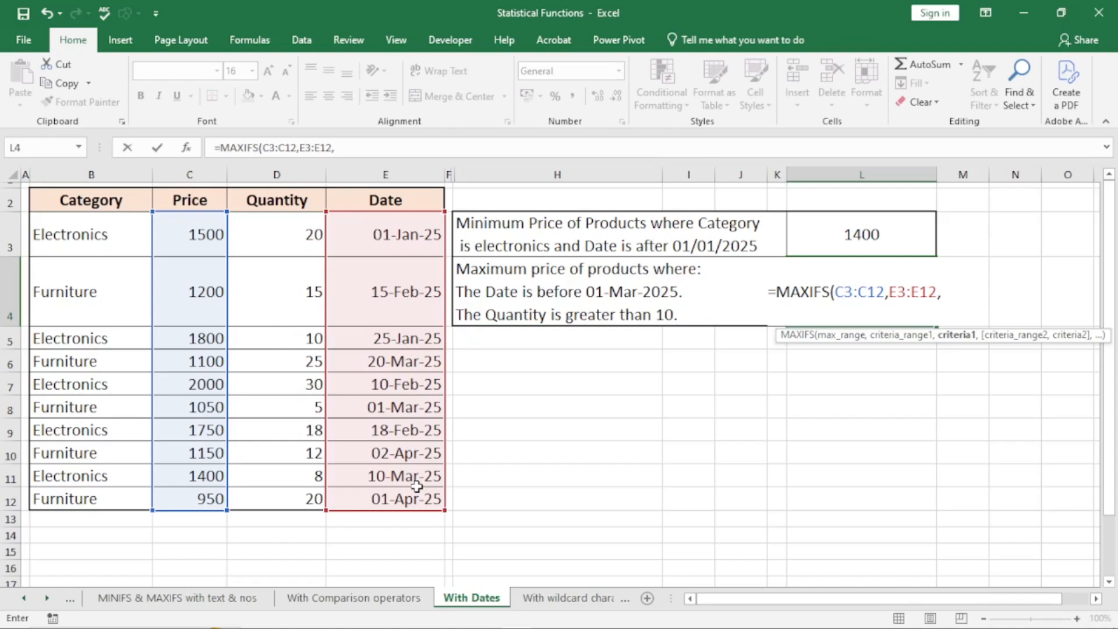
- Add the date criterion "<"&E8 so dates must precede 01-Mar-25
{"action": "type", "text": "\"<"}
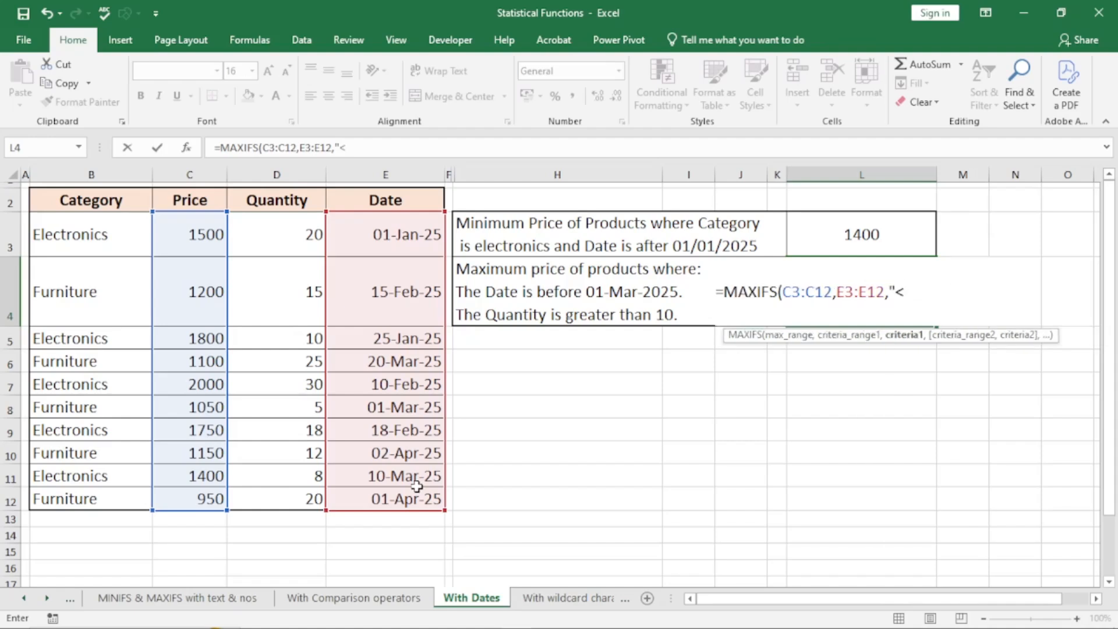
{"action": "type", "text": "\"&"}
{"action": "left_click", "coordinate": [420, 406]}
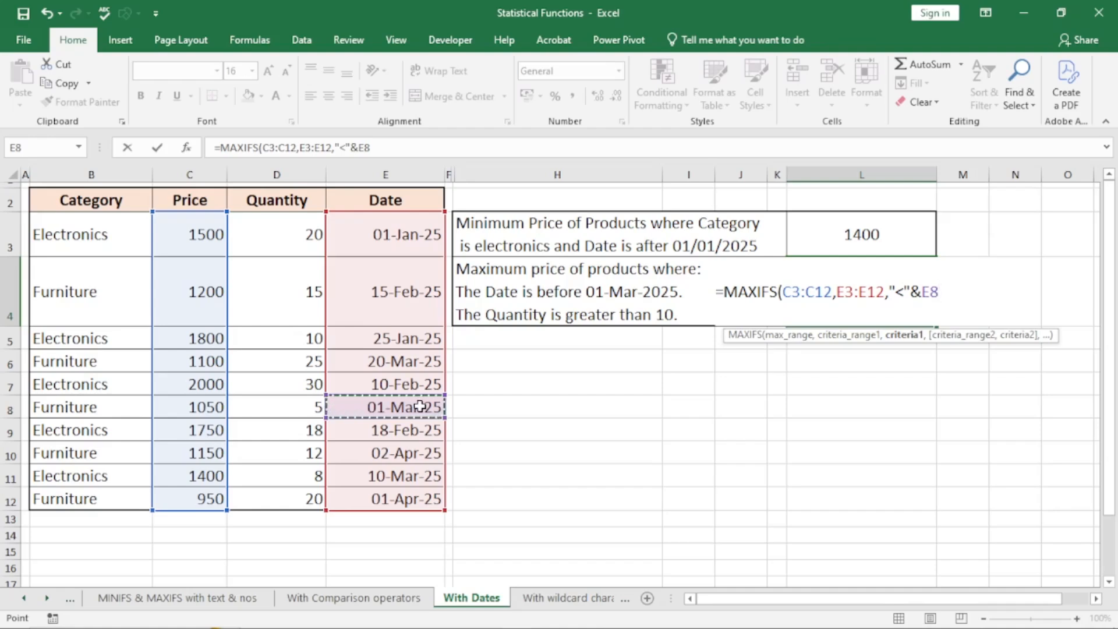
{"action": "type", "text": ","}
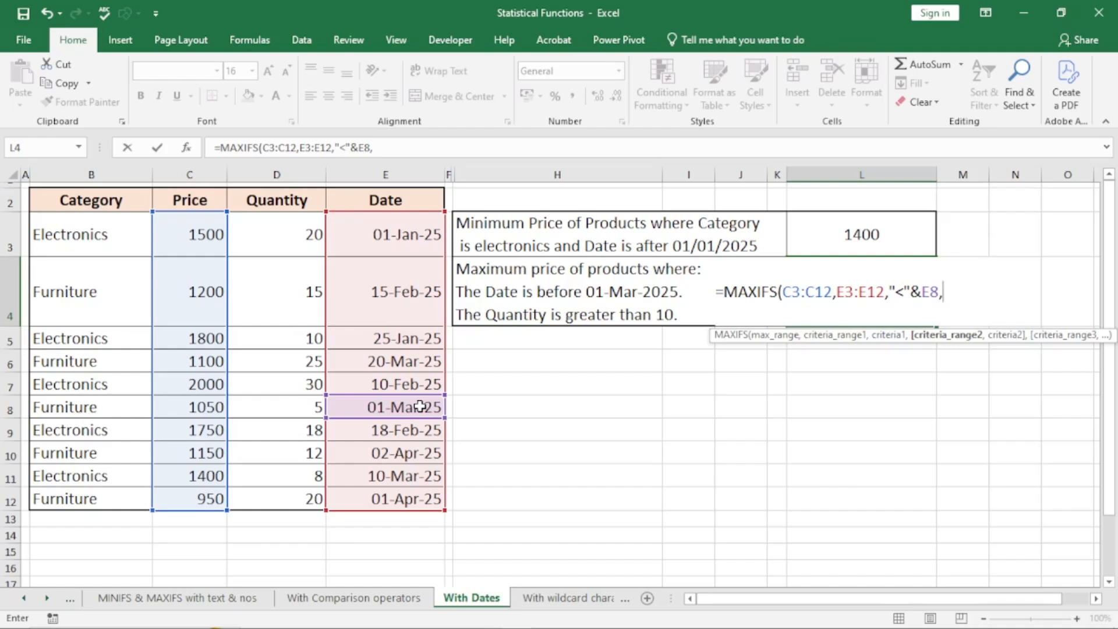
- Add Quantity D3:D12 with ">"&D5 and close the formula, giving 2000
{"action": "left_click_drag", "start_coordinate": [293, 226], "coordinate": [279, 484]}
{"action": "type", "text": ","}
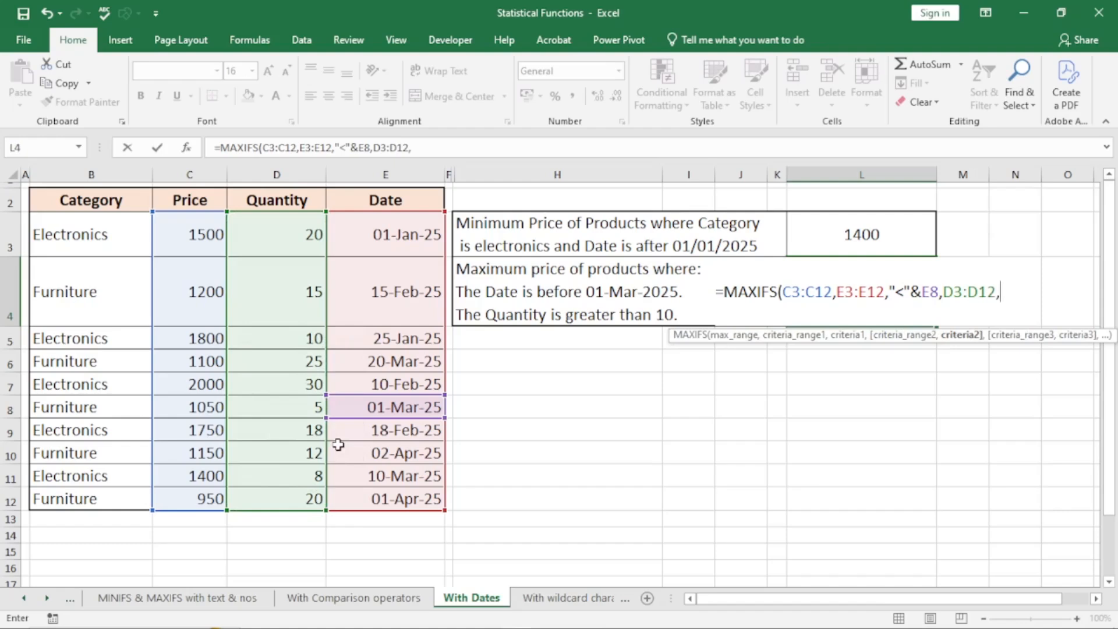
{"action": "type", "text": "\""}
{"action": "type", "text": ">"}
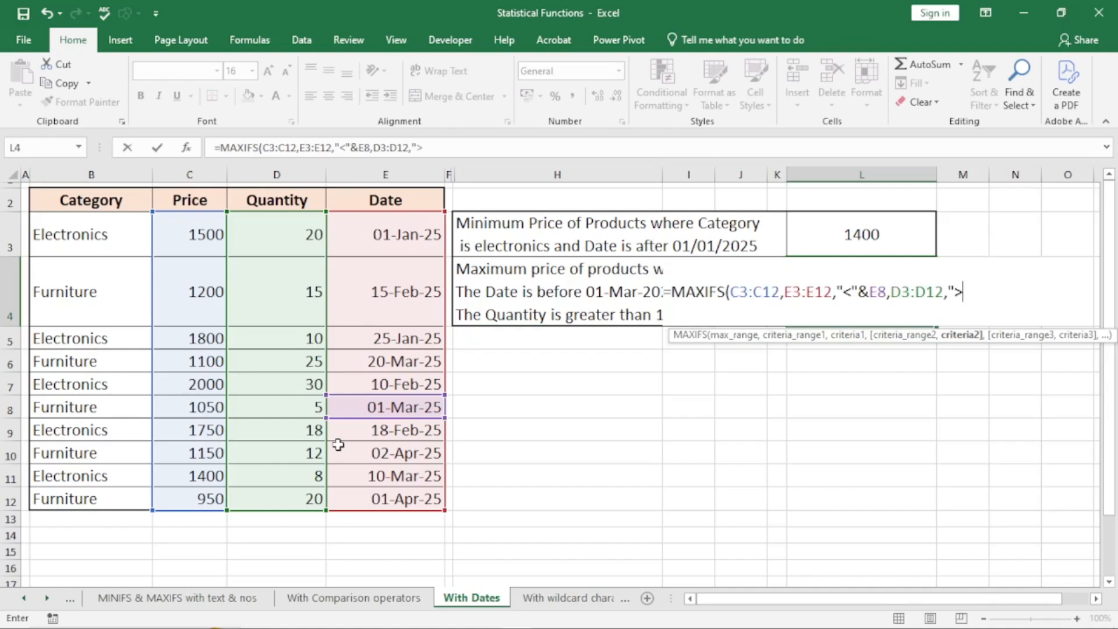
{"action": "type", "text": "\"&"}
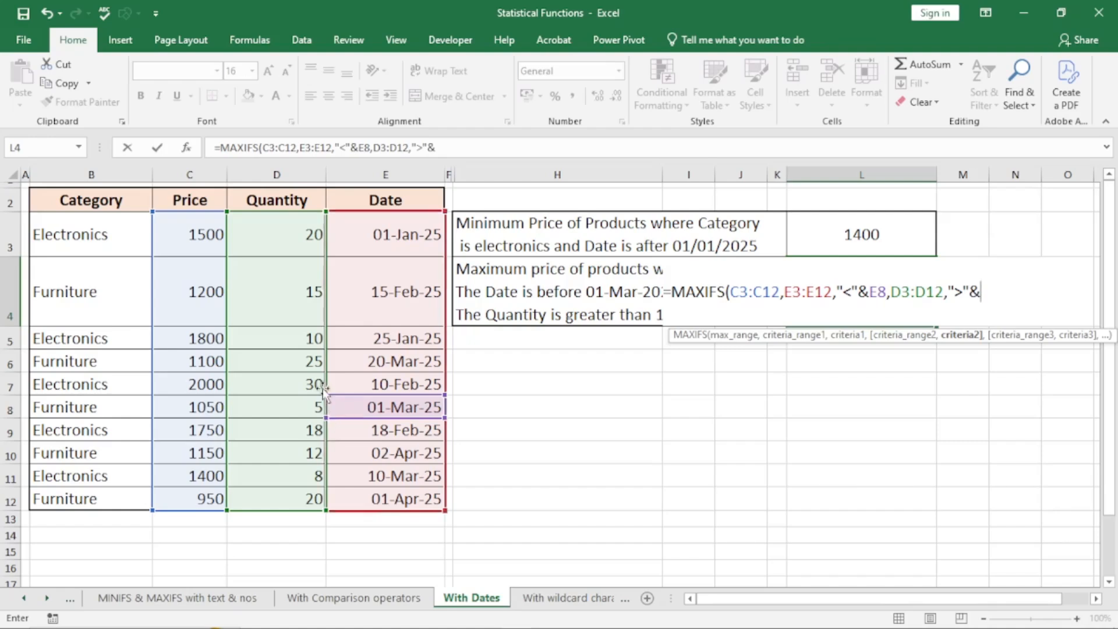
{"action": "left_click", "coordinate": [308, 334]}
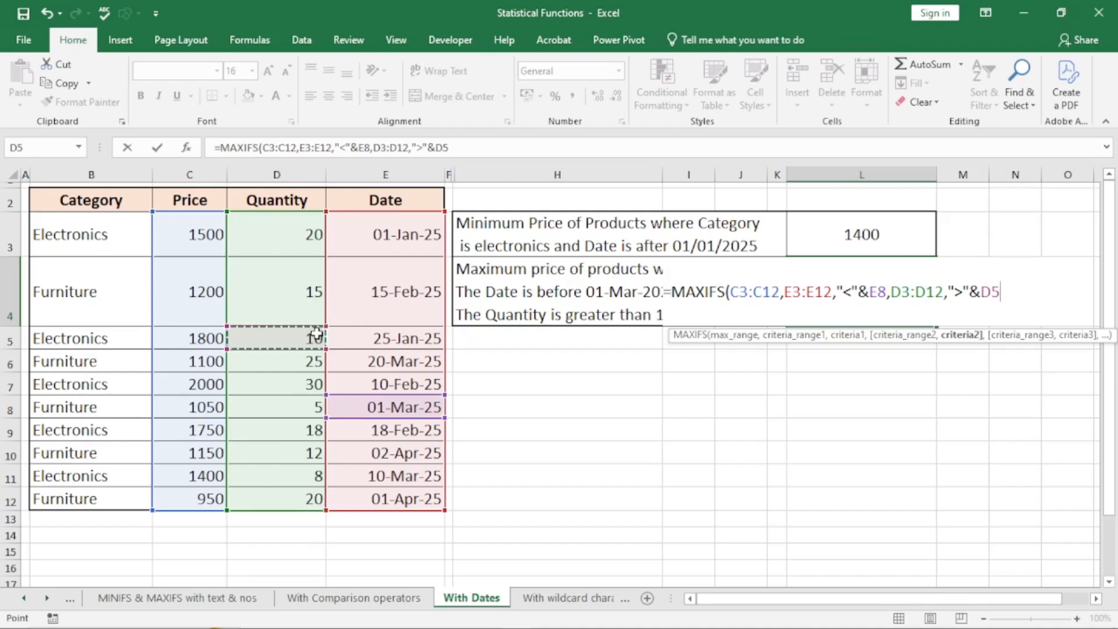
{"action": "type", "text": ")"}
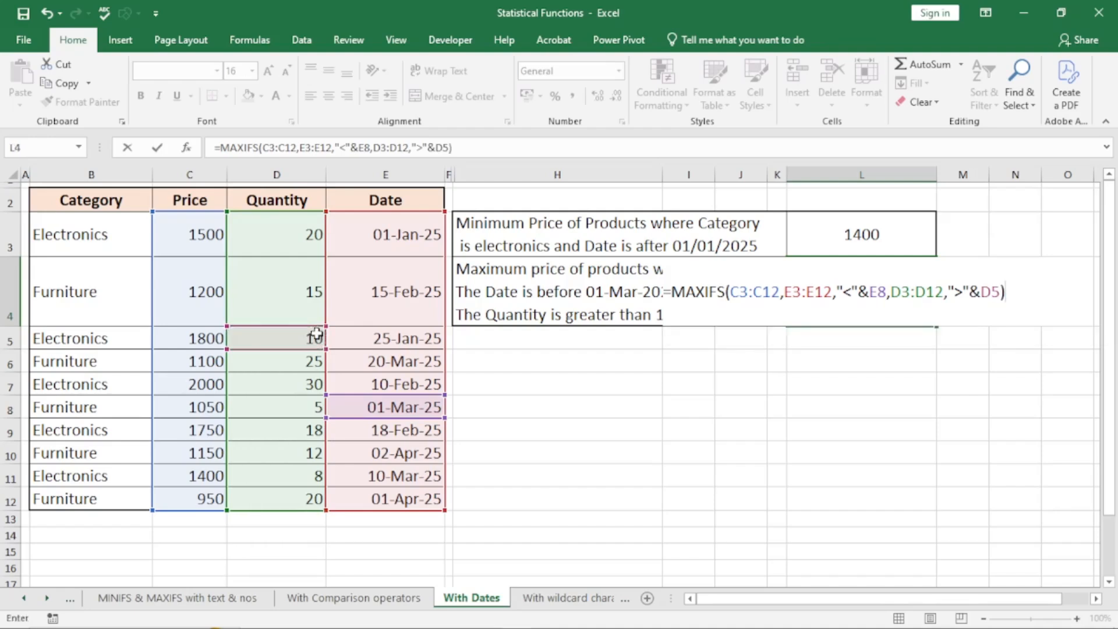
{"action": "key", "text": "Return"}
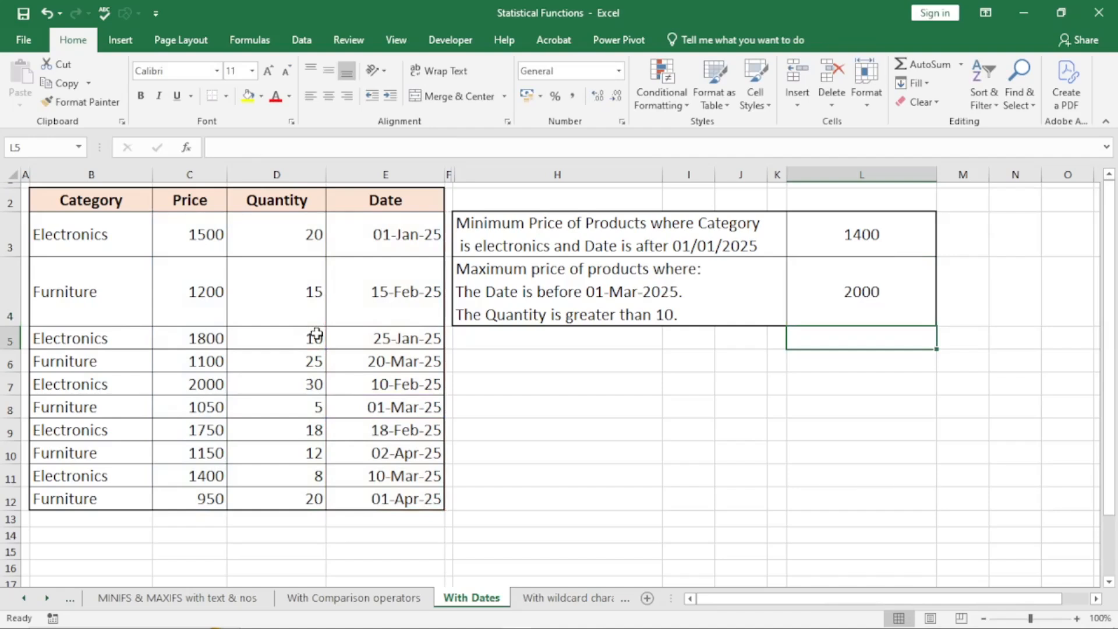
- Verify the 2000 row (quantity 30, 10-Feb-25), then go to the With wildcard characters sheet
{"action": "left_click", "coordinate": [197, 385]}
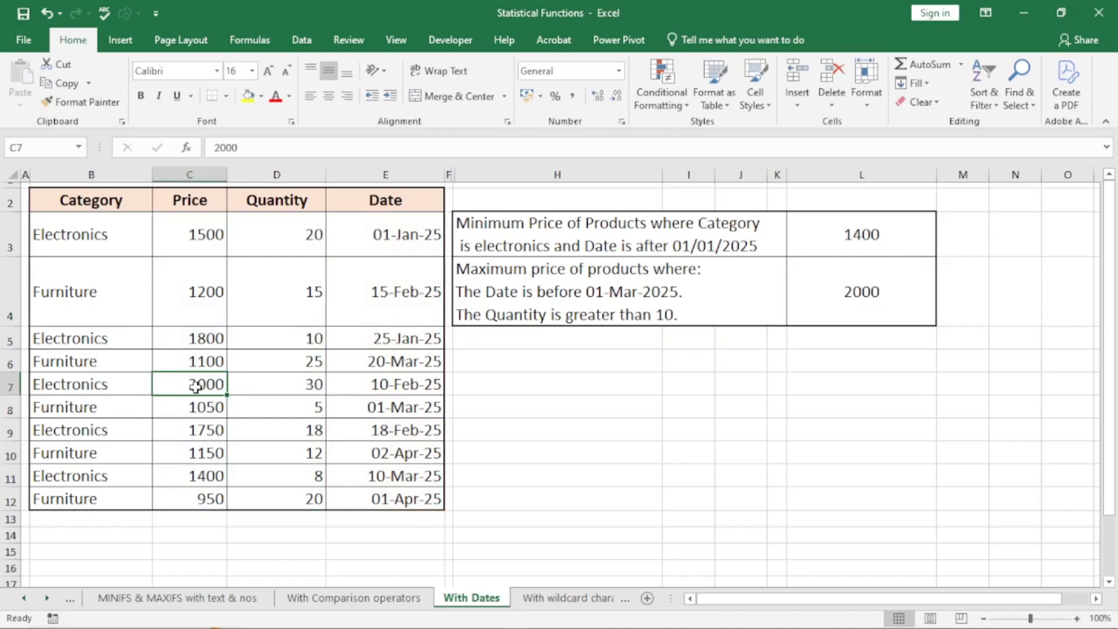
{"action": "left_click", "coordinate": [288, 388]}
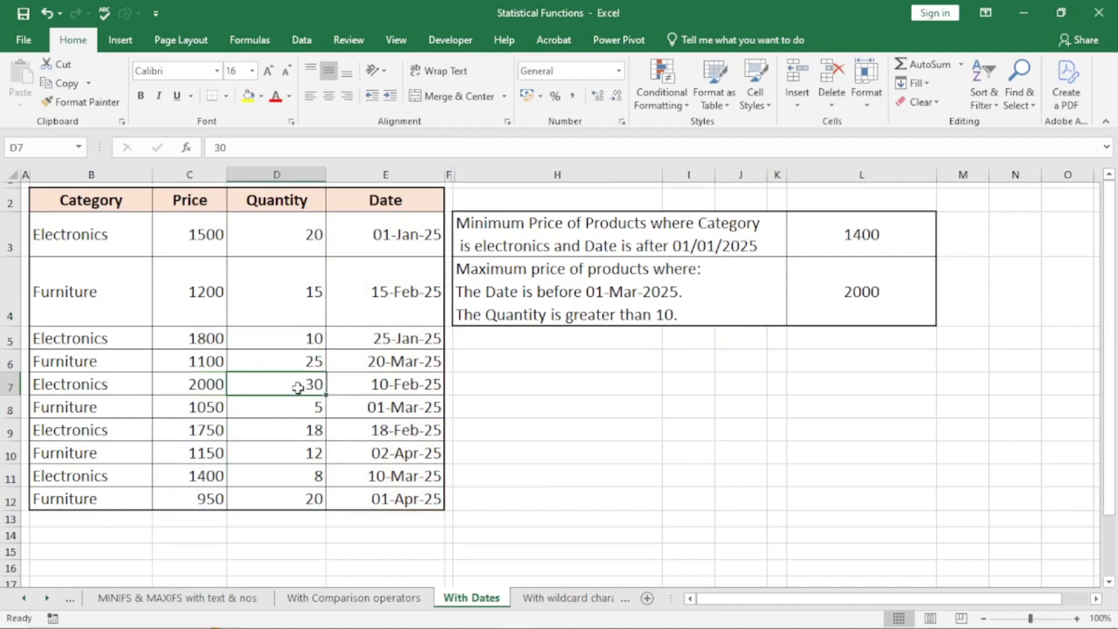
{"action": "left_click", "coordinate": [389, 385]}
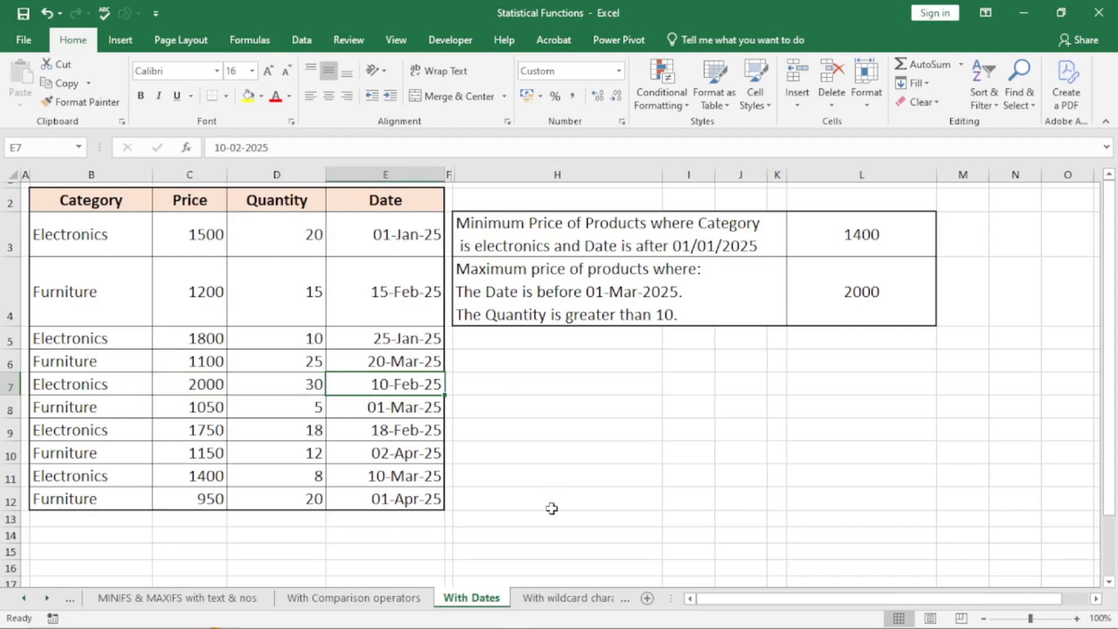
{"action": "left_click", "coordinate": [564, 598]}
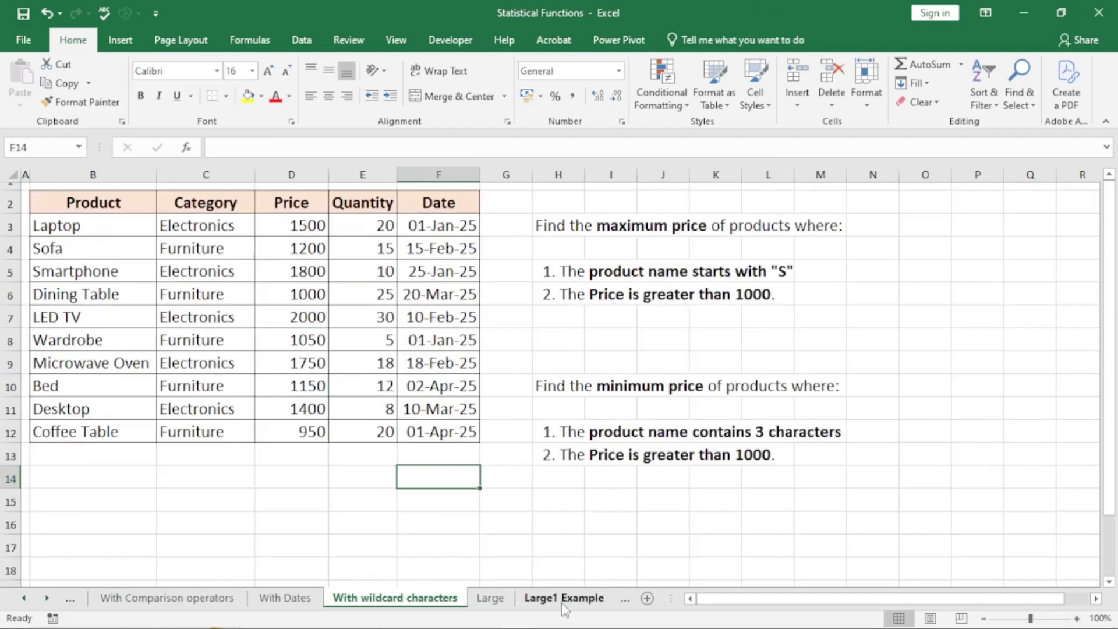
- Point out the table's product names, prices and dates, then start =maxifs in I8
{"action": "left_click", "coordinate": [581, 317]}
{"action": "left_click", "coordinate": [569, 333]}
{"action": "left_click_drag", "start_coordinate": [76, 228], "coordinate": [80, 317]}
{"action": "left_click_drag", "start_coordinate": [195, 249], "coordinate": [192, 340]}
{"action": "left_click_drag", "start_coordinate": [298, 247], "coordinate": [300, 340]}
{"action": "left_click_drag", "start_coordinate": [360, 268], "coordinate": [367, 362]}
{"action": "left_click_drag", "start_coordinate": [442, 245], "coordinate": [444, 336]}
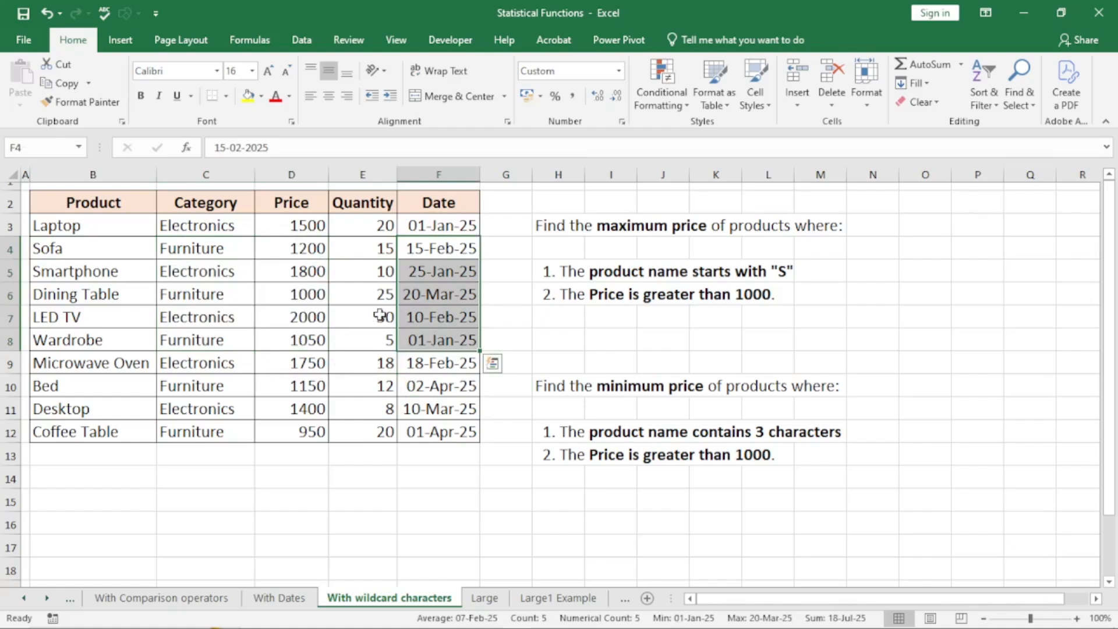
{"action": "left_click", "coordinate": [597, 336]}
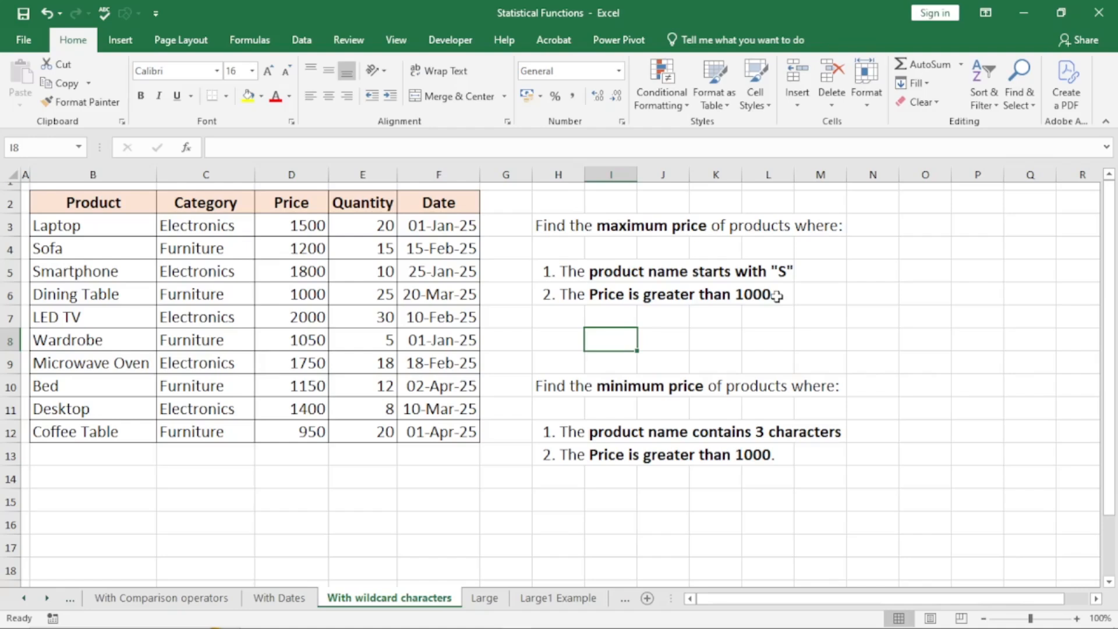
{"action": "type", "text": "="}
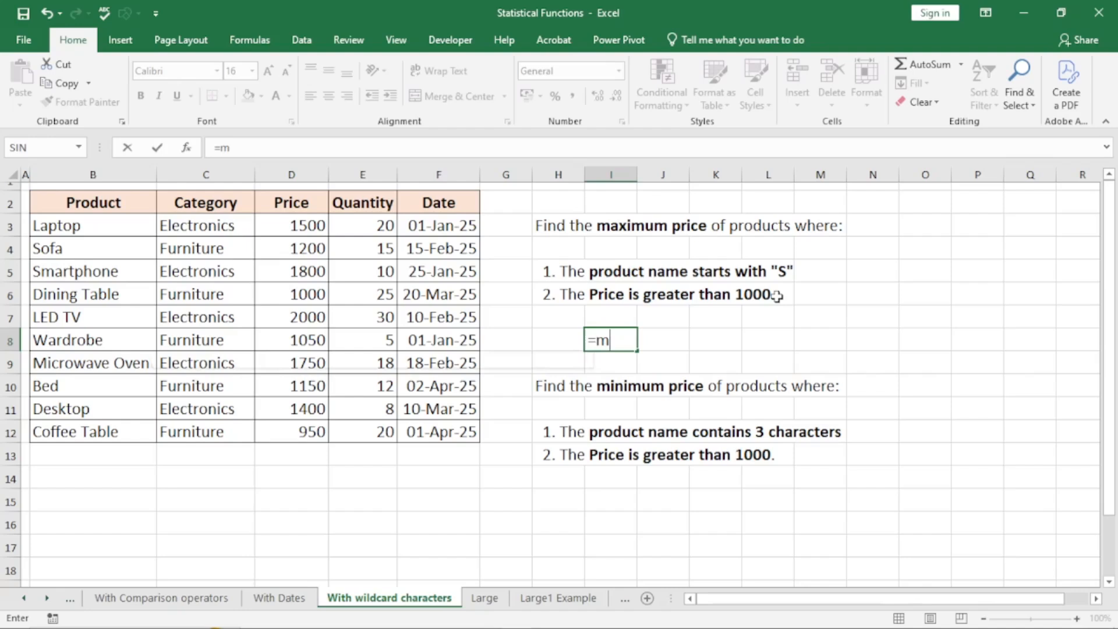
{"action": "type", "text": "maxifs"}
- Enter =MAXIFS(D3:D12,B3:B12,"S*",">"&D6) in I8, which Excel rejects for too few arguments
{"action": "key", "text": "Tab"}
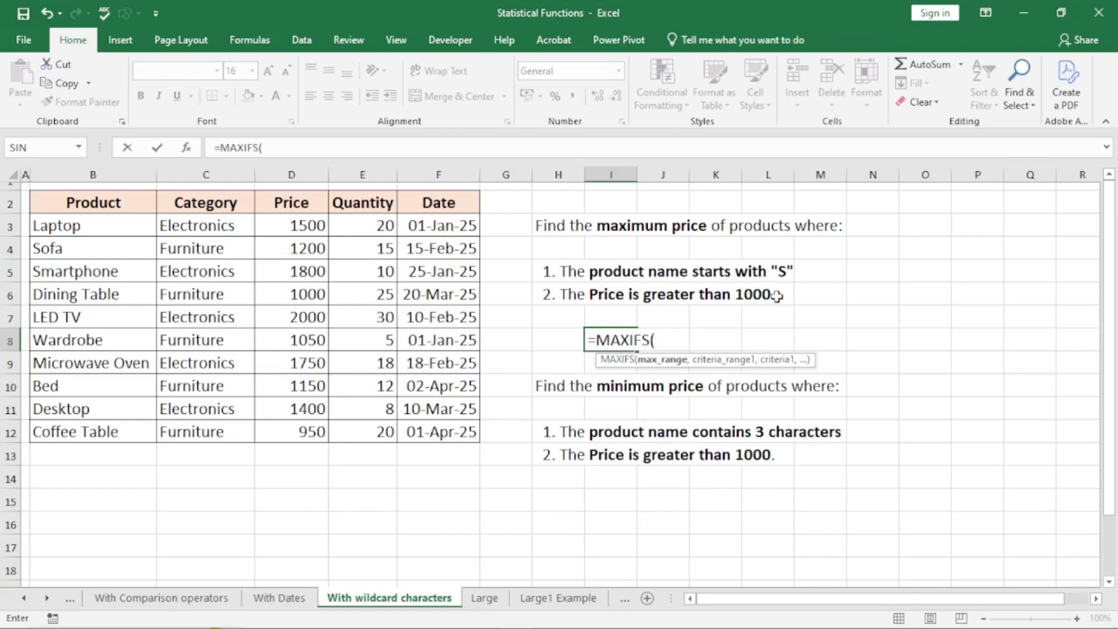
{"action": "left_click_drag", "start_coordinate": [300, 228], "coordinate": [347, 427]}
{"action": "type", "text": ","}
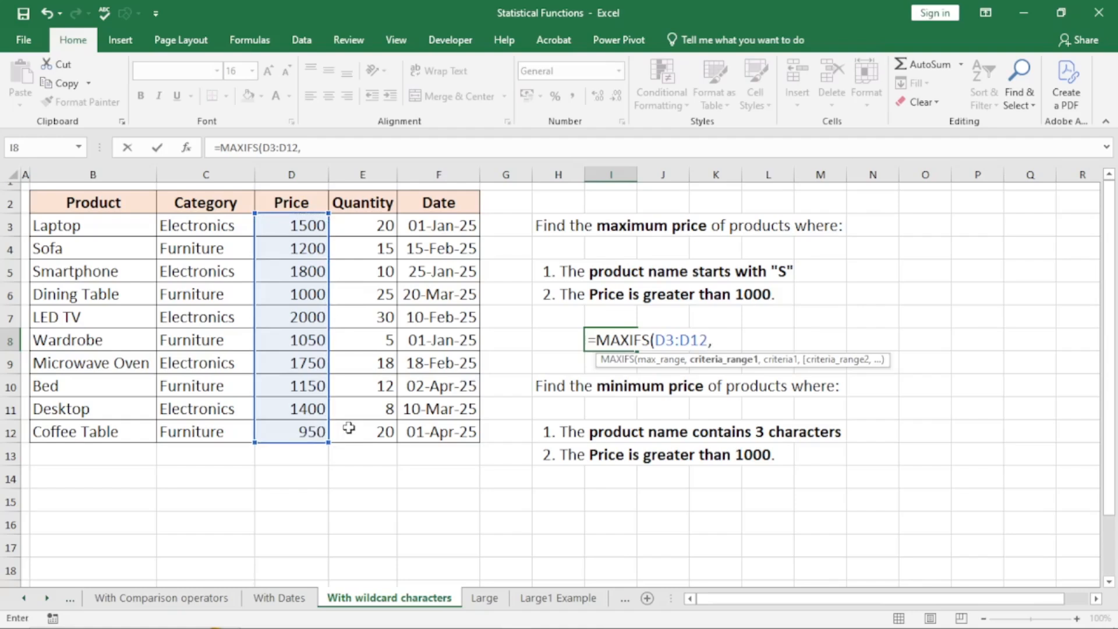
{"action": "left_click_drag", "start_coordinate": [88, 228], "coordinate": [90, 430]}
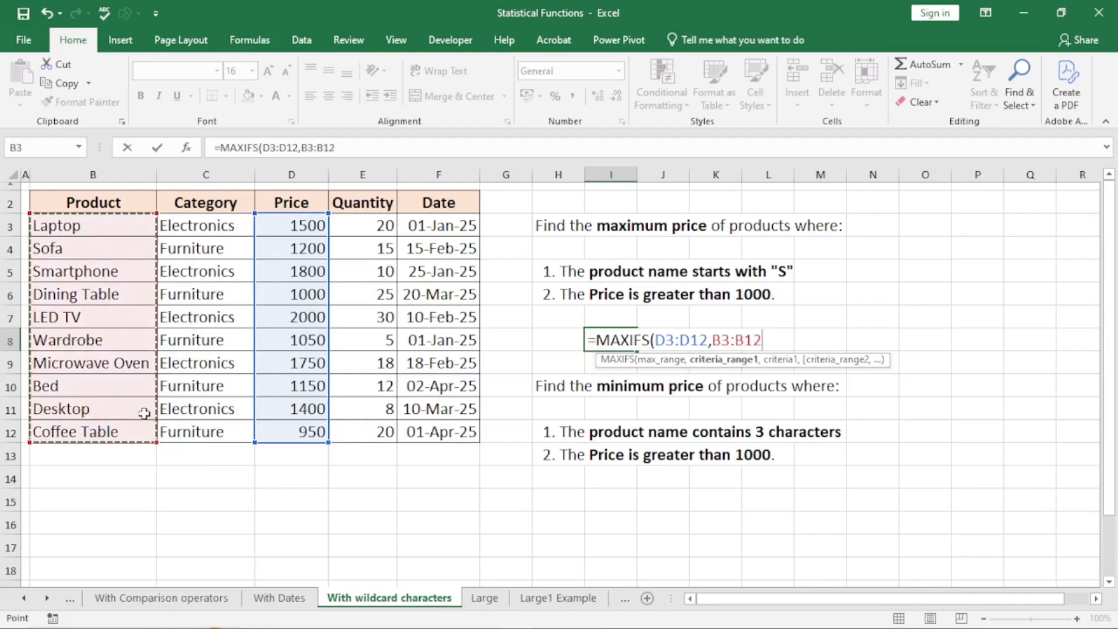
{"action": "type", "text": ","}
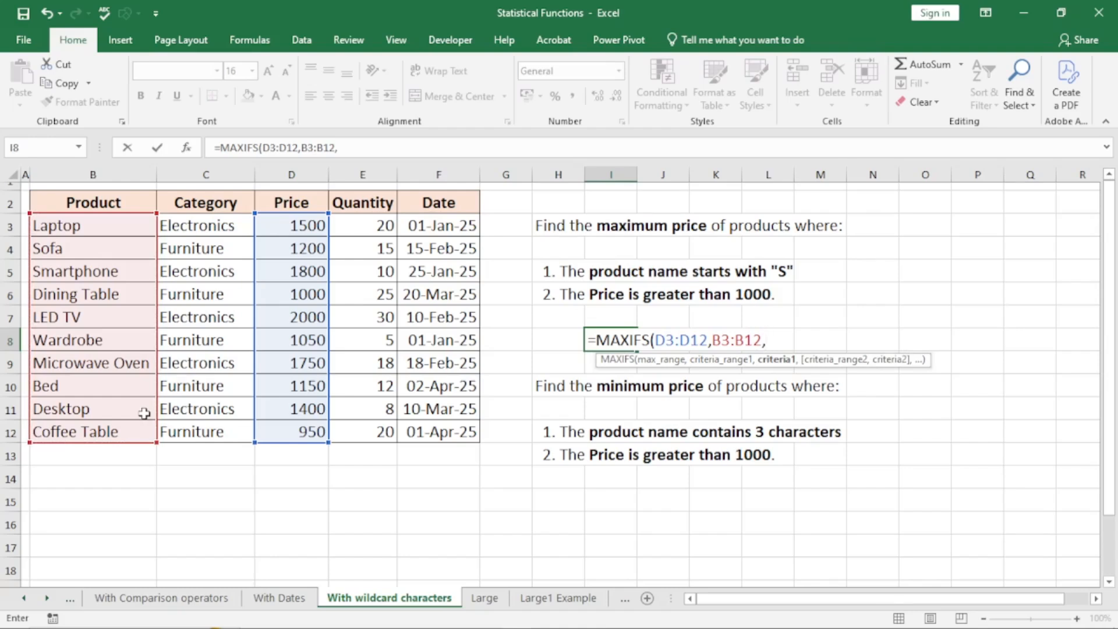
{"action": "type", "text": "\"S*"}
{"action": "type", "text": "\""}
{"action": "type", "text": ","}
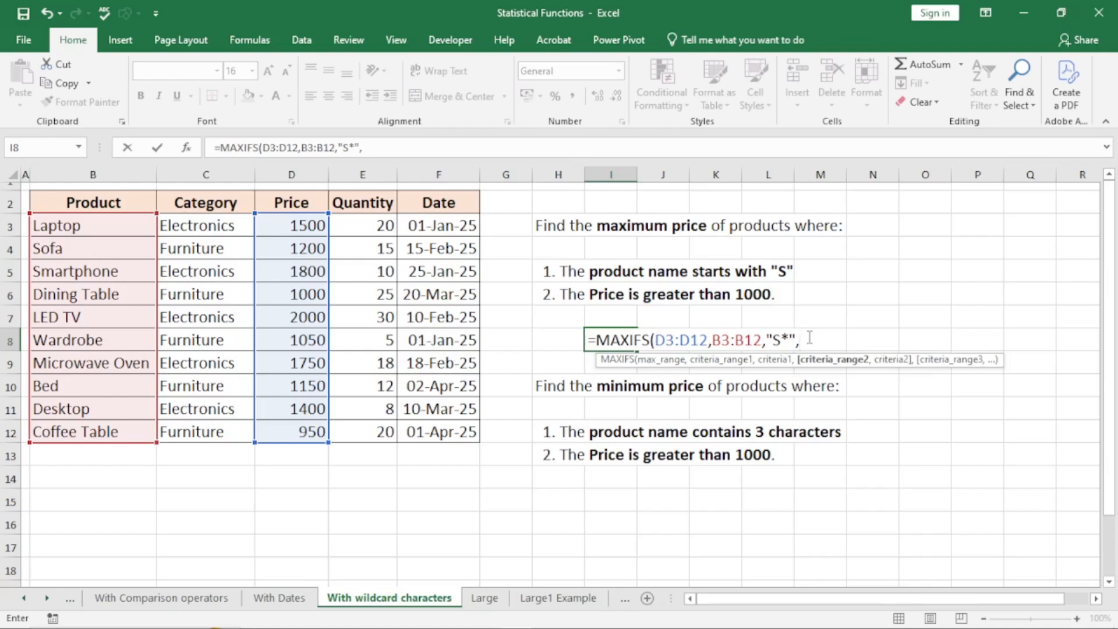
{"action": "type", "text": "\">\"&"}
{"action": "left_click", "coordinate": [295, 295]}
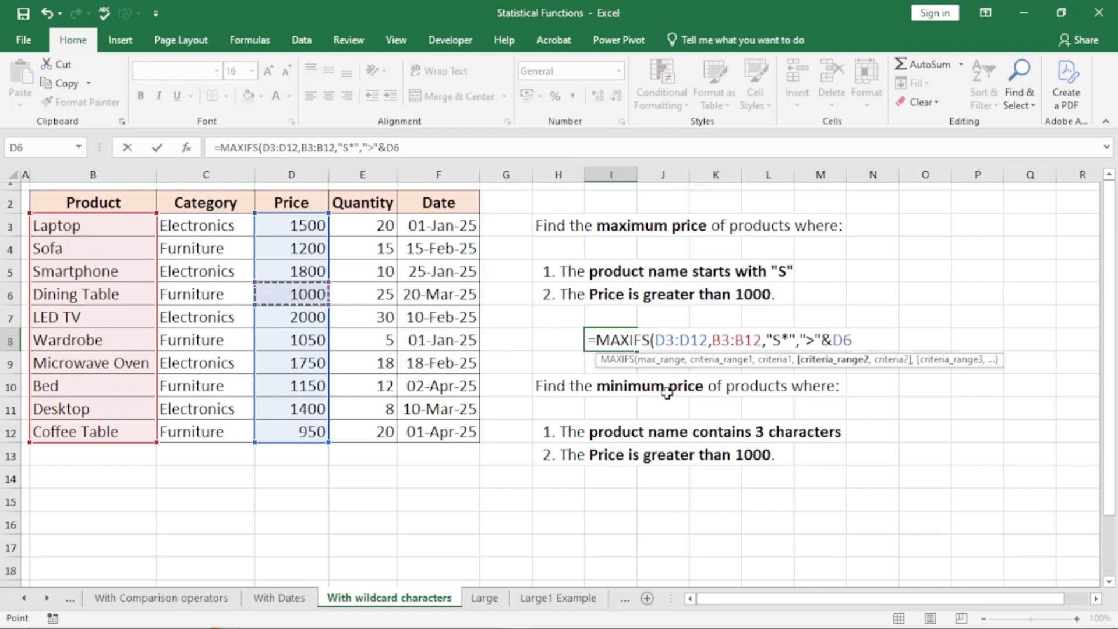
{"action": "type", "text": ")"}
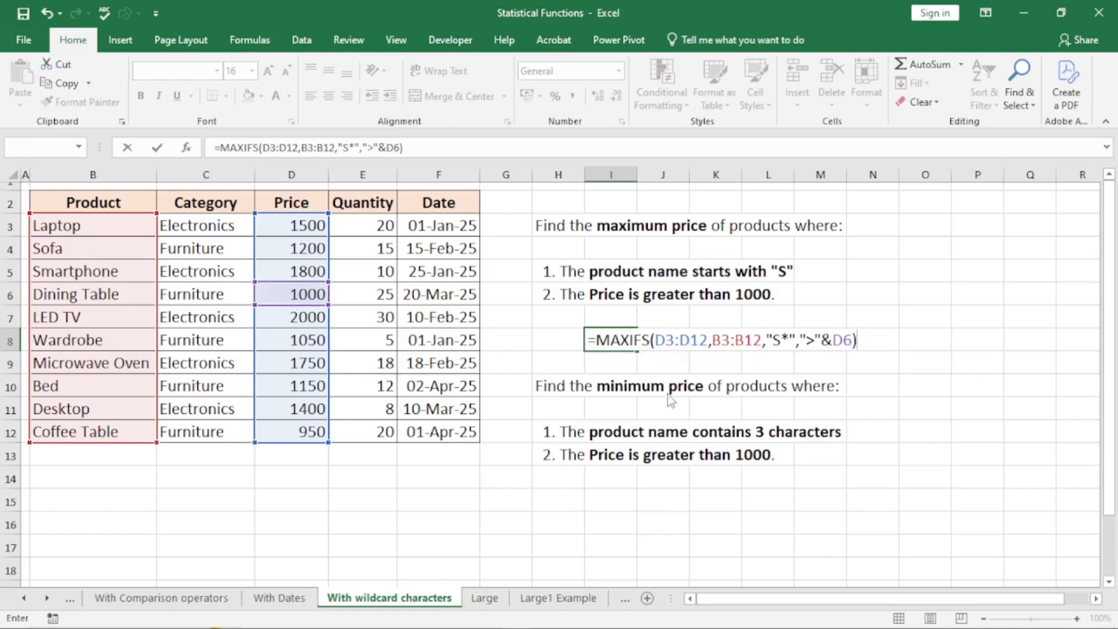
{"action": "key", "text": "Return"}
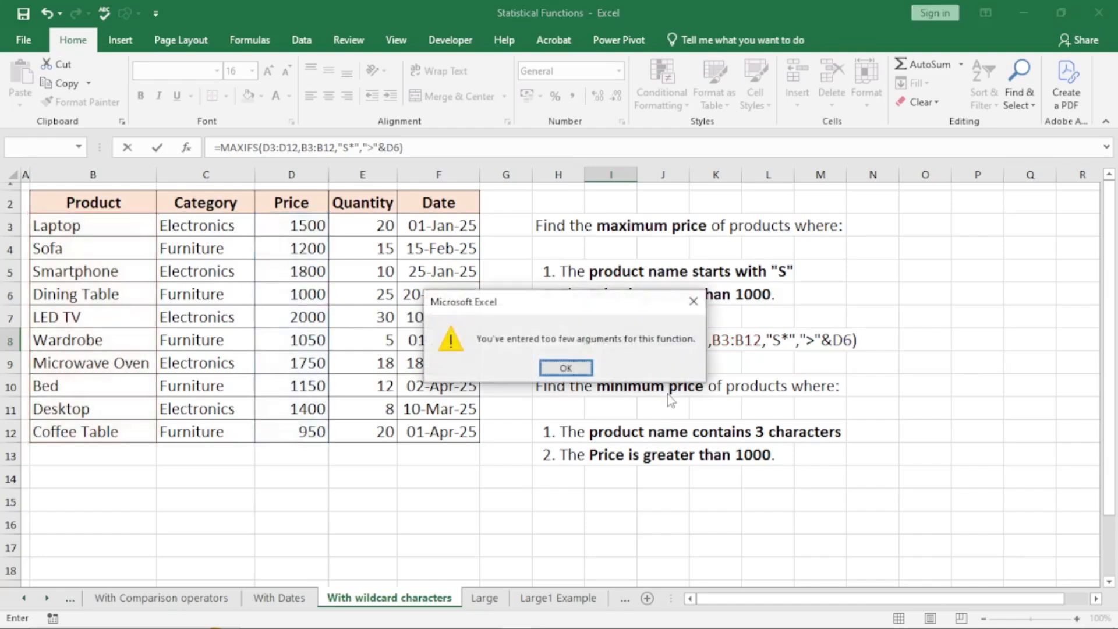
- Correct I8 to =MAXIFS(D3:D12,B3:B12,"S*",D3:D12,">"&D6), returning 1800
{"action": "left_click", "coordinate": [590, 369]}
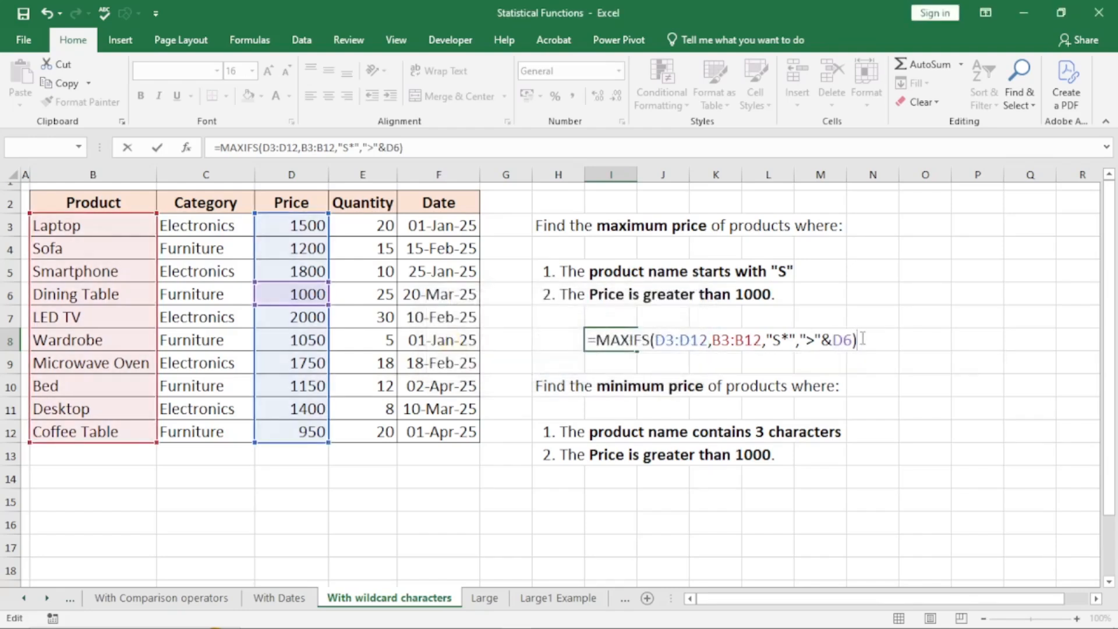
{"action": "key", "text": "BackSpace"}
{"action": "key", "text": "BackSpace"}
{"action": "key", "text": "BackSpace"}
{"action": "key", "text": "BackSpace"}
{"action": "key", "text": "BackSpace"}
{"action": "key", "text": "BackSpace"}
{"action": "key", "text": "BackSpace"}
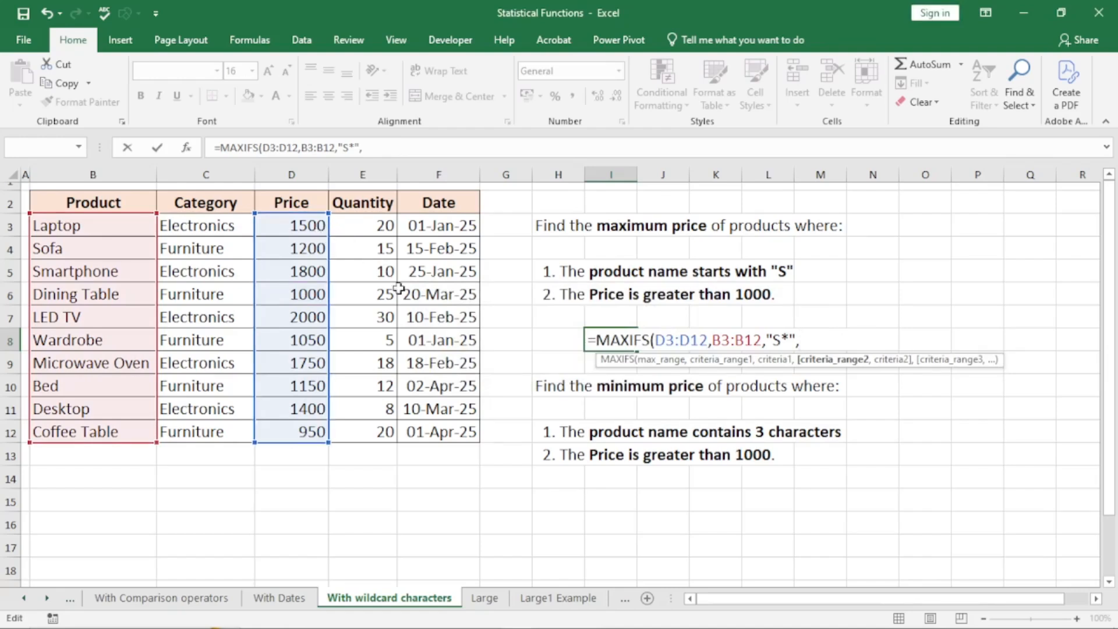
{"action": "left_click_drag", "start_coordinate": [301, 222], "coordinate": [330, 433]}
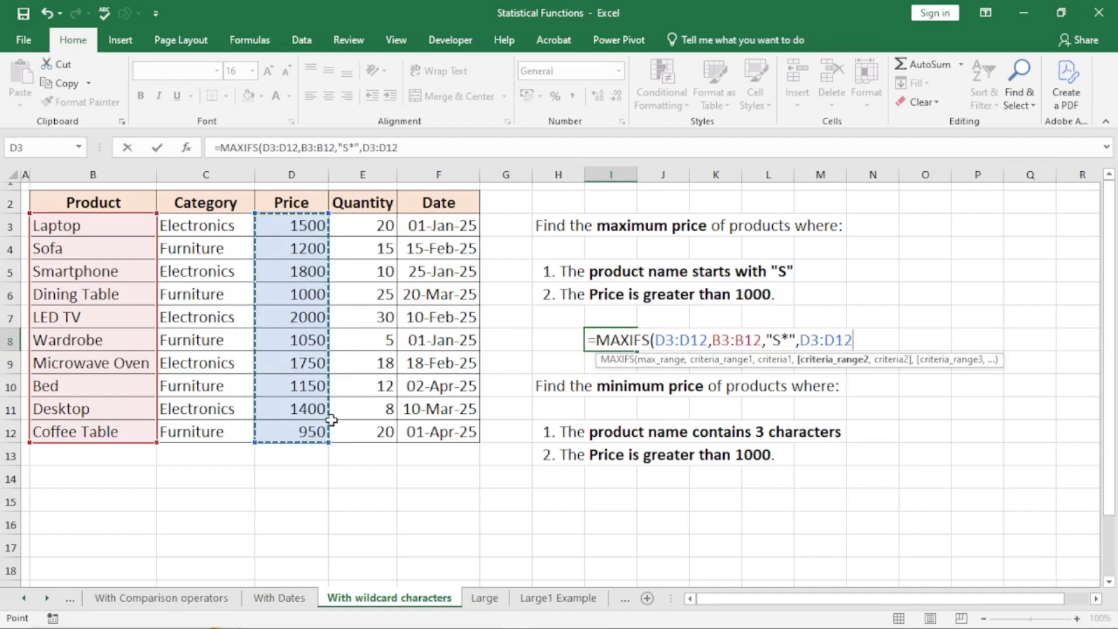
{"action": "type", "text": ","}
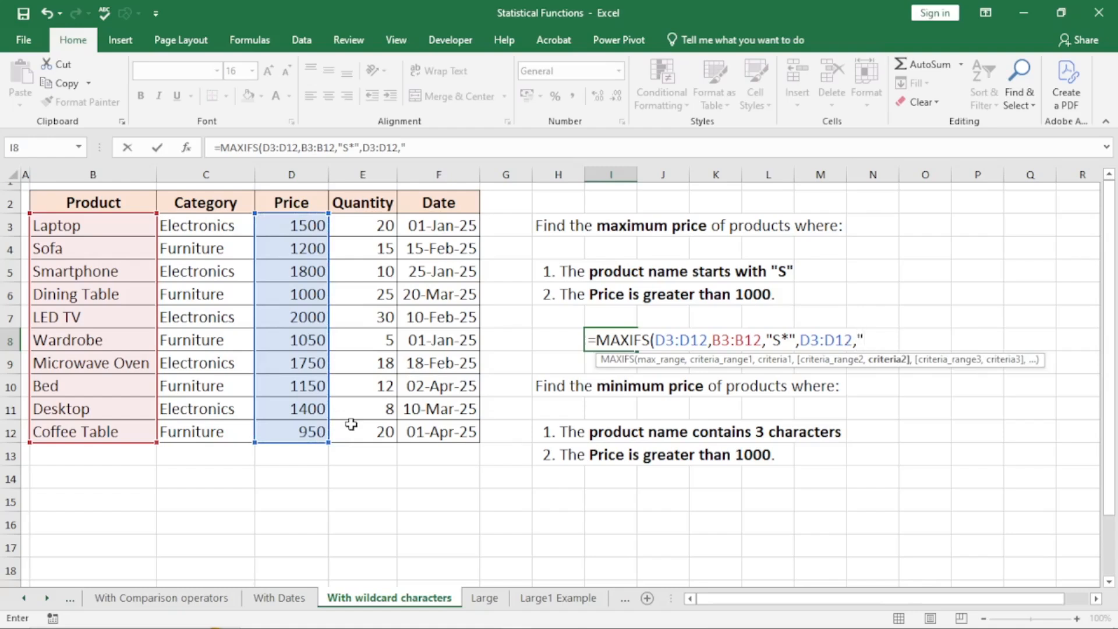
{"action": "type", "text": ">\"&"}
{"action": "left_click", "coordinate": [299, 293]}
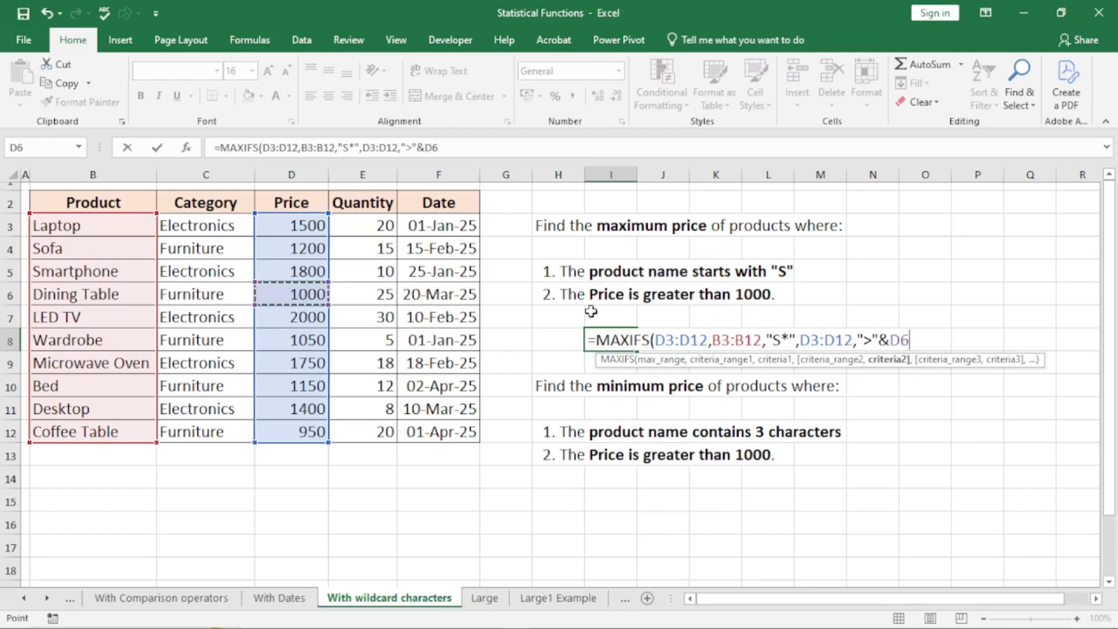
{"action": "type", "text": ")"}
{"action": "key", "text": "Return"}
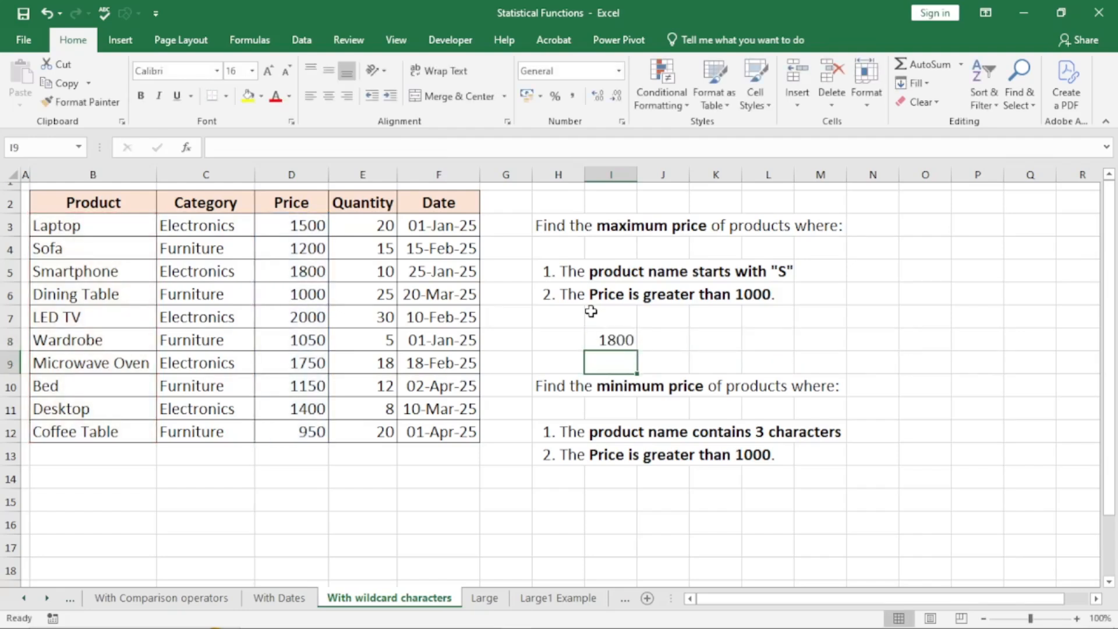
- Verify the 1800 result against Smartphone's price in row 5
{"action": "left_click", "coordinate": [308, 273]}
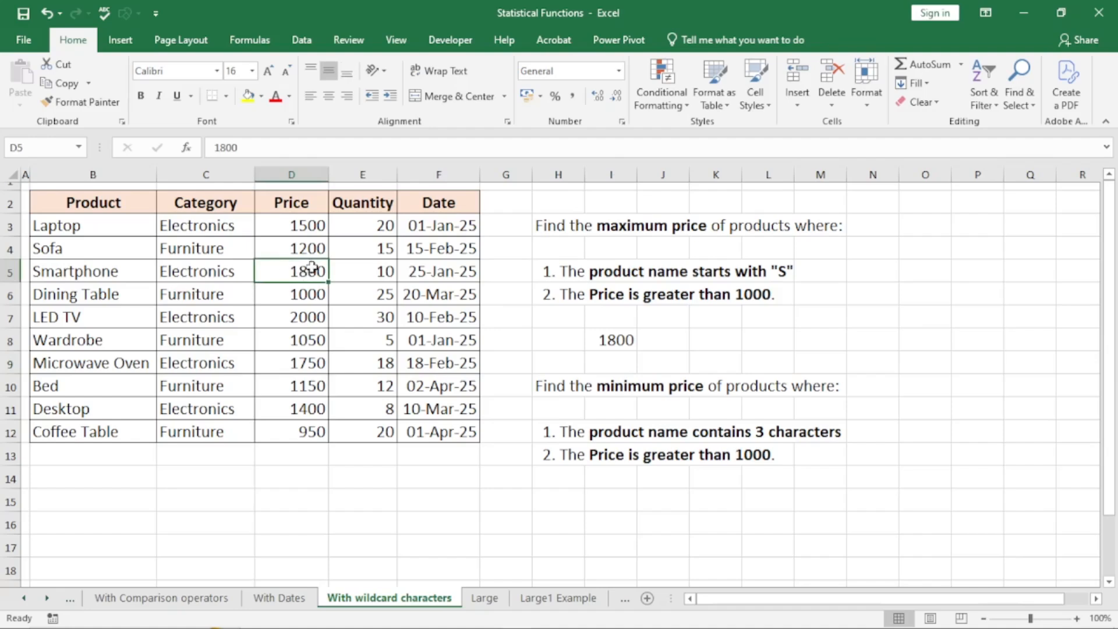
{"action": "left_click", "coordinate": [101, 272]}
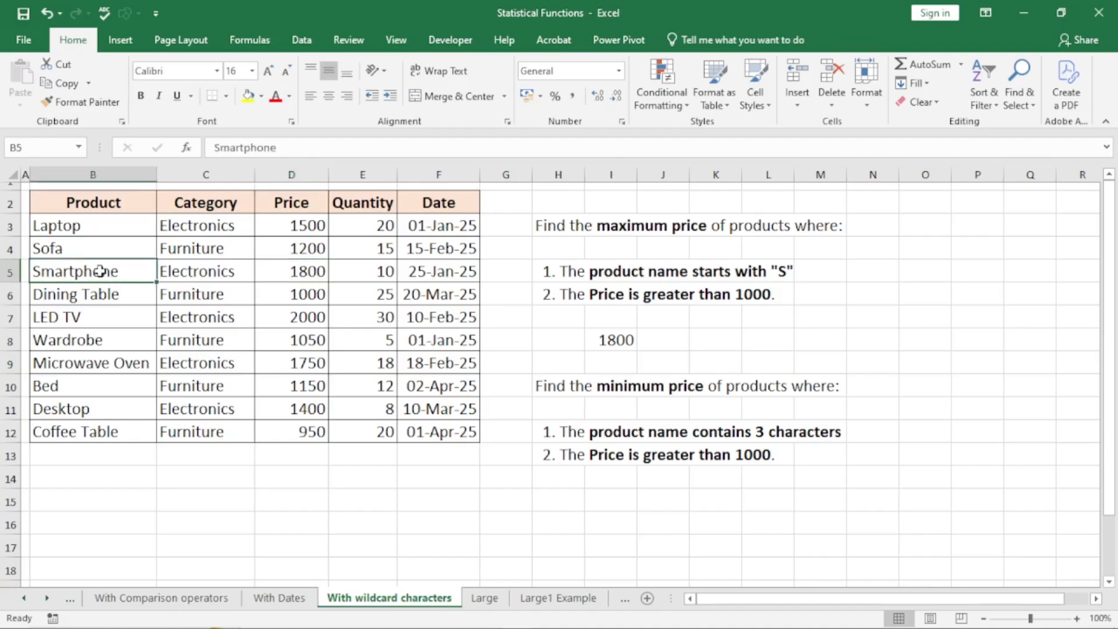
{"action": "left_click", "coordinate": [608, 499]}
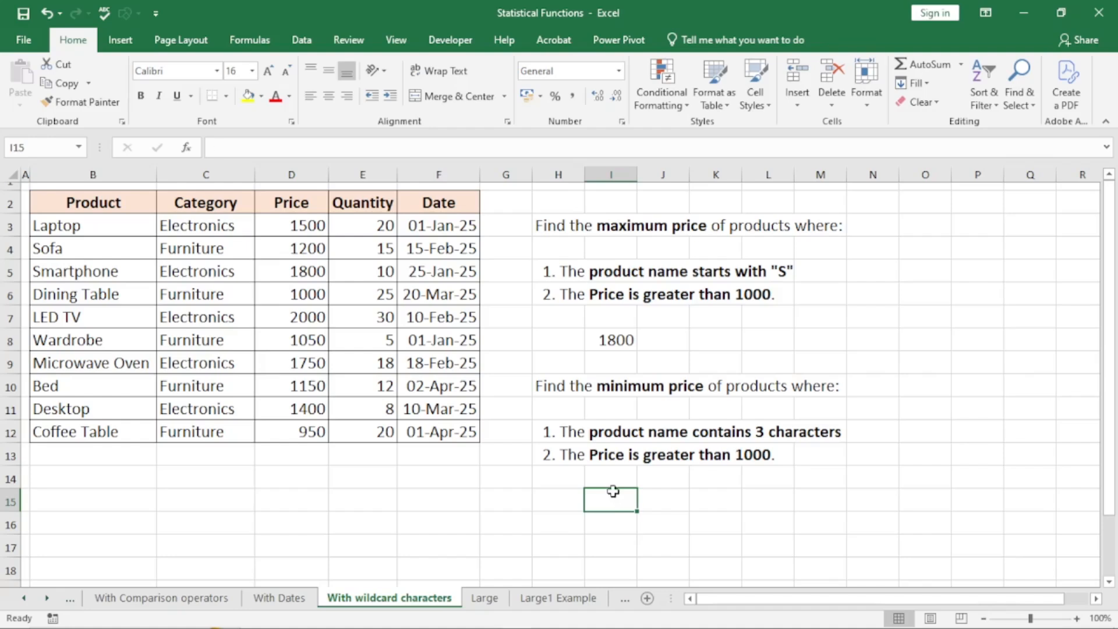
- Enter =MINIFS(D3:D12,B3:B12,"???",D3:D12,">"&D6) in I15 for three-character names over 1000
{"action": "type", "text": "=min"}
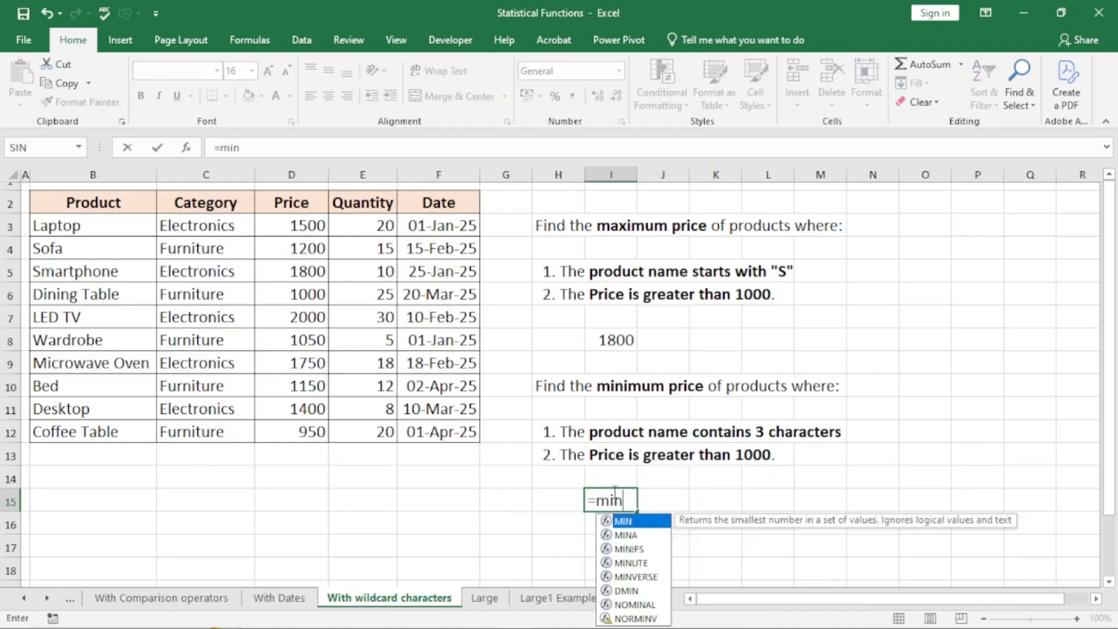
{"action": "type", "text": "ifs"}
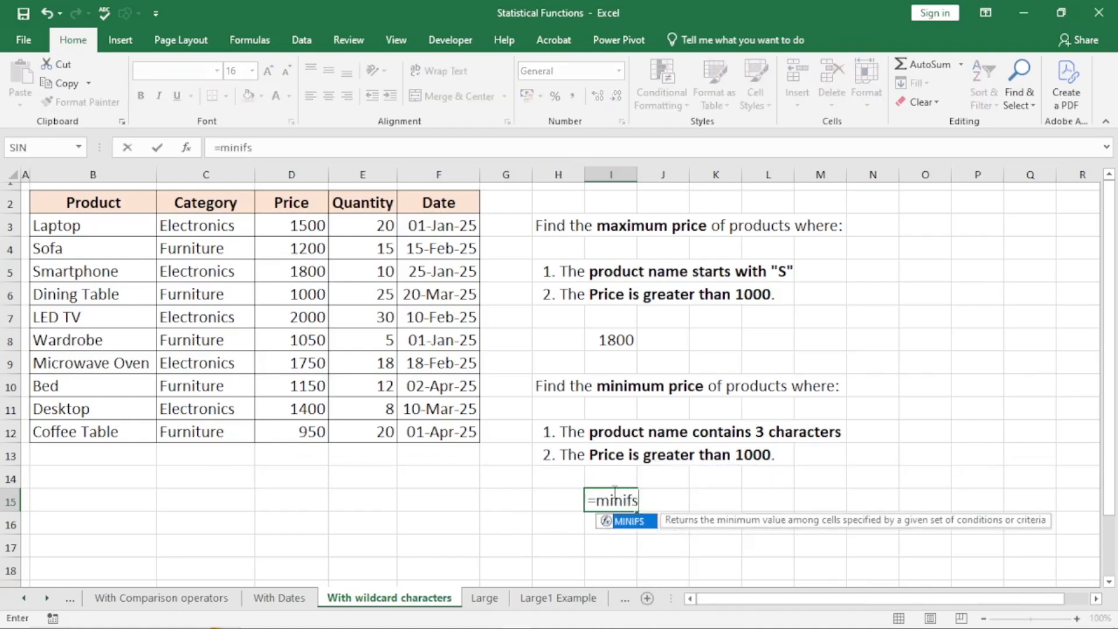
{"action": "key", "text": "Tab"}
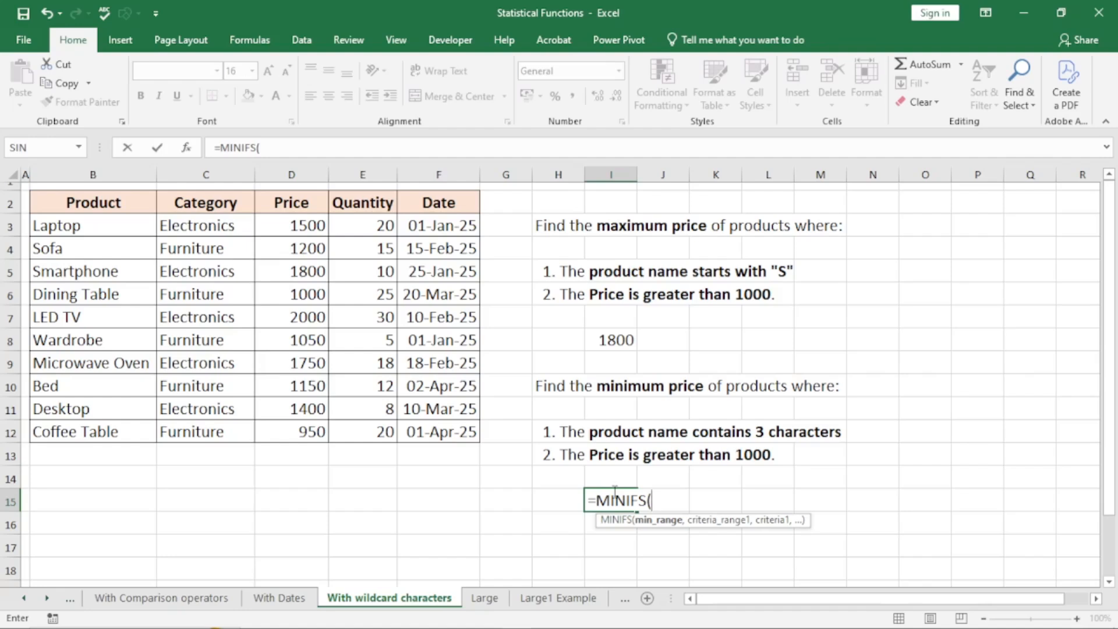
{"action": "left_click_drag", "start_coordinate": [302, 226], "coordinate": [314, 431]}
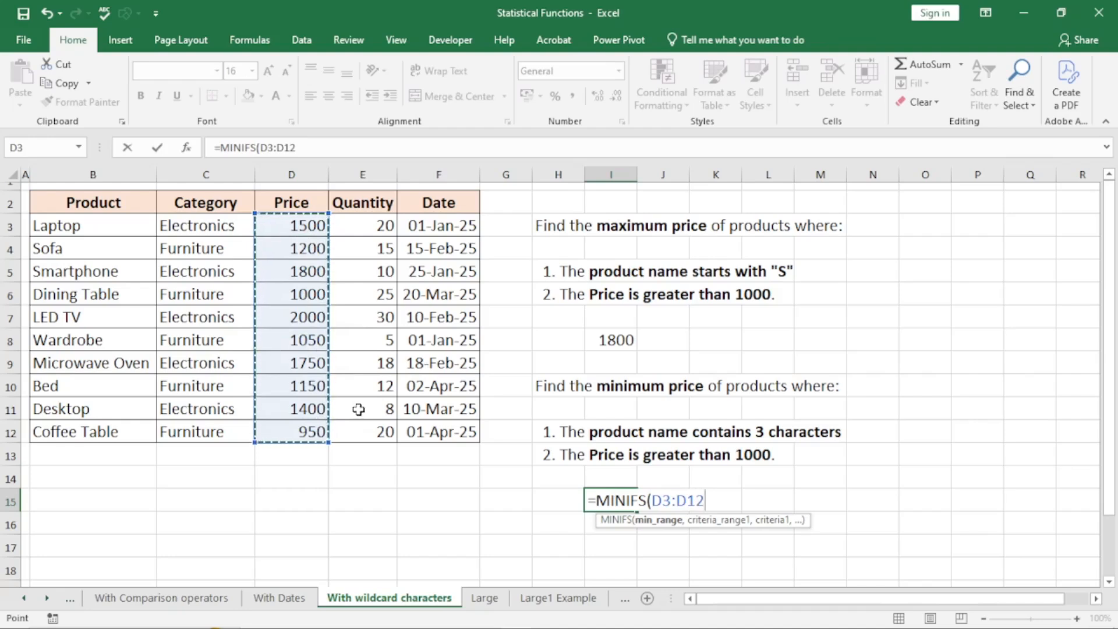
{"action": "type", "text": ","}
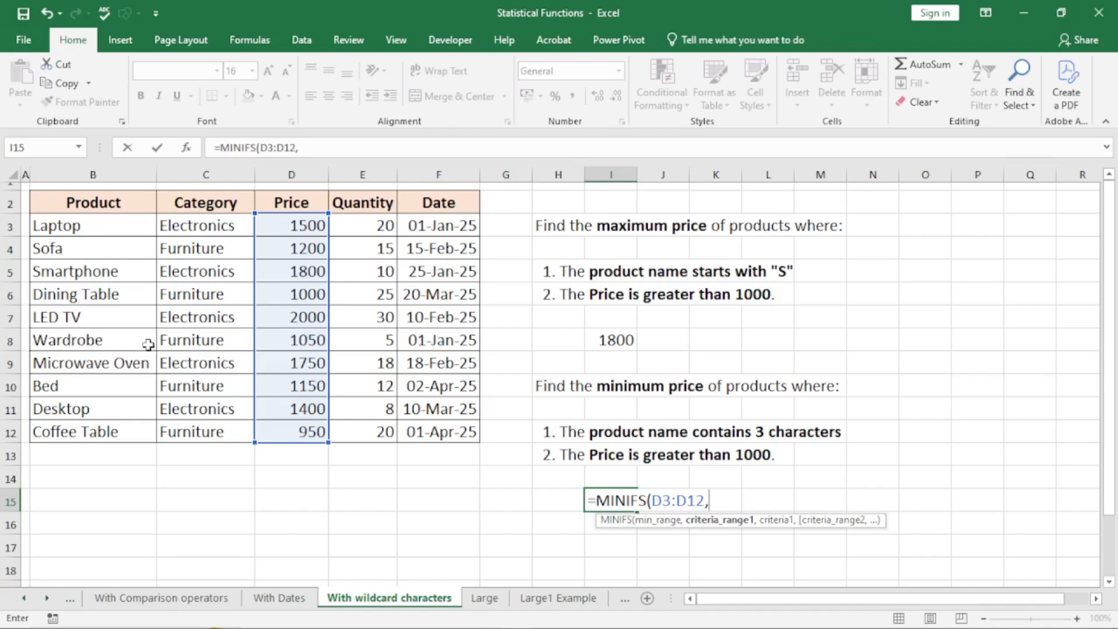
{"action": "left_click_drag", "start_coordinate": [75, 225], "coordinate": [104, 430]}
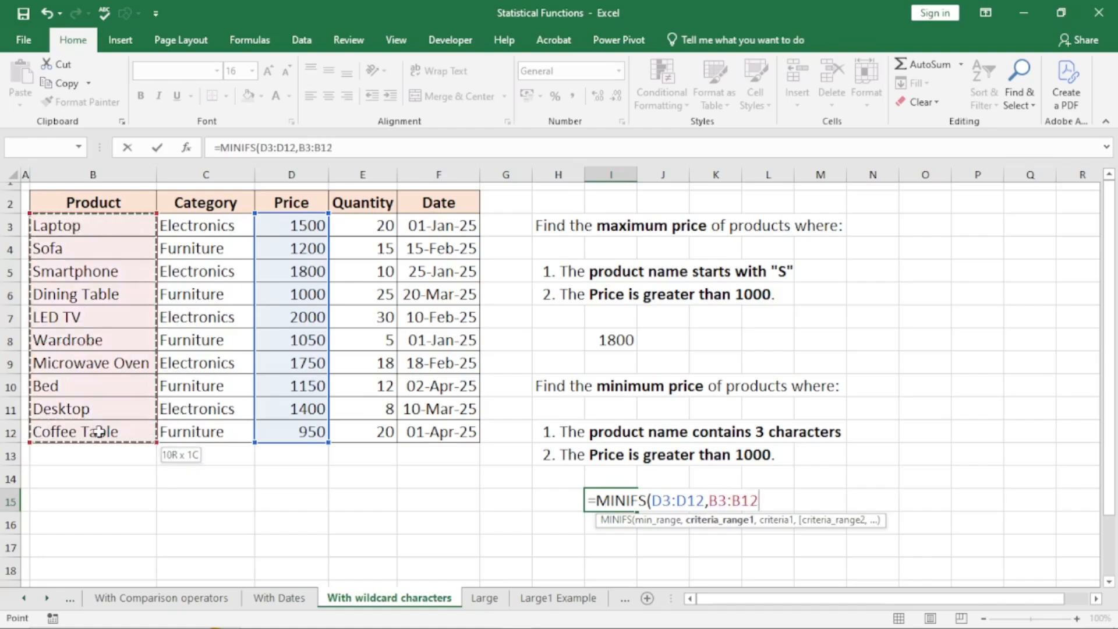
{"action": "type", "text": ",,"}
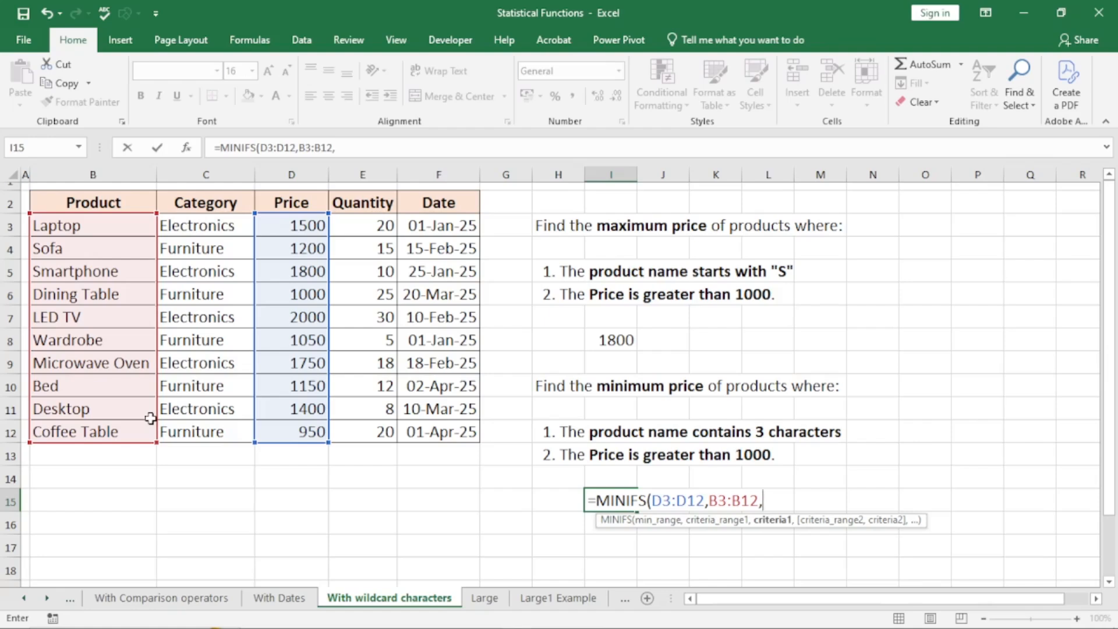
{"action": "type", "text": "\"???\","}
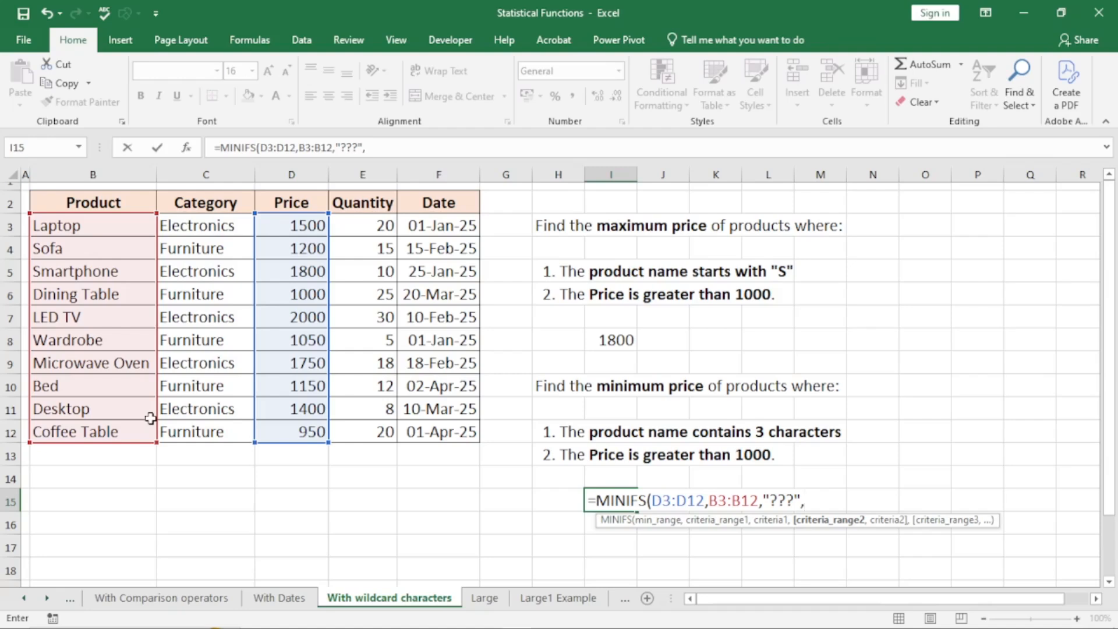
{"action": "left_click_drag", "start_coordinate": [298, 225], "coordinate": [306, 429]}
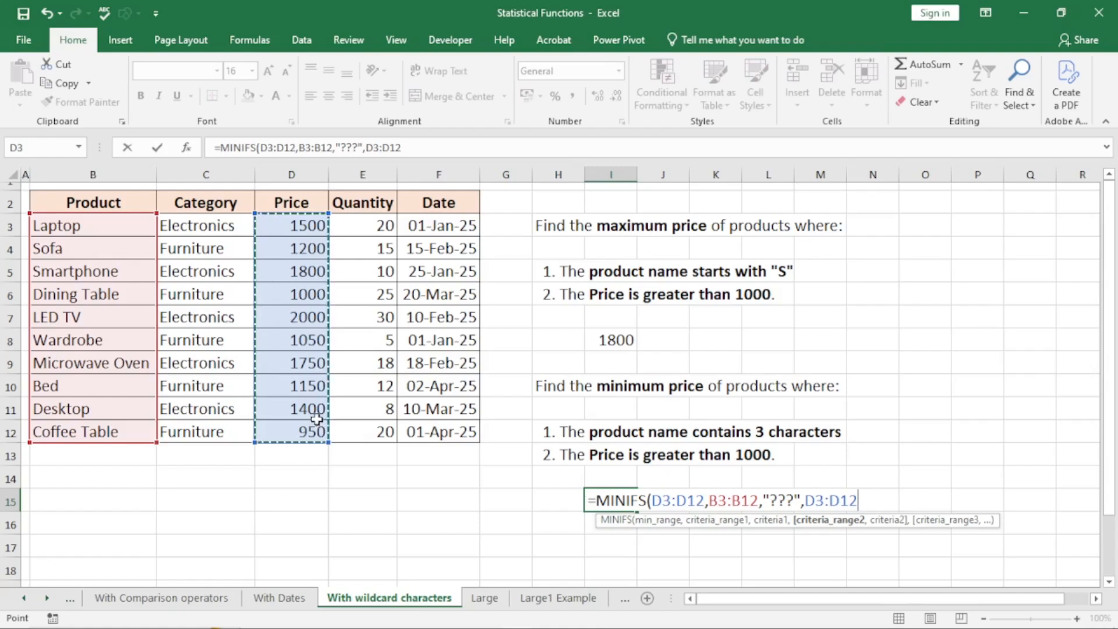
{"action": "type", "text": ","}
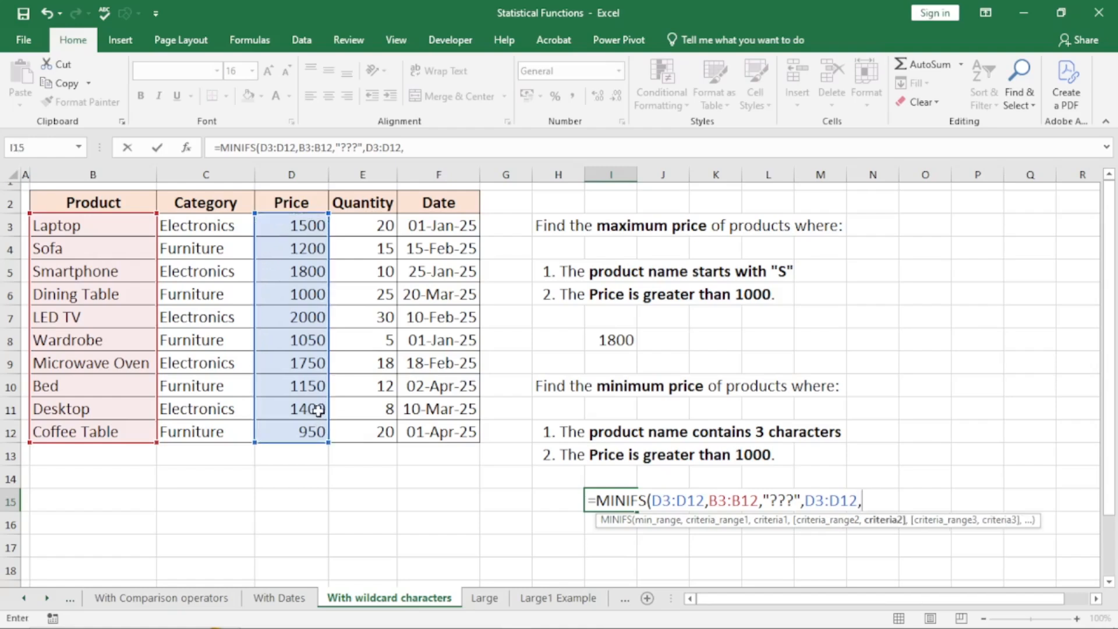
{"action": "type", "text": "\">\"&"}
{"action": "left_click", "coordinate": [313, 294]}
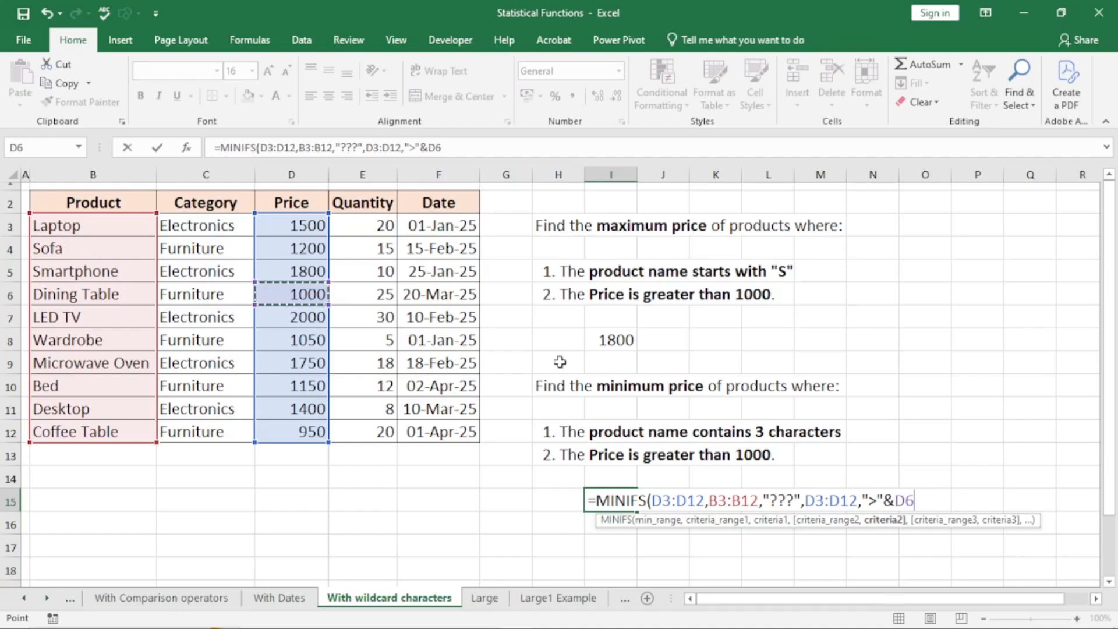
{"action": "type", "text": ")"}
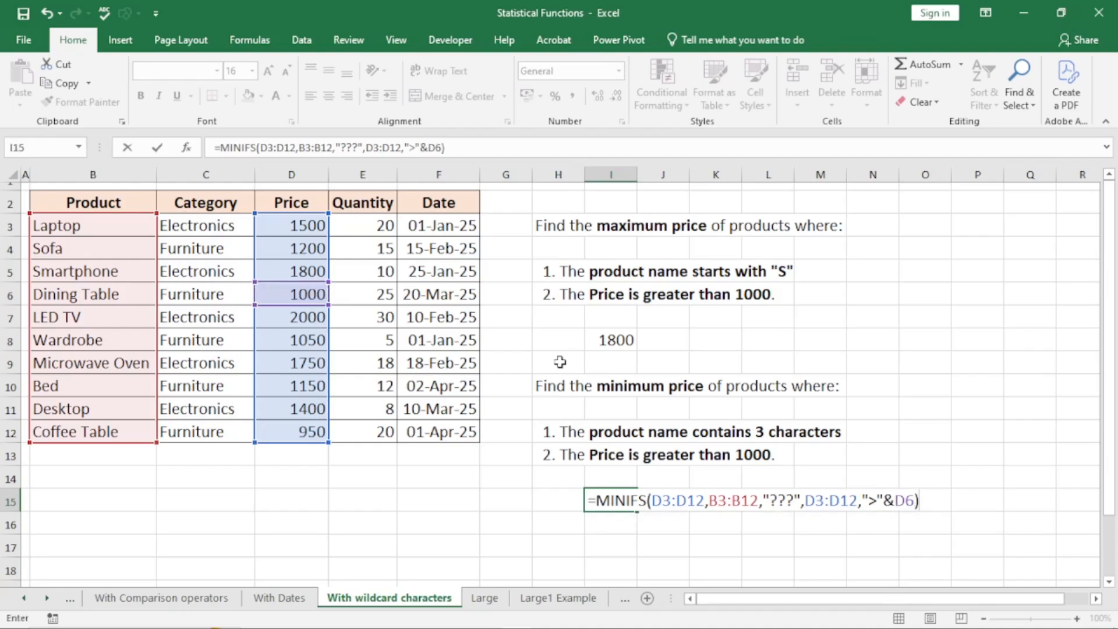
{"action": "key", "text": "Return"}
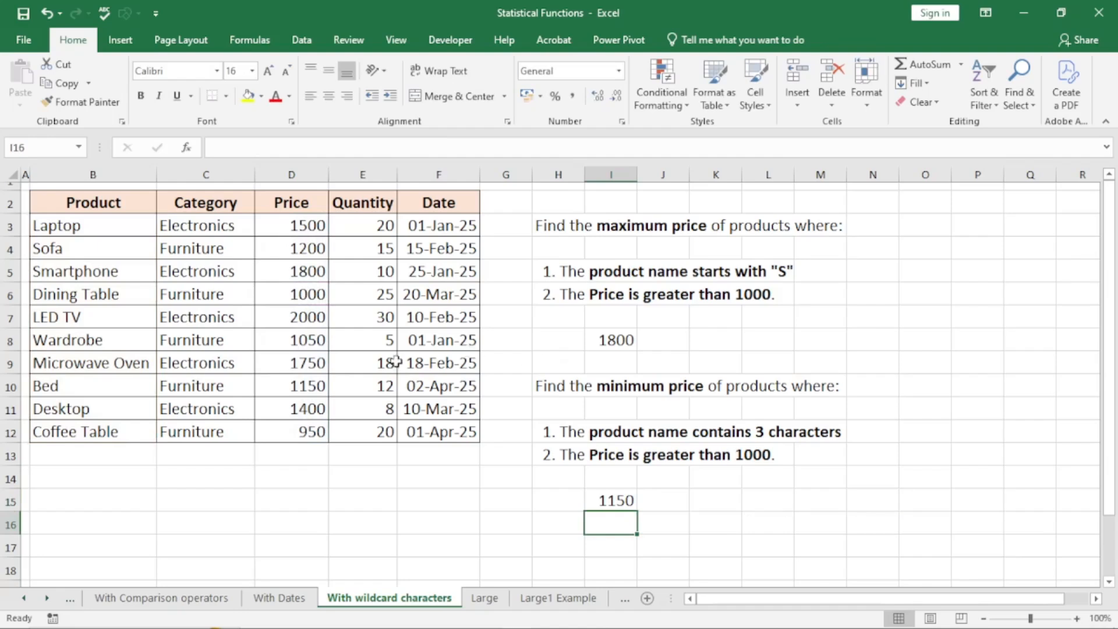
- Check that Bed's 1150 price is the current MINIFS result in I15
{"action": "left_click", "coordinate": [71, 389]}
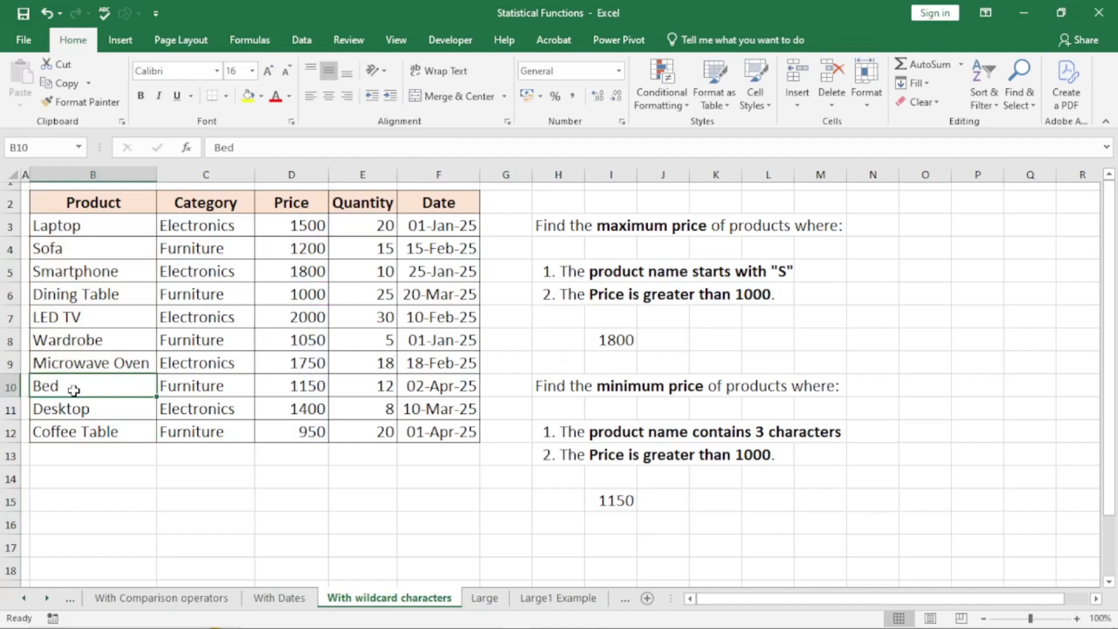
{"action": "left_click", "coordinate": [290, 388]}
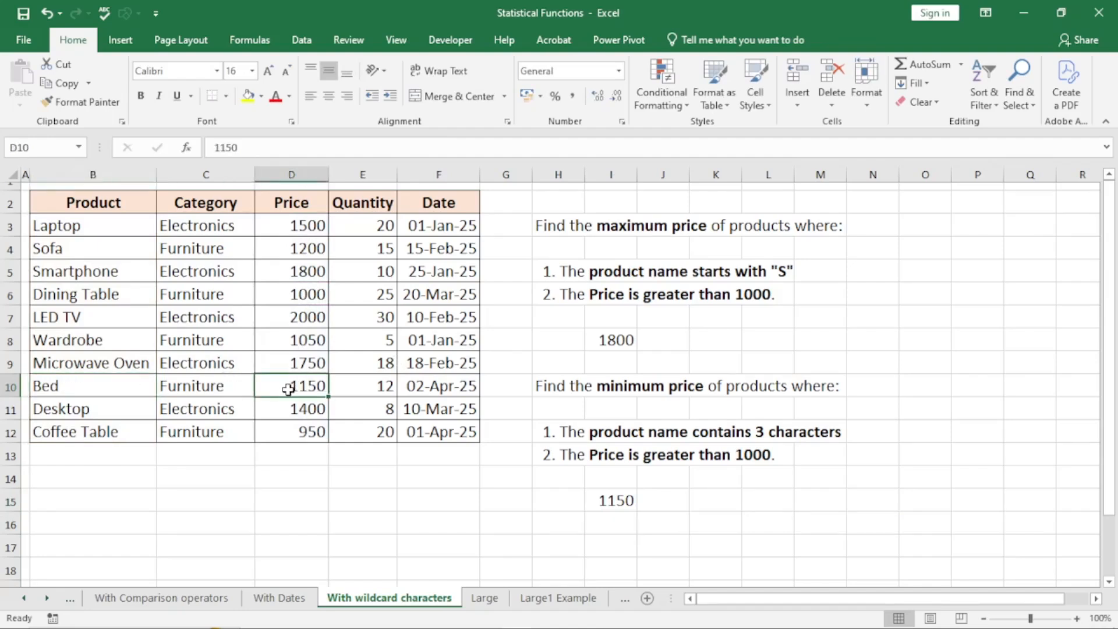
{"action": "left_click", "coordinate": [619, 504]}
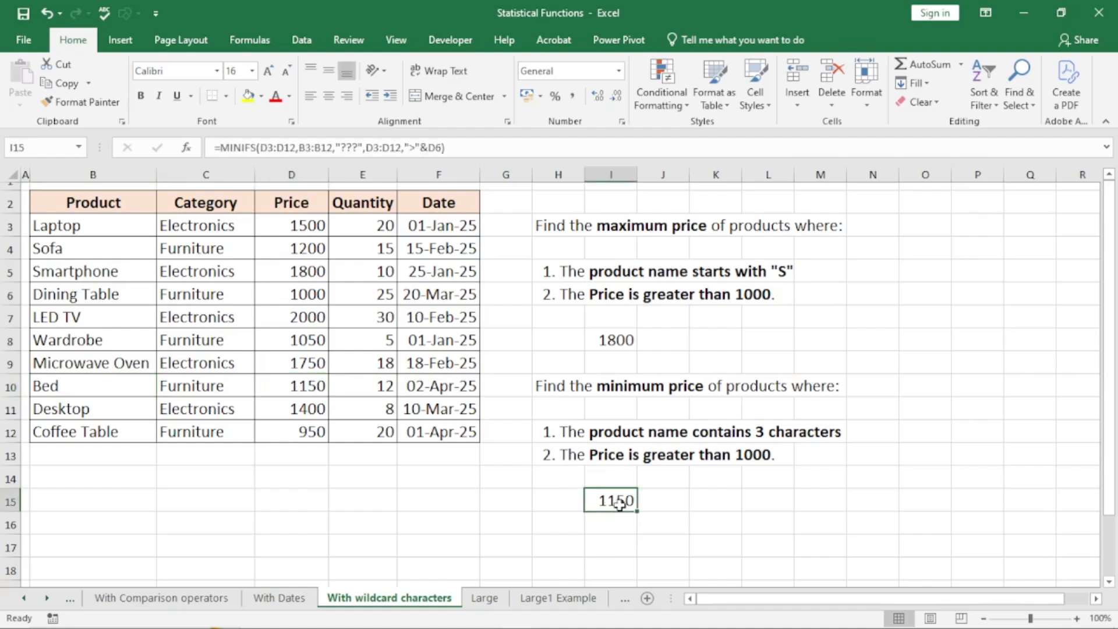
- Rename Wardrobe in B8 to War by deleting "drobe"
{"action": "double_click", "coordinate": [70, 341]}
{"action": "left_click_drag", "start_coordinate": [104, 340], "coordinate": [63, 340]}
{"action": "key", "text": "BackSpace"}
{"action": "left_click", "coordinate": [91, 414]}
- Confirm I15 now shows 1050, War's price, below Bed's 1150
{"action": "left_click", "coordinate": [76, 341]}
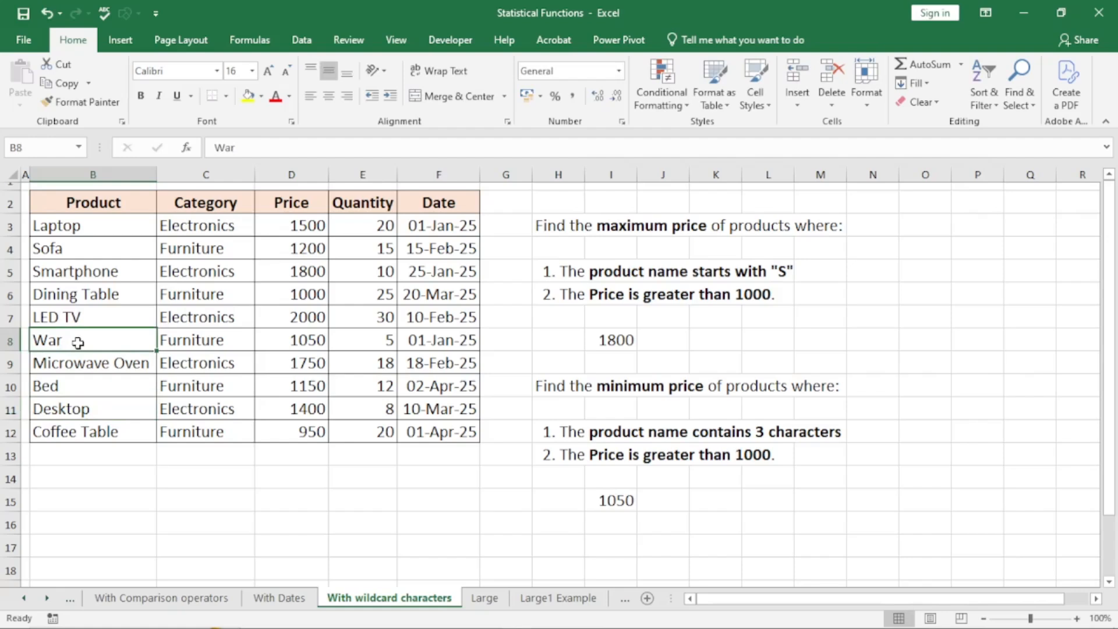
{"action": "left_click", "coordinate": [298, 342]}
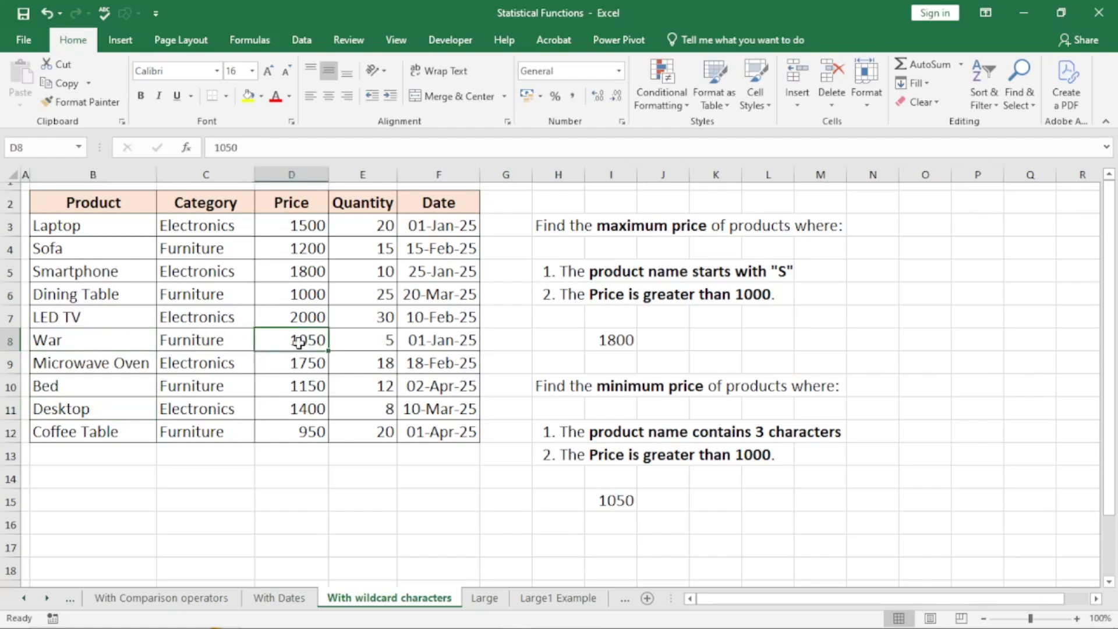
{"action": "left_click", "coordinate": [607, 500]}
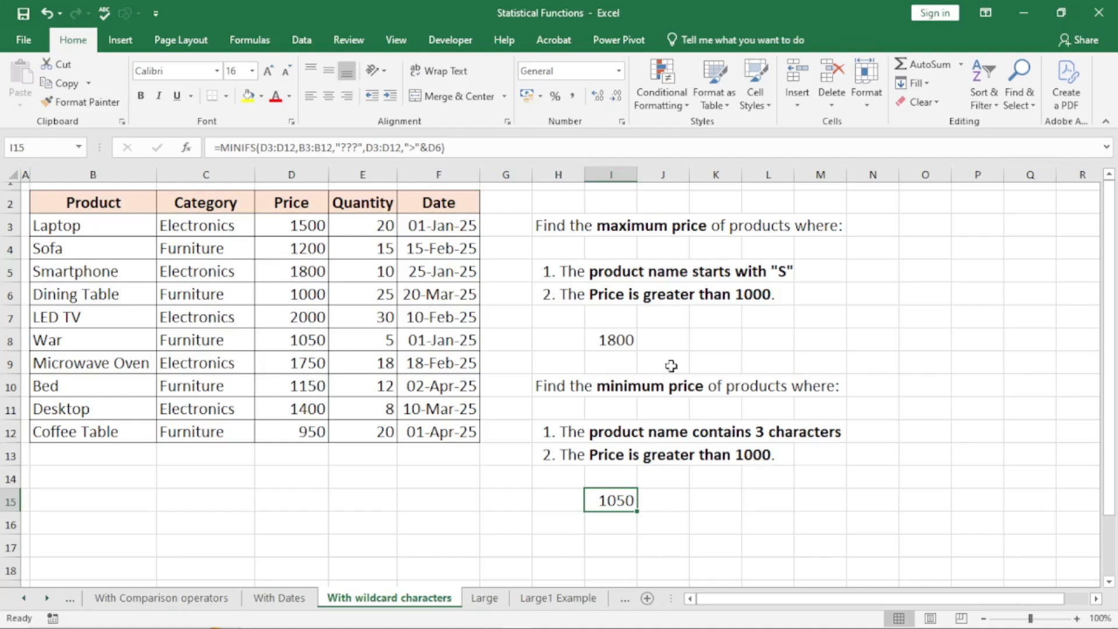
{"action": "left_click", "coordinate": [304, 342]}
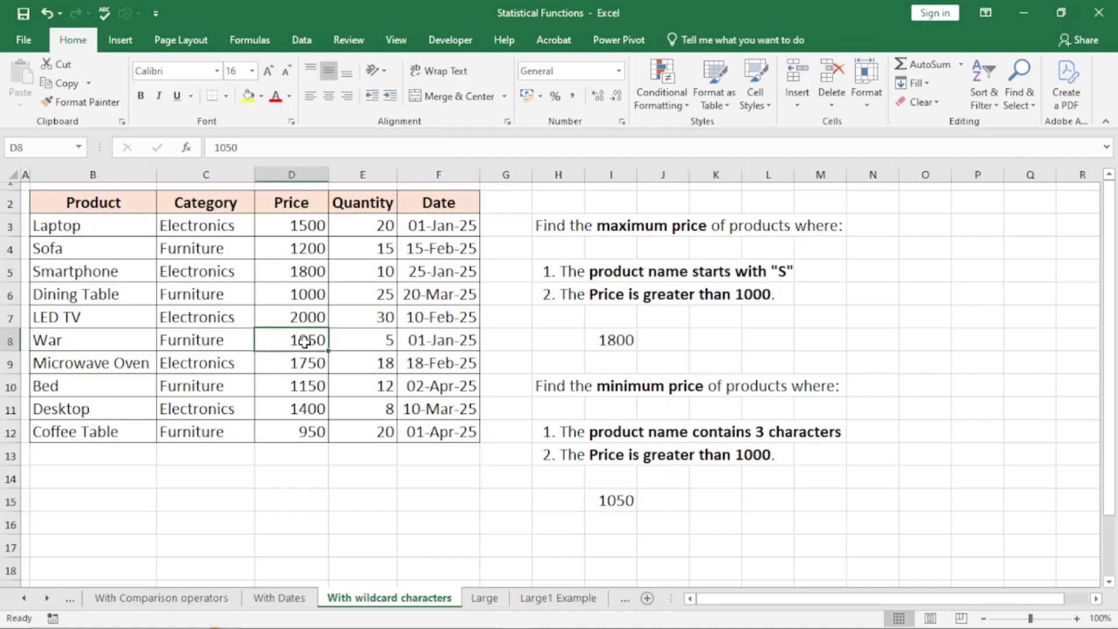
{"action": "left_click", "coordinate": [314, 389]}
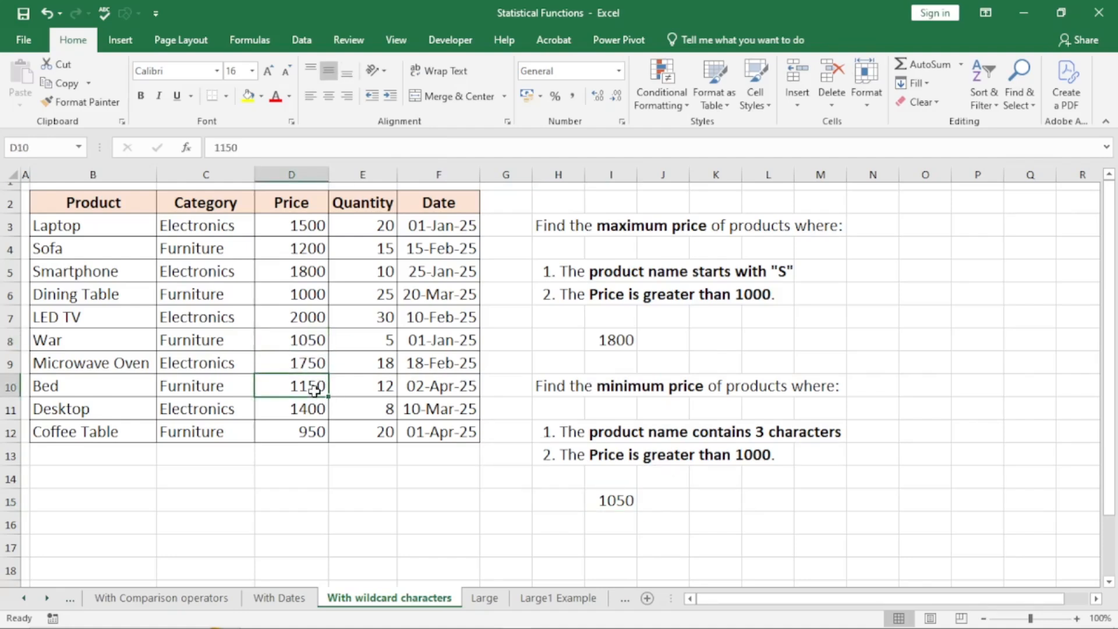
{"action": "left_click", "coordinate": [627, 500]}
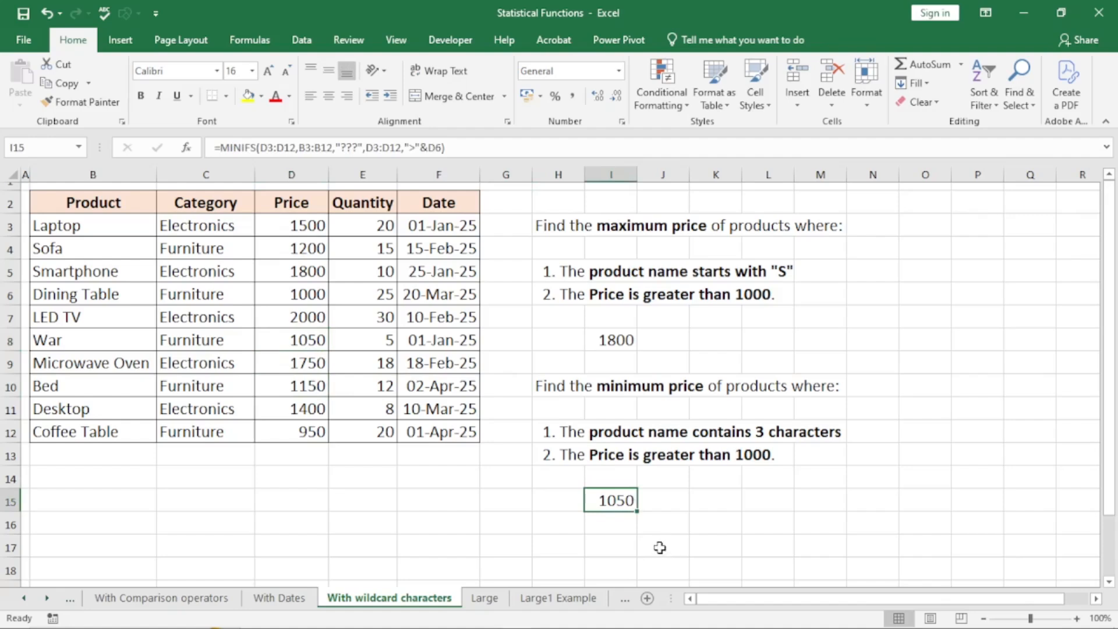
{"action": "left_click", "coordinate": [818, 408]}
{"action": "left_click", "coordinate": [920, 355]}
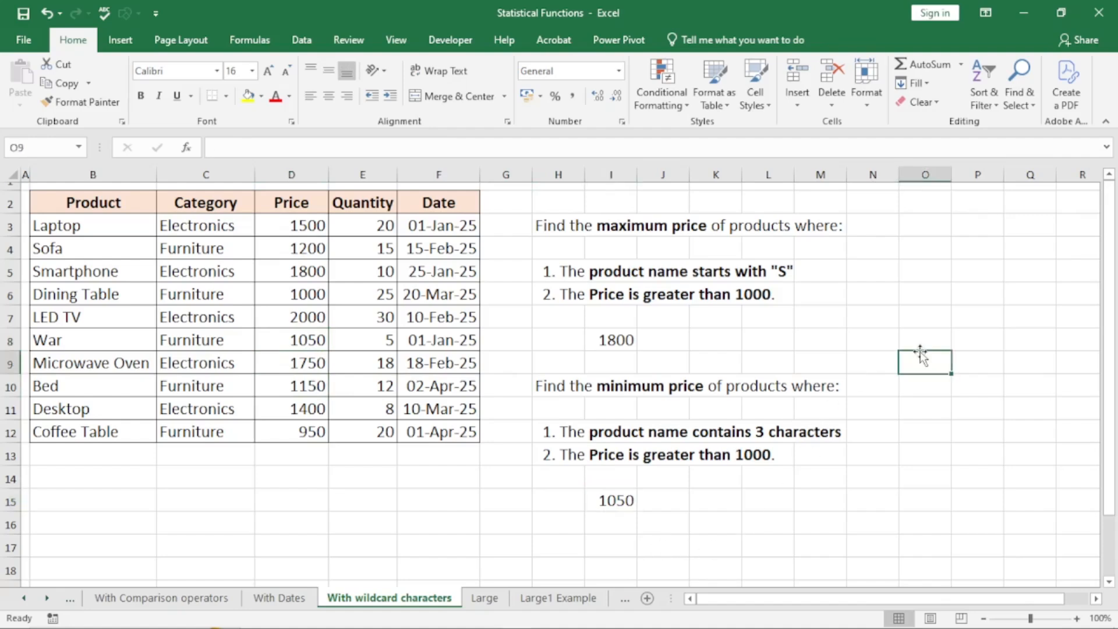